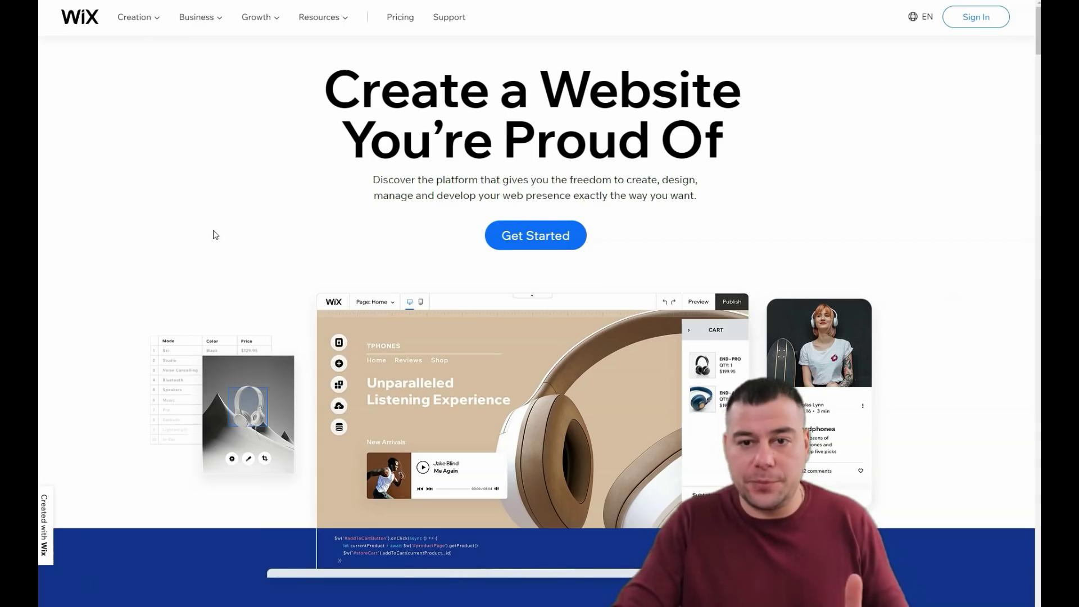
Step: Look through the Wix homepage, including the website templates, creation tools, business features and FAQ
{"action": "scroll", "coordinate": [245, 194], "scroll_direction": "down", "scroll_amount": 12}
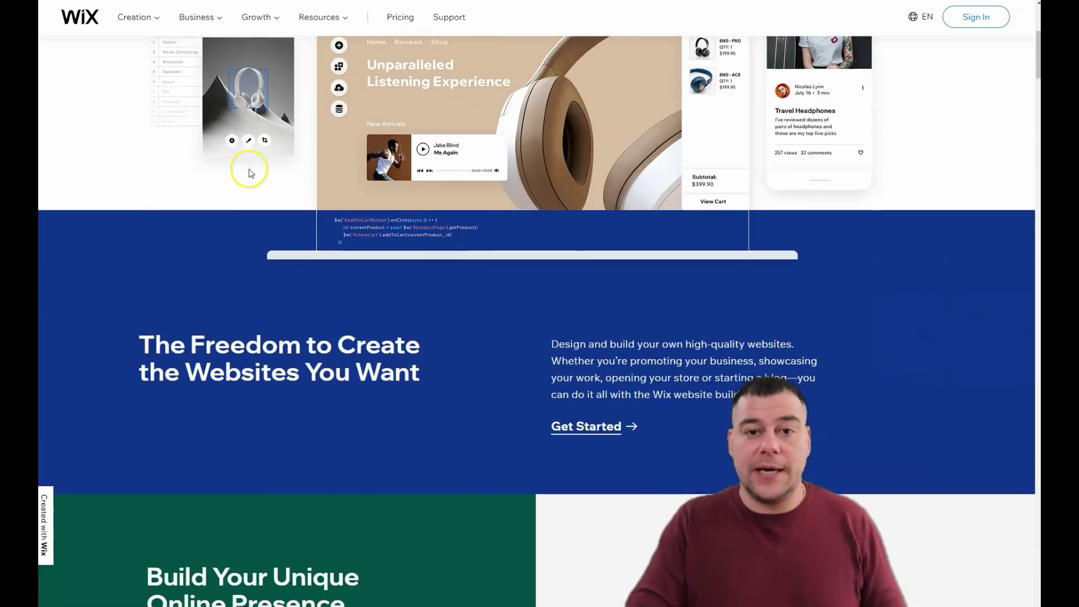
{"action": "scroll", "coordinate": [250, 171], "scroll_direction": "down", "scroll_amount": 15}
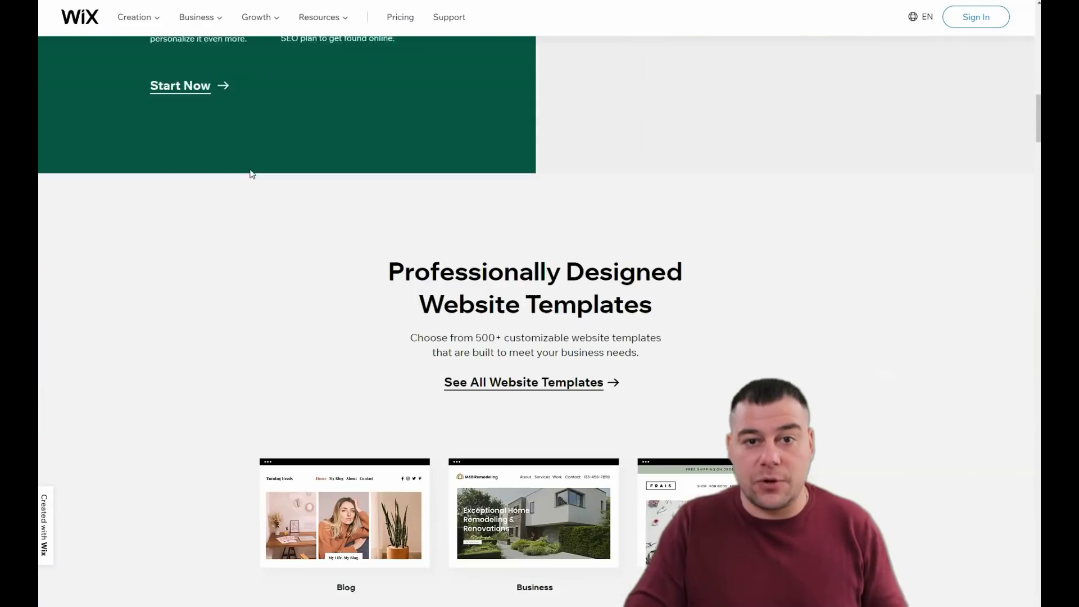
{"action": "scroll", "coordinate": [252, 174], "scroll_direction": "down", "scroll_amount": 16}
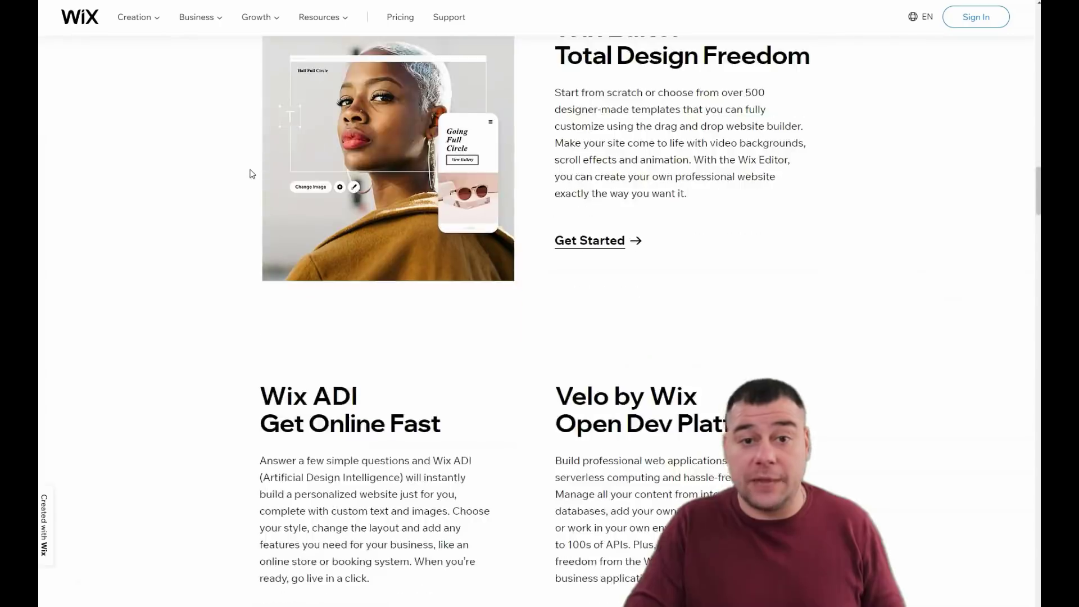
{"action": "scroll", "coordinate": [252, 175], "scroll_direction": "down", "scroll_amount": 5}
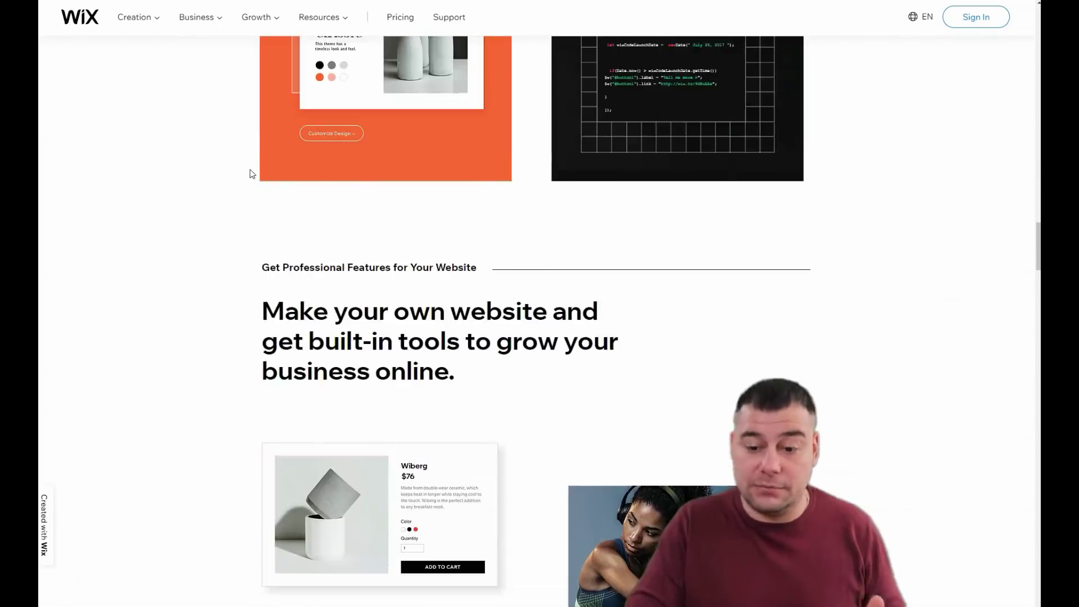
{"action": "scroll", "coordinate": [253, 174], "scroll_direction": "down", "scroll_amount": 20}
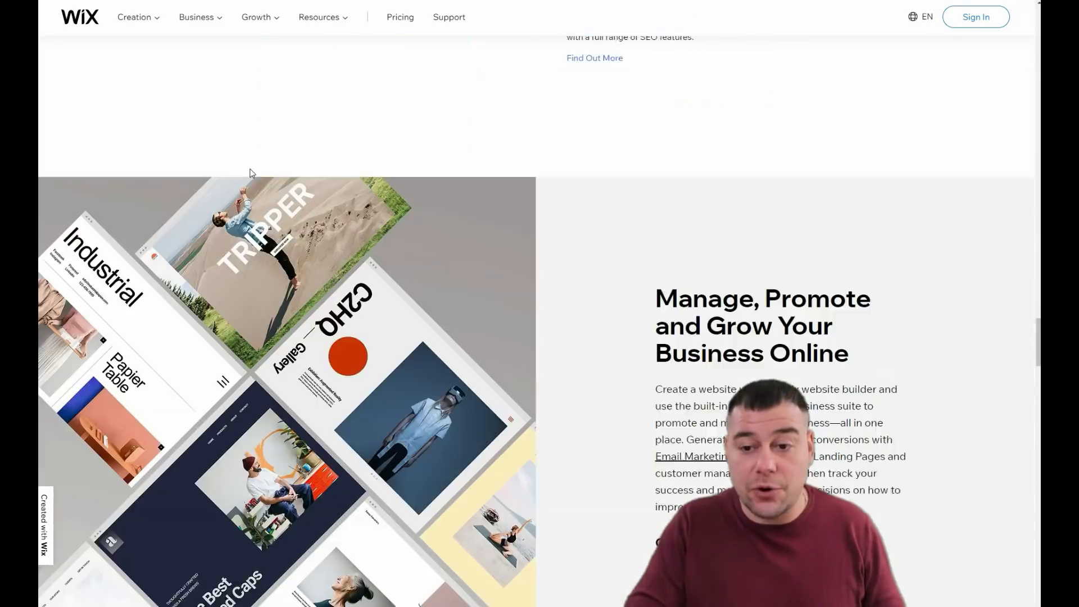
{"action": "scroll", "coordinate": [251, 173], "scroll_direction": "down", "scroll_amount": 16}
{"action": "scroll", "coordinate": [252, 174], "scroll_direction": "down", "scroll_amount": 20}
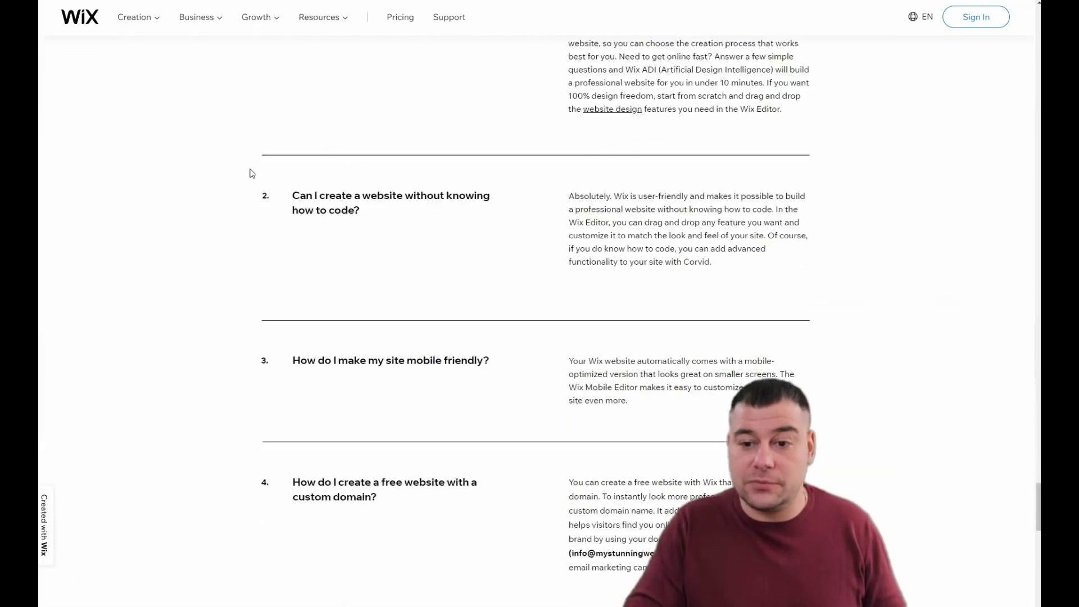
{"action": "scroll", "coordinate": [253, 174], "scroll_direction": "down", "scroll_amount": 7}
{"action": "scroll", "coordinate": [252, 173], "scroll_direction": "up", "scroll_amount": 20}
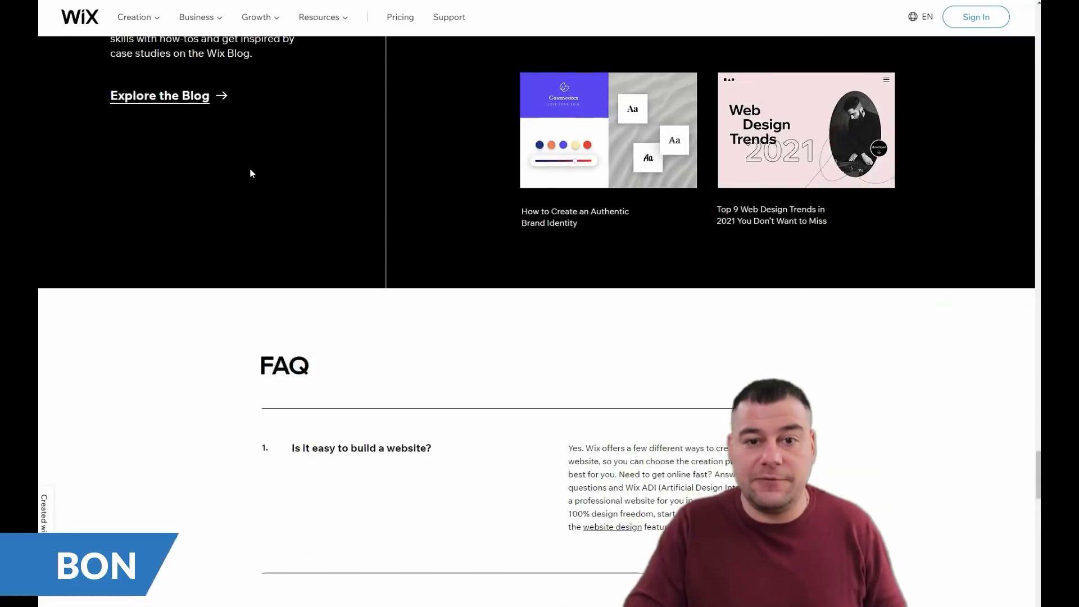
{"action": "scroll", "coordinate": [251, 173], "scroll_direction": "up", "scroll_amount": 20}
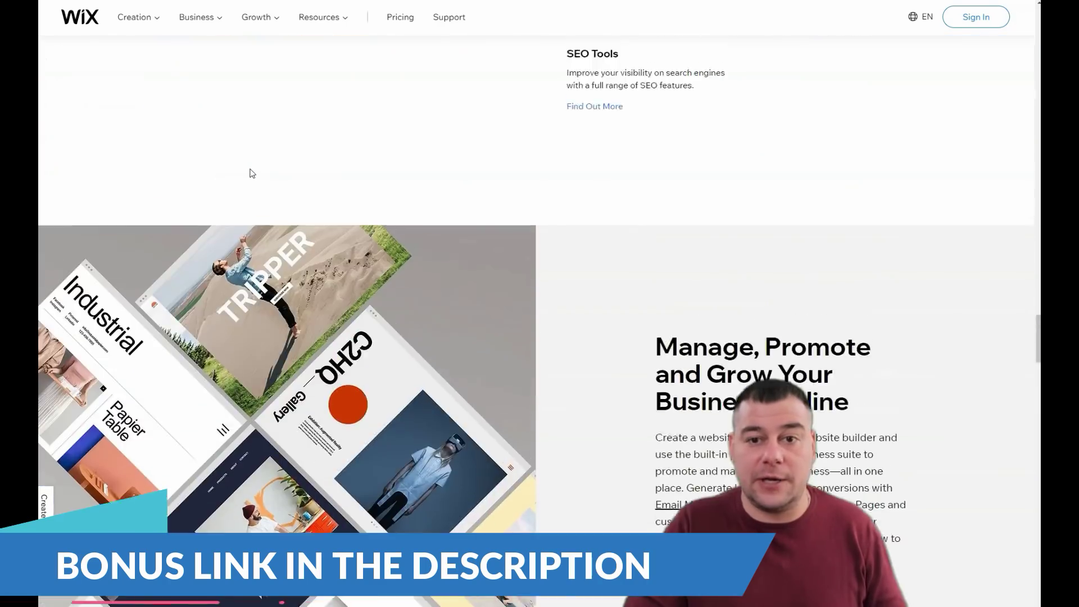
{"action": "scroll", "coordinate": [252, 173], "scroll_direction": "up", "scroll_amount": 20}
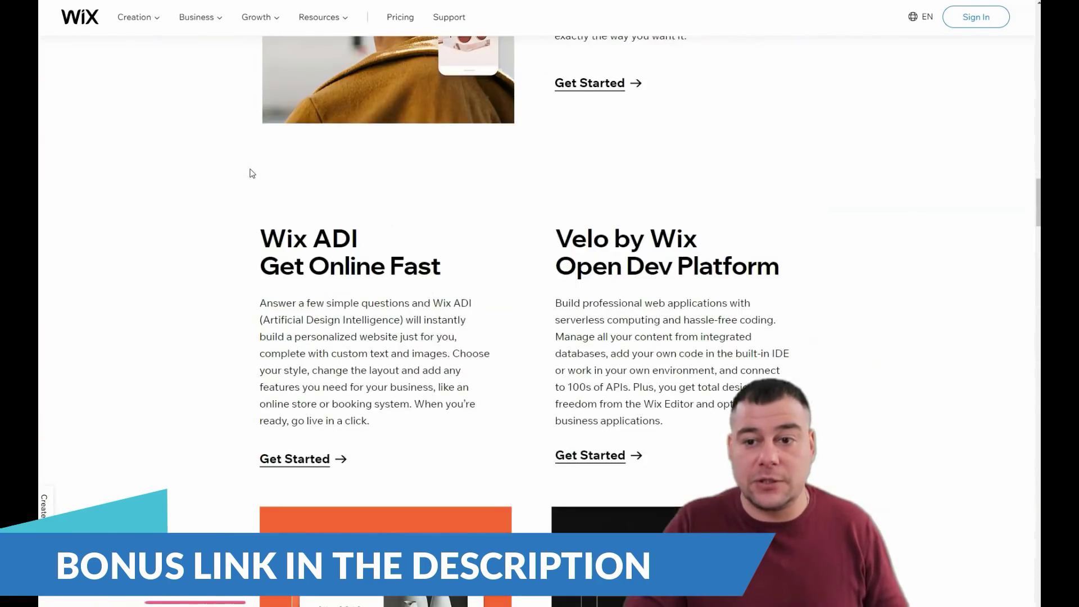
{"action": "scroll", "coordinate": [252, 174], "scroll_direction": "up", "scroll_amount": 20}
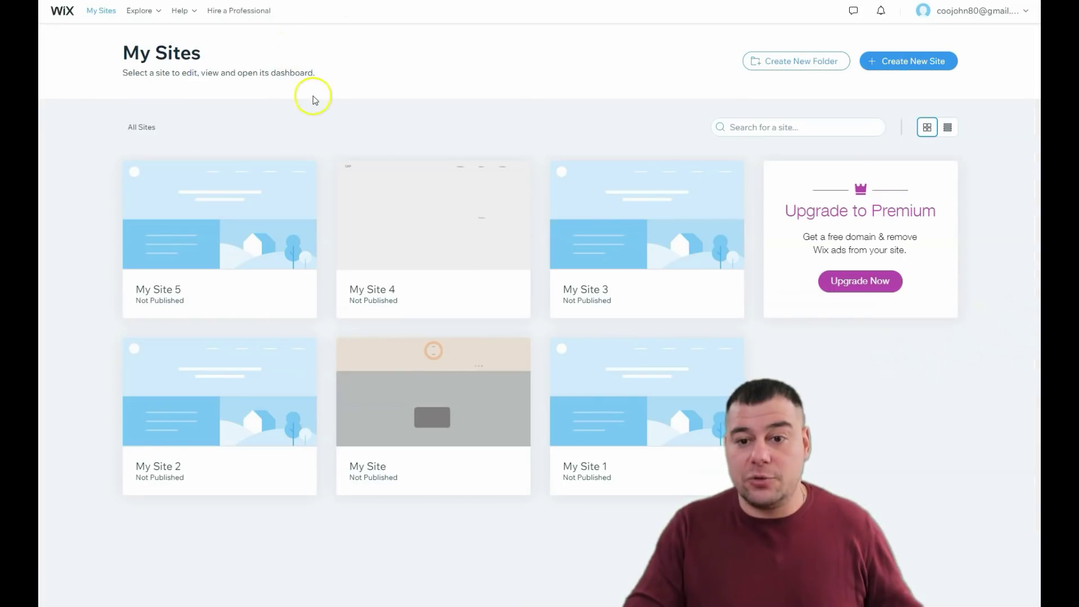
Step: Create a new site and choose Other as the kind of website
{"action": "mouse_move", "coordinate": [347, 292]}
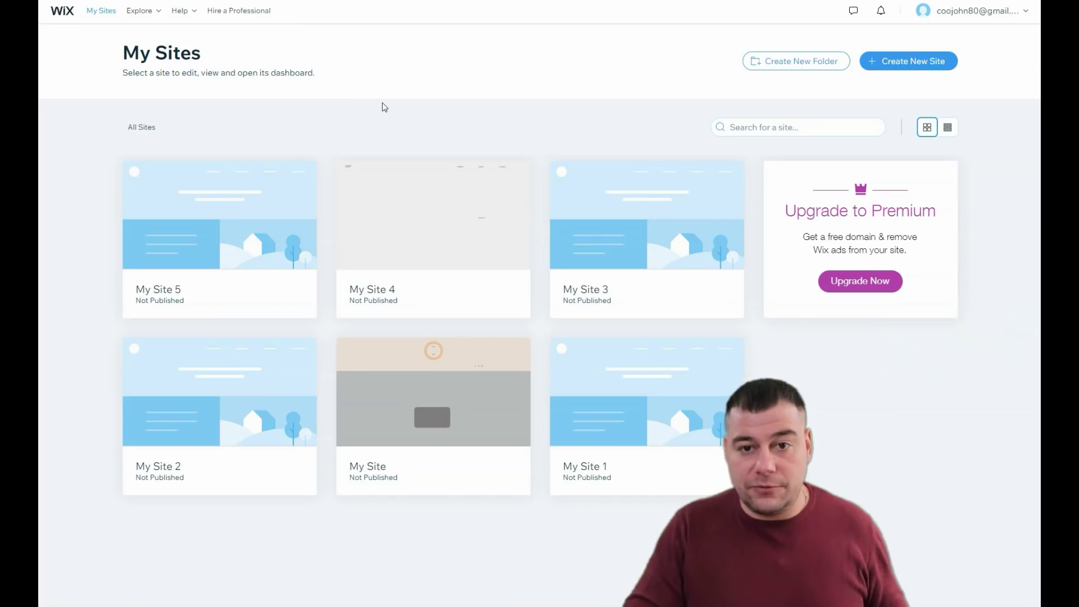
{"action": "left_click", "coordinate": [887, 63]}
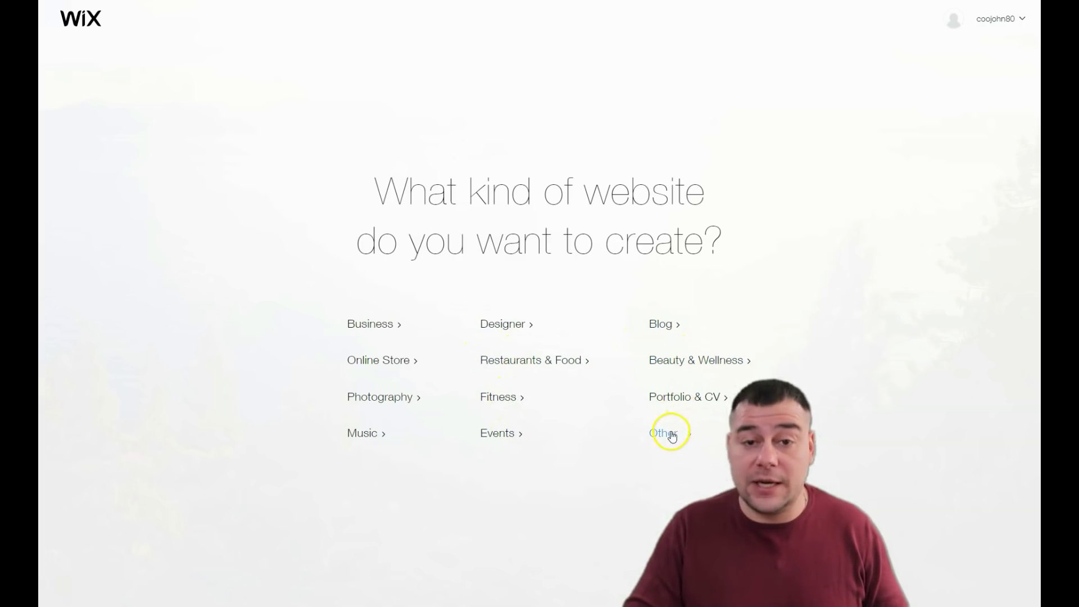
{"action": "left_click", "coordinate": [650, 425]}
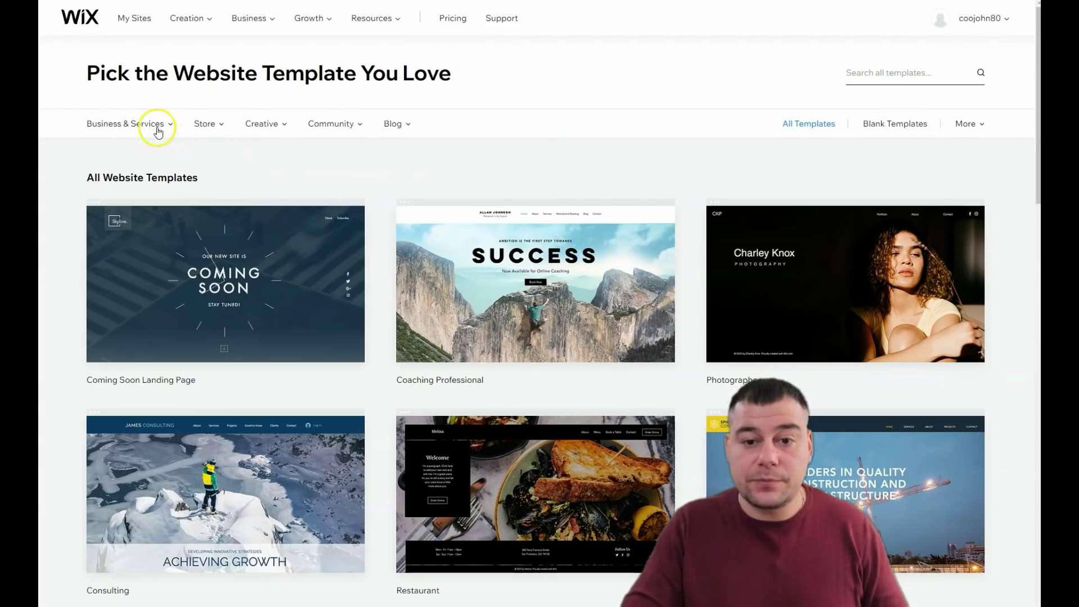
Step: Browse the Sports & Fitness templates and open the "Balanced mind in a balanced body" Fitness Center template for editing
{"action": "left_click", "coordinate": [160, 131]}
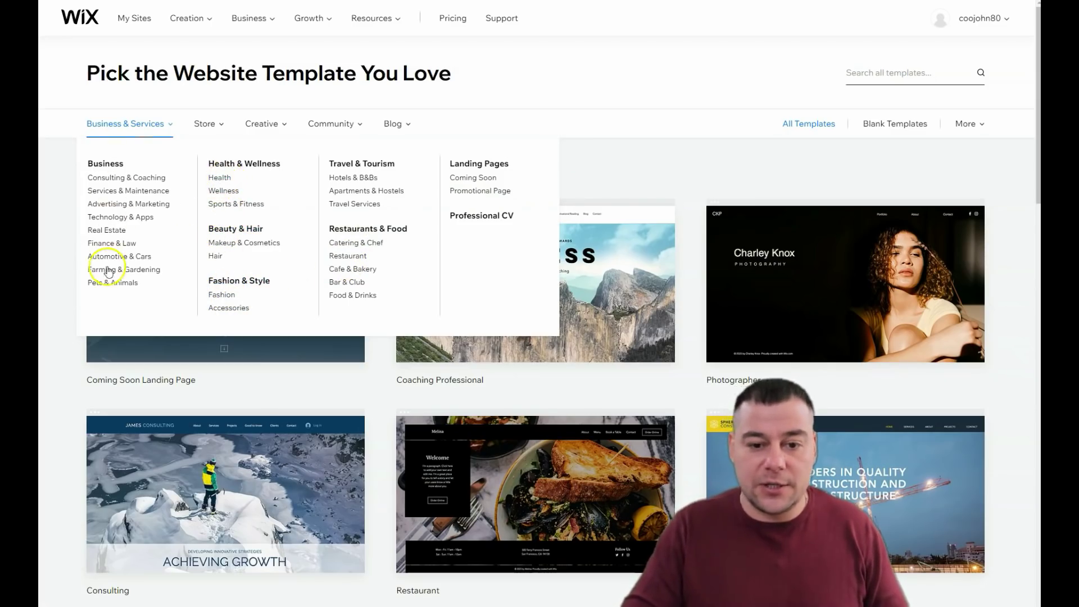
{"action": "left_click", "coordinate": [227, 206]}
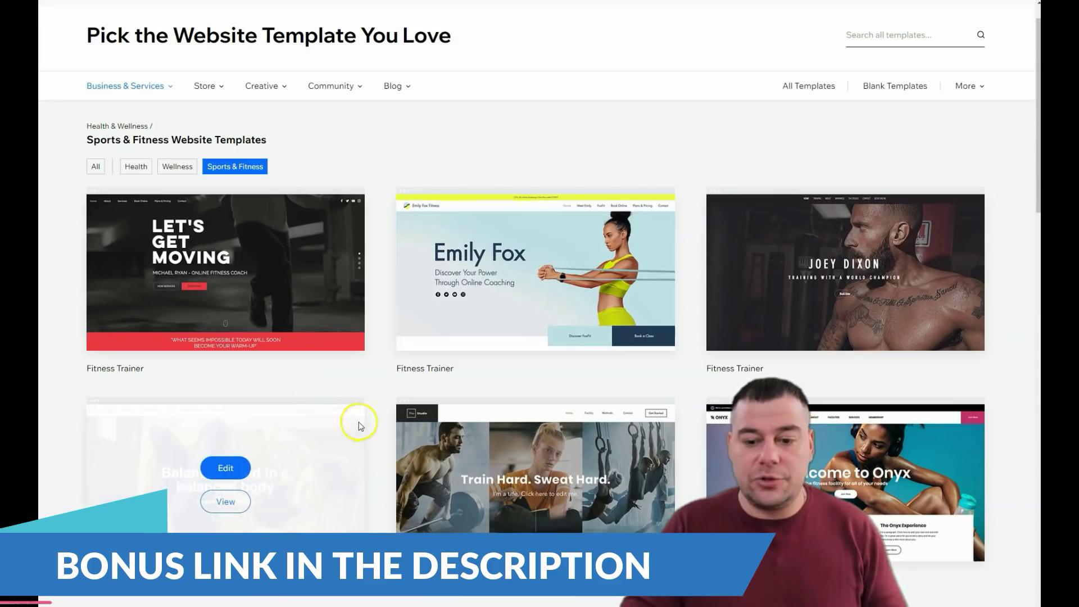
{"action": "scroll", "coordinate": [360, 420], "scroll_direction": "down", "scroll_amount": 3}
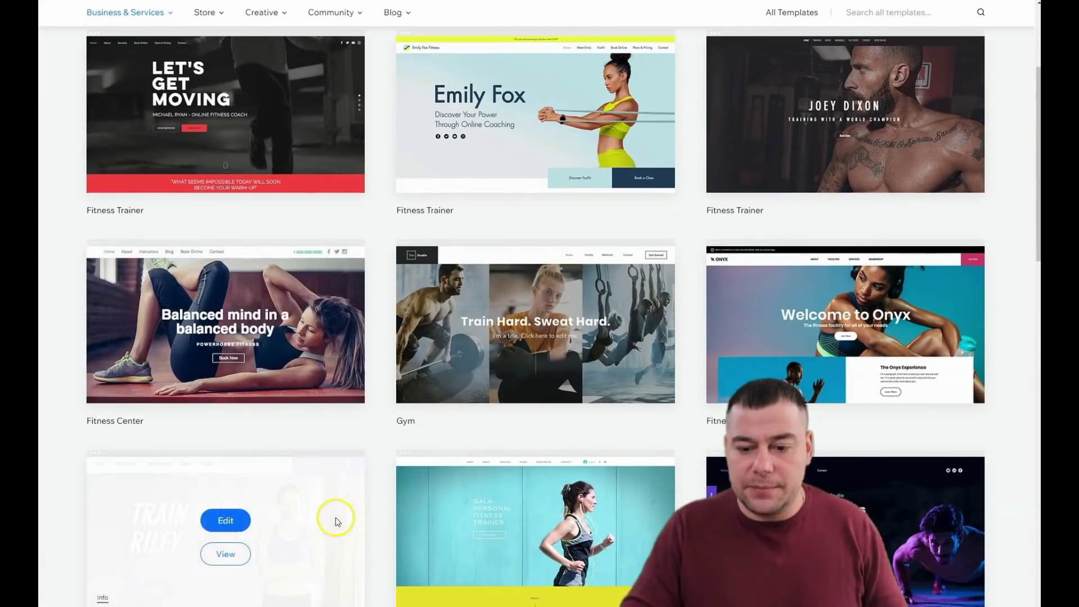
{"action": "scroll", "coordinate": [340, 453], "scroll_direction": "down", "scroll_amount": 1}
{"action": "scroll", "coordinate": [331, 444], "scroll_direction": "up", "scroll_amount": 3}
{"action": "left_click", "coordinate": [248, 417]}
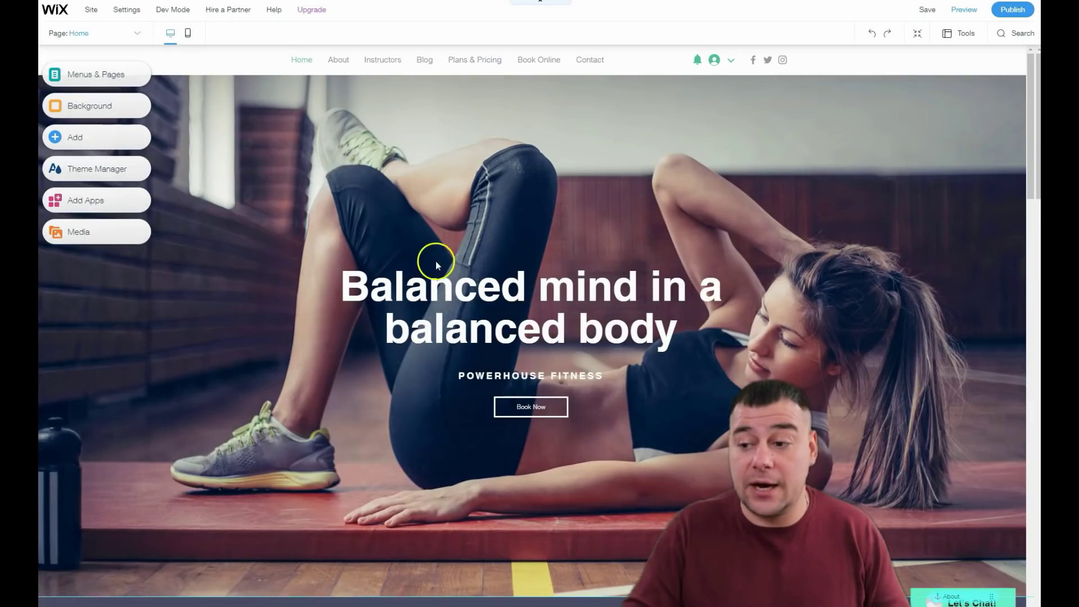
Step: Examine the template's Home page sections down to Contact and the site-level options such as Site History
{"action": "scroll", "coordinate": [437, 254], "scroll_direction": "down", "scroll_amount": 15}
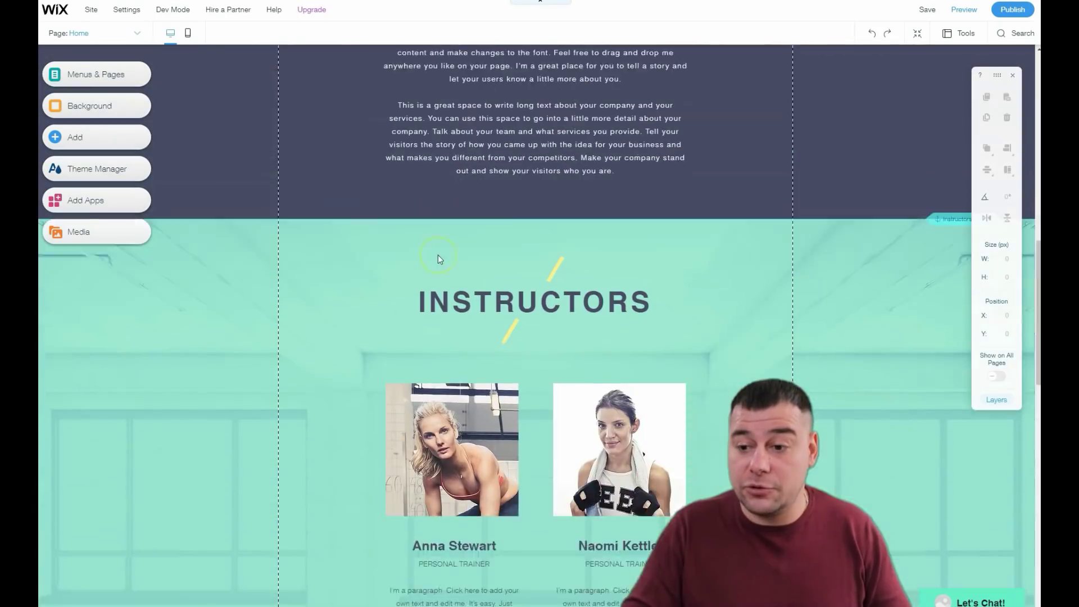
{"action": "scroll", "coordinate": [437, 258], "scroll_direction": "down", "scroll_amount": 10}
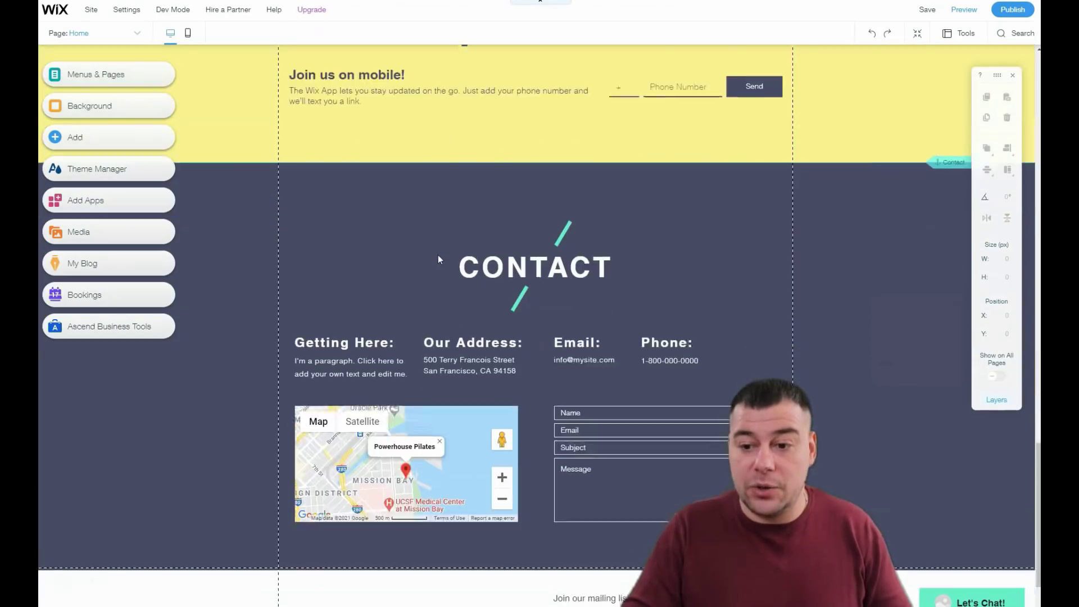
{"action": "scroll", "coordinate": [439, 259], "scroll_direction": "up", "scroll_amount": 8}
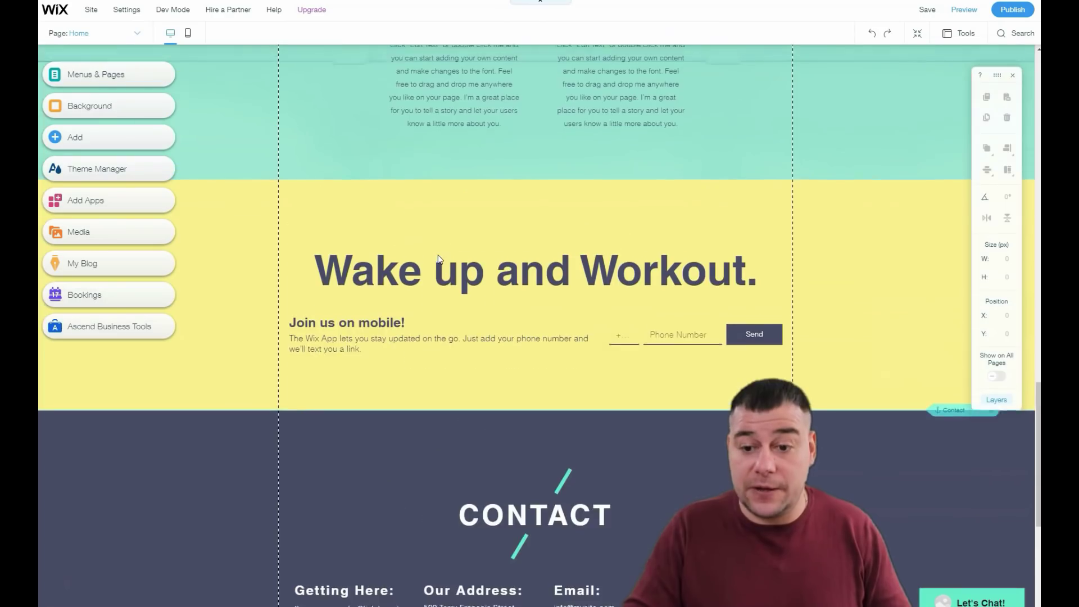
{"action": "left_click", "coordinate": [244, 178]}
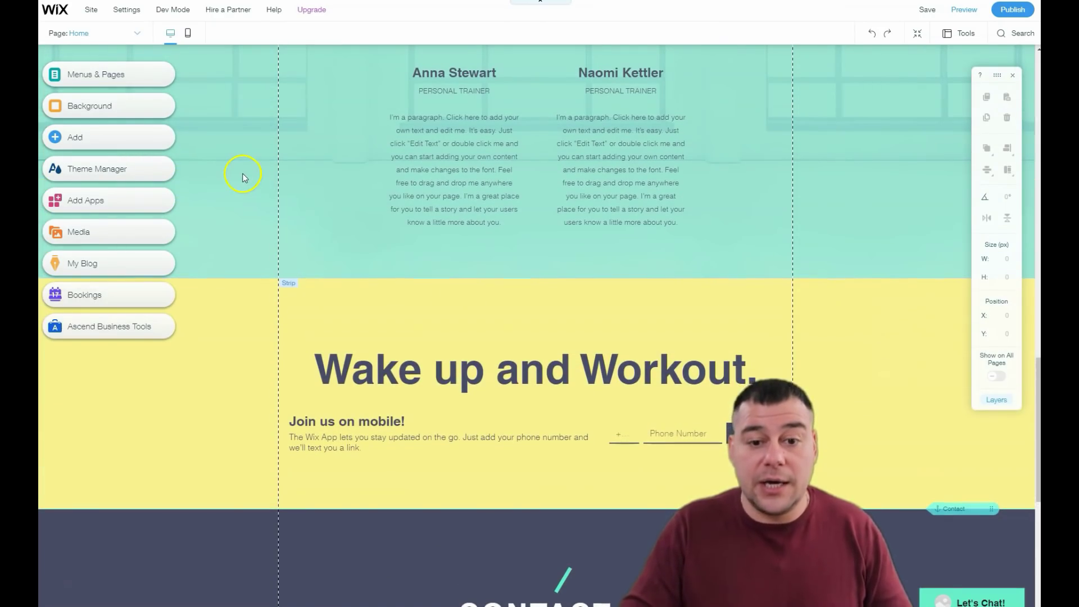
{"action": "left_click", "coordinate": [90, 11]}
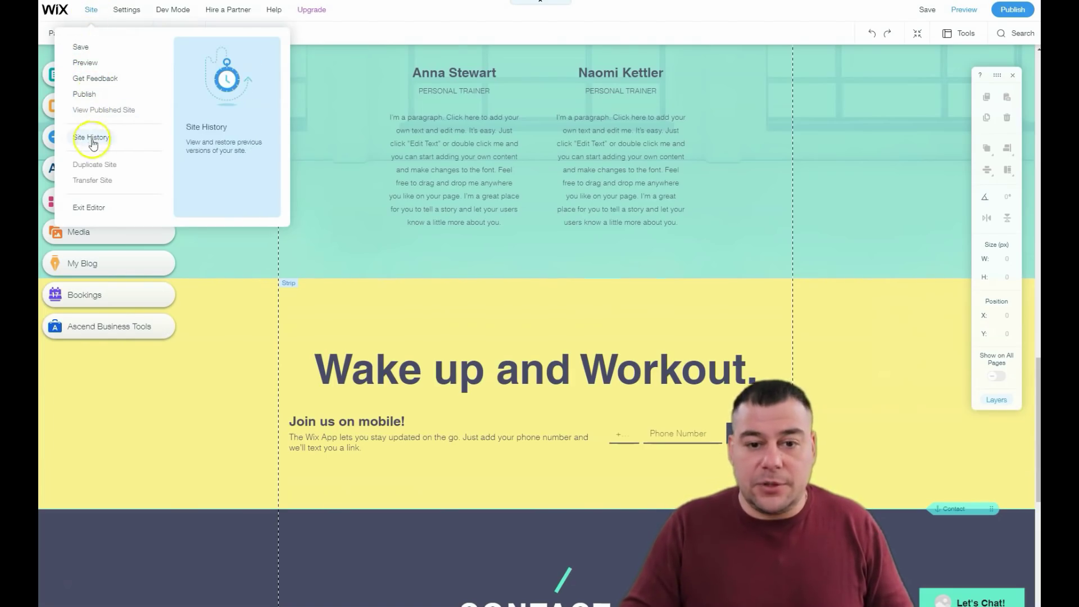
{"action": "mouse_move", "coordinate": [123, 14]}
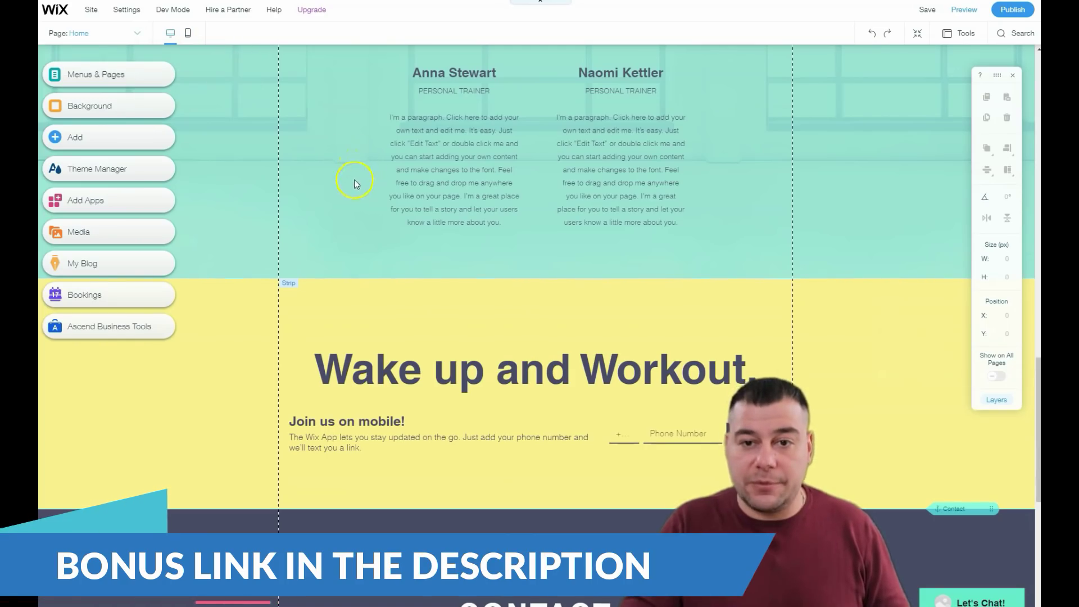
Step: Check the Home page in the mobile view, return to the desktop view and look through its sections
{"action": "scroll", "coordinate": [544, 241], "scroll_direction": "up", "scroll_amount": 15}
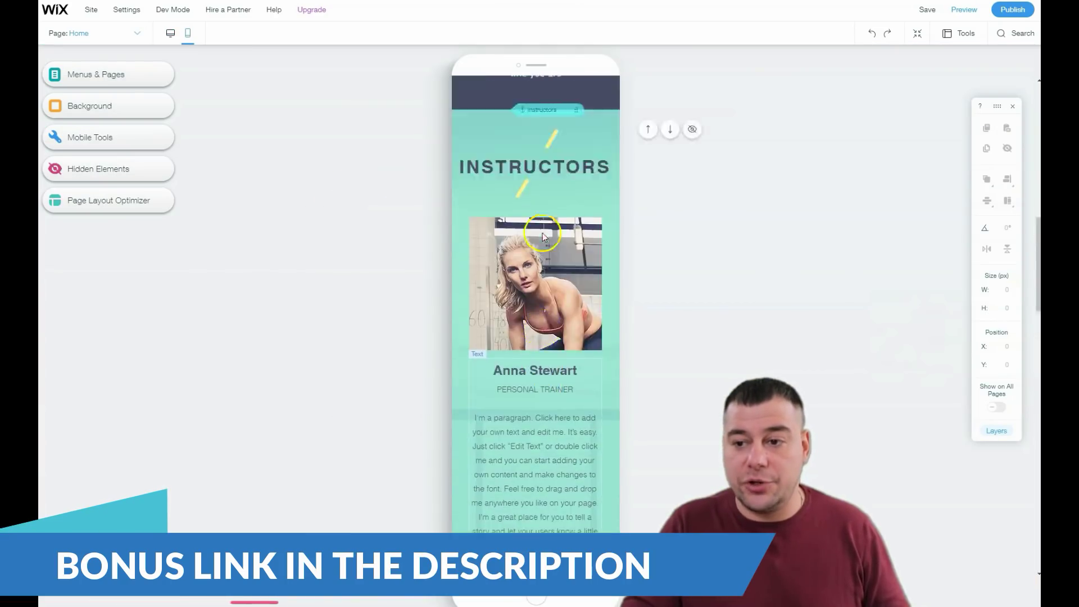
{"action": "left_click", "coordinate": [478, 188]}
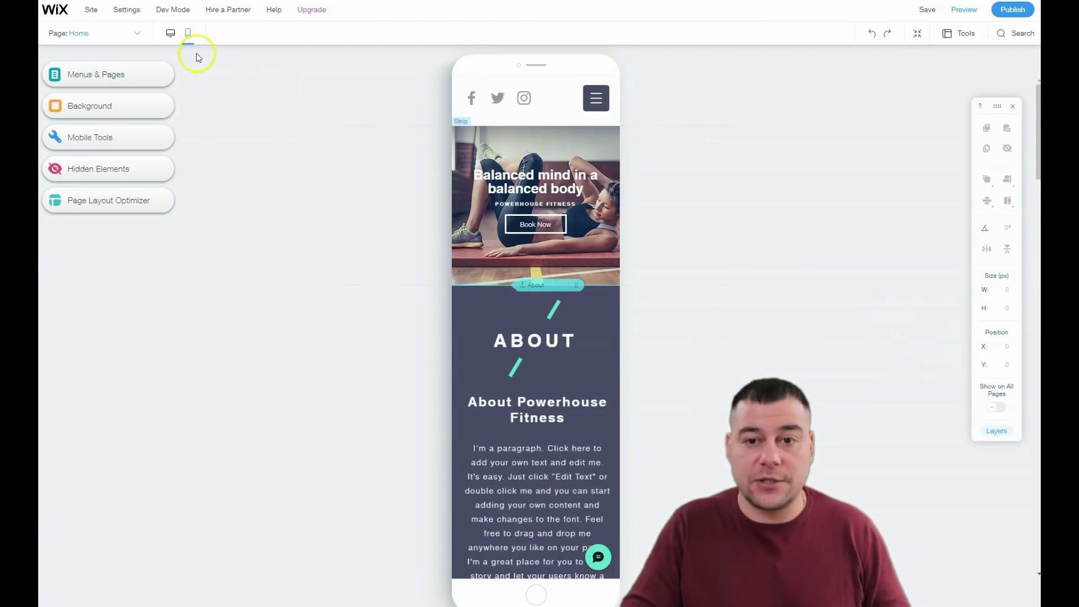
{"action": "left_click", "coordinate": [172, 35]}
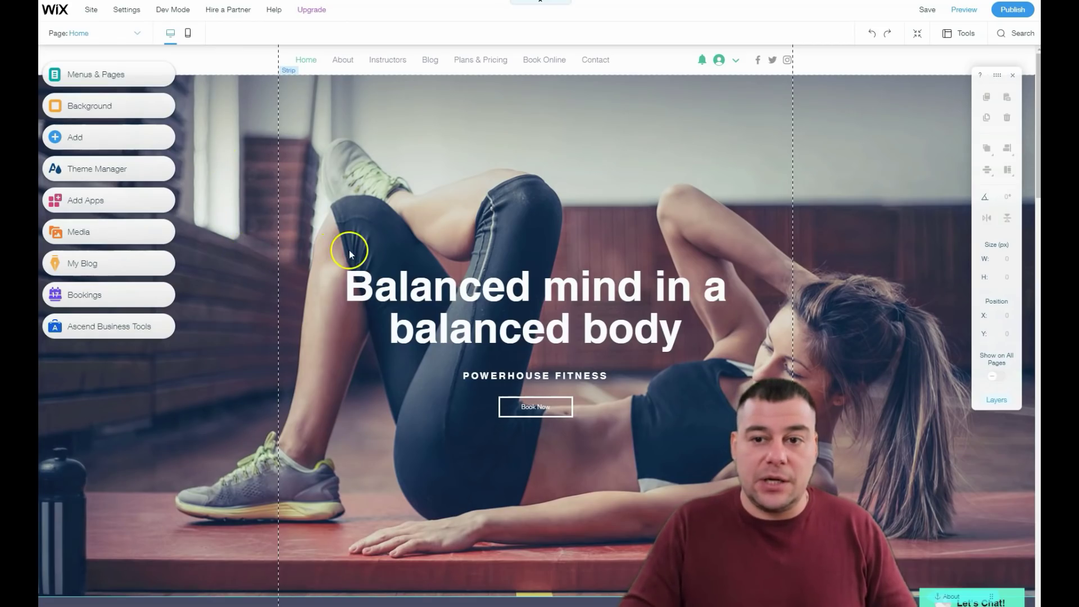
{"action": "scroll", "coordinate": [255, 271], "scroll_direction": "down", "scroll_amount": 10}
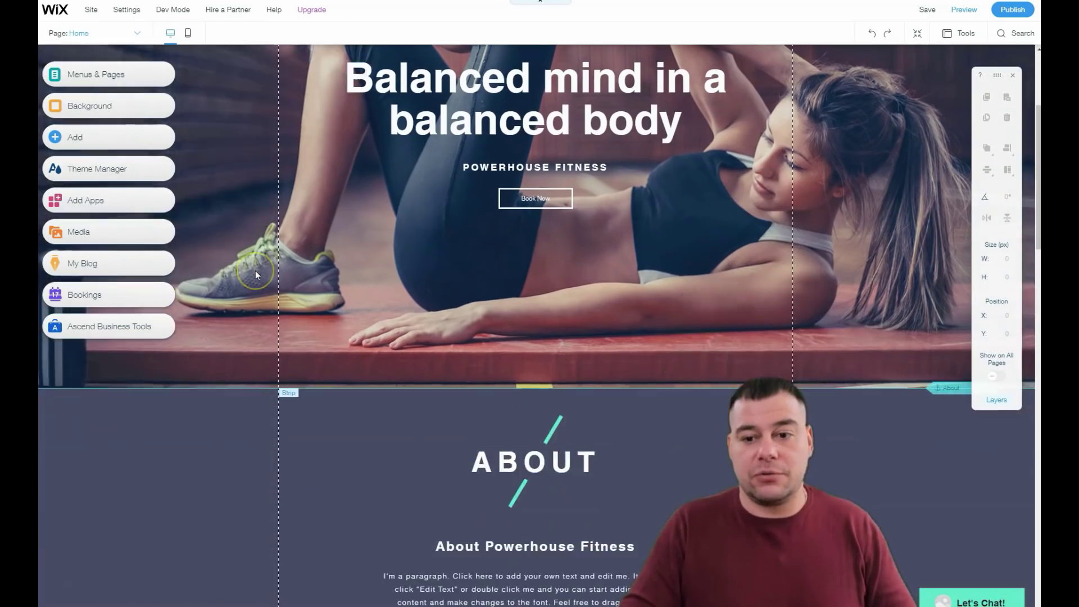
{"action": "scroll", "coordinate": [256, 275], "scroll_direction": "down", "scroll_amount": 10}
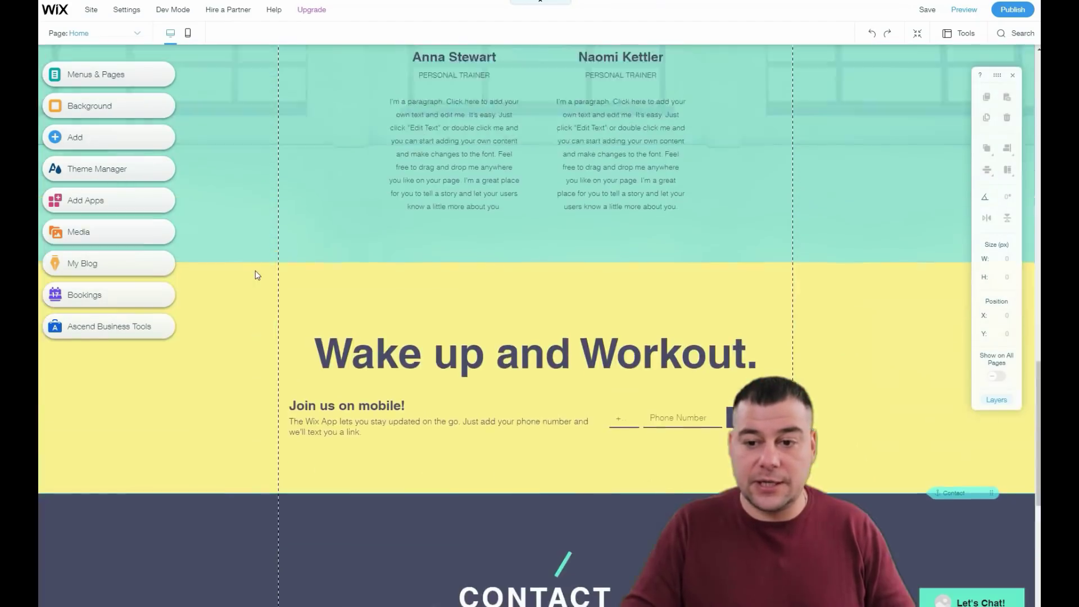
{"action": "scroll", "coordinate": [255, 274], "scroll_direction": "up", "scroll_amount": 5}
{"action": "scroll", "coordinate": [256, 274], "scroll_direction": "up", "scroll_amount": 5}
{"action": "scroll", "coordinate": [256, 274], "scroll_direction": "up", "scroll_amount": 5}
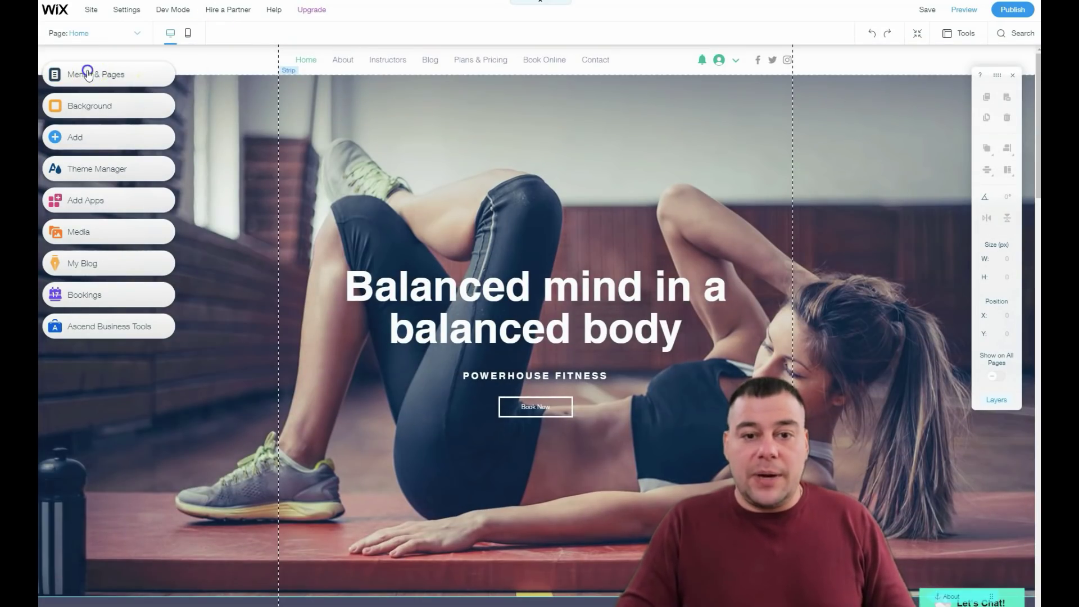
Step: Delete the Book Online page from the site menu together with its Wix Bookings app
{"action": "left_click", "coordinate": [87, 75]}
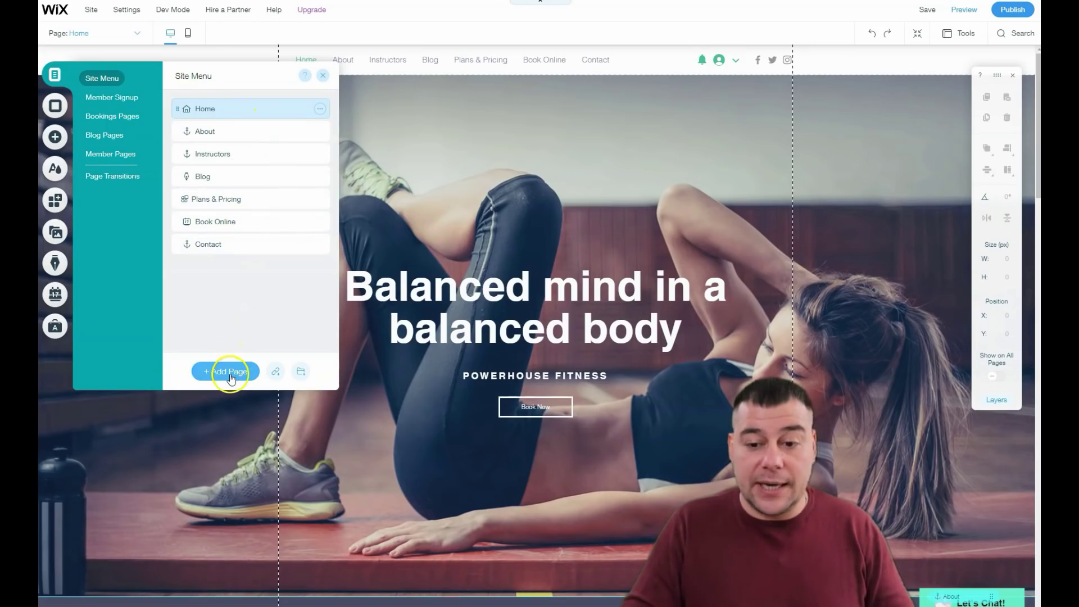
{"action": "left_click", "coordinate": [319, 222]}
{"action": "left_click", "coordinate": [355, 306]}
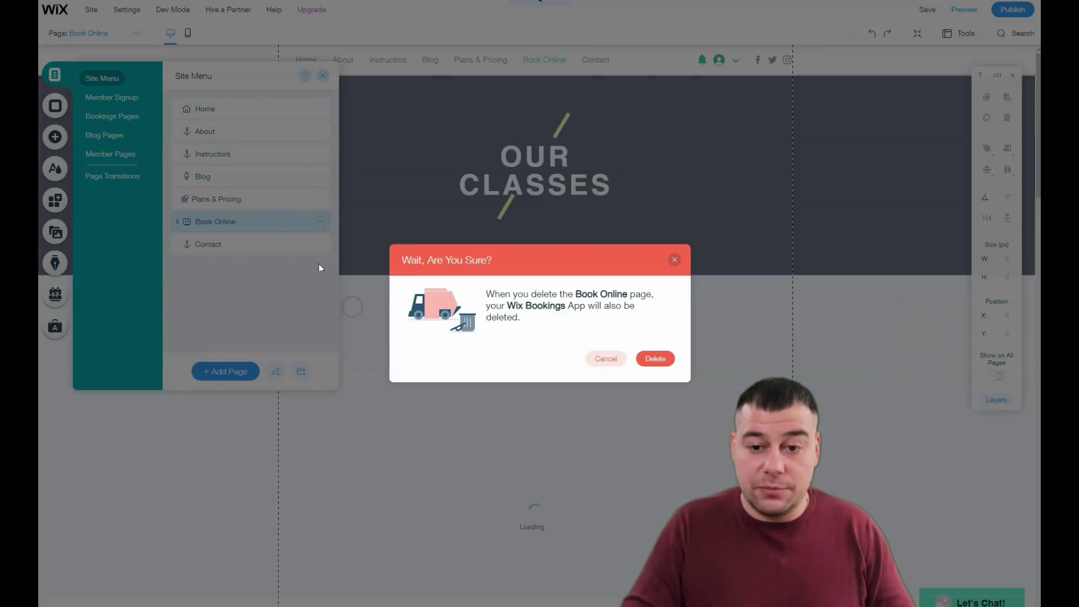
{"action": "left_click", "coordinate": [653, 358]}
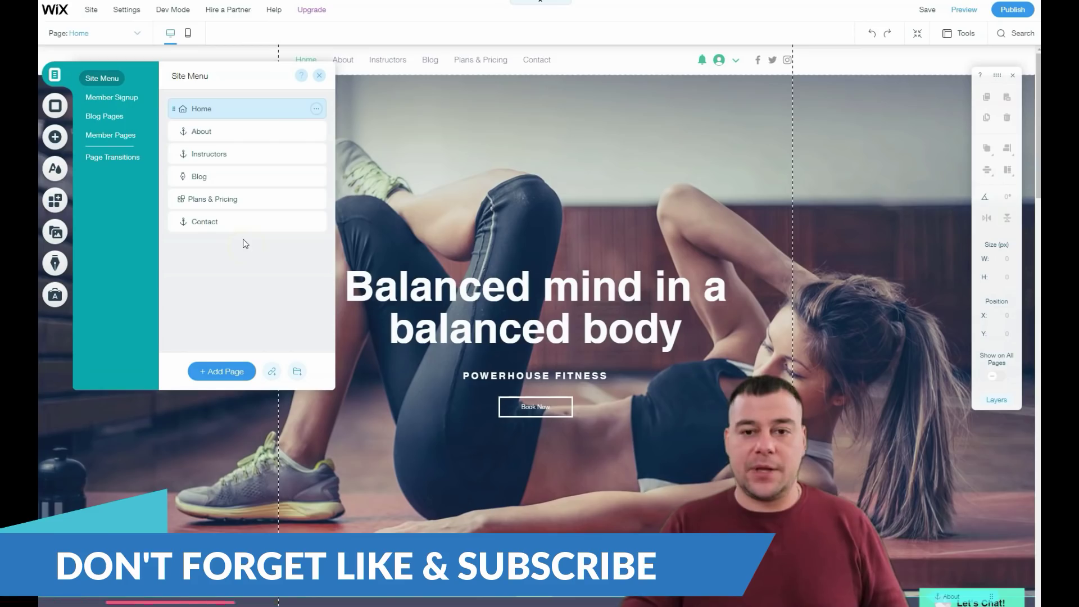
Step: Open the Home page's management options in the site menu and review its settings choices
{"action": "left_click", "coordinate": [243, 227]}
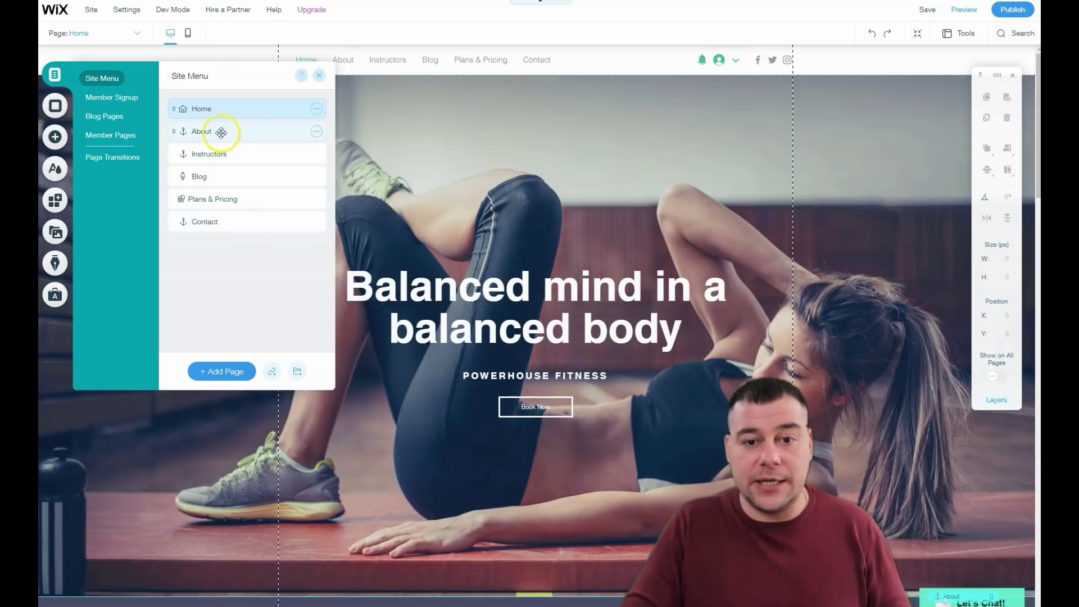
{"action": "left_click", "coordinate": [214, 107]}
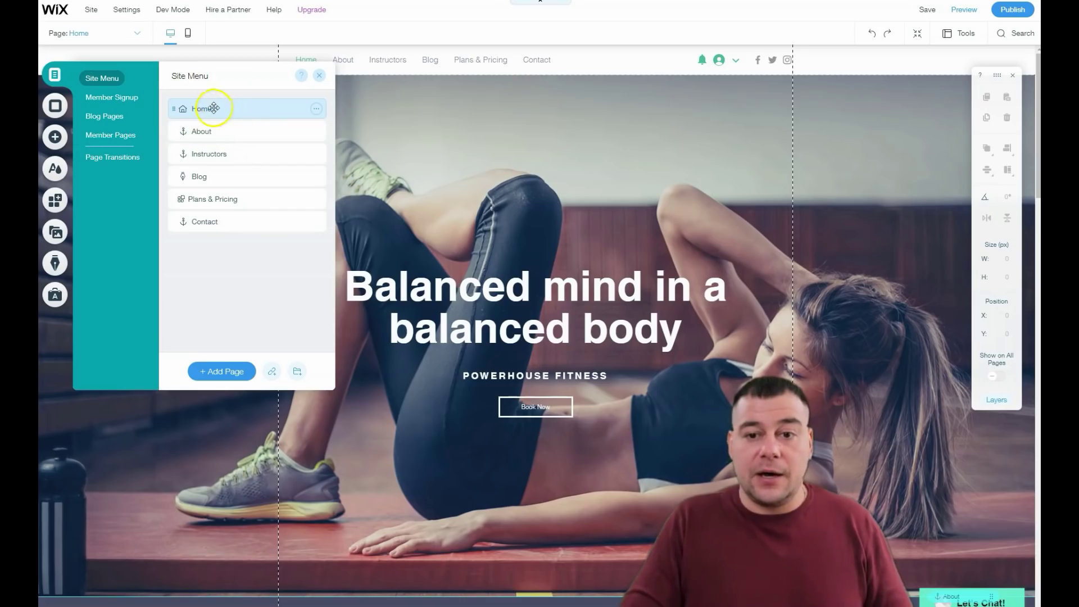
{"action": "left_click", "coordinate": [316, 110]}
{"action": "left_click", "coordinate": [360, 108]}
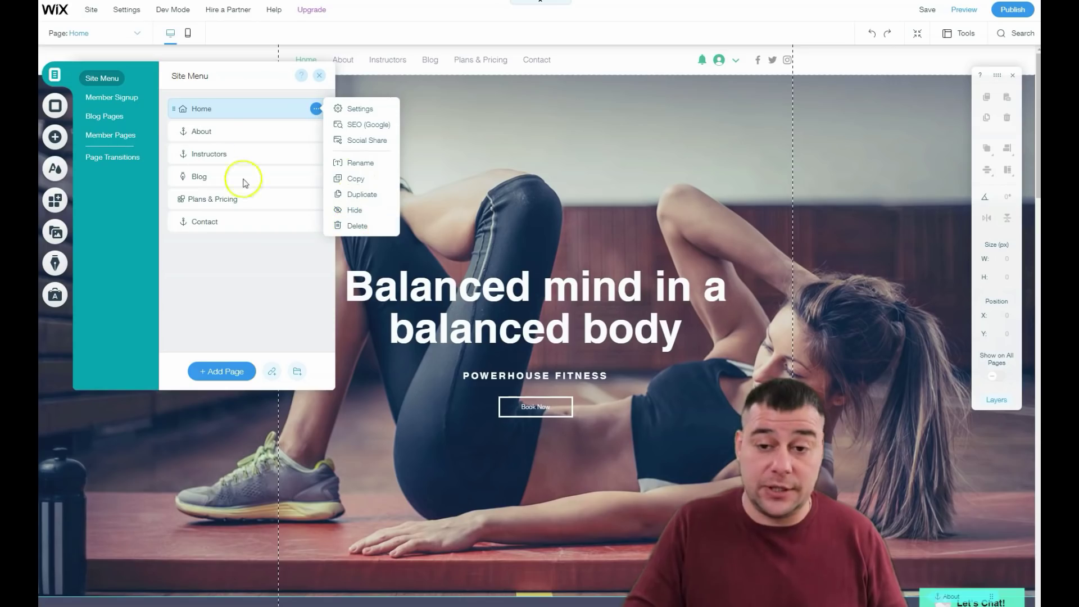
Step: Review the Home page's settings: page info, layouts, permissions, Google SEO and social share options
{"action": "left_click", "coordinate": [351, 111]}
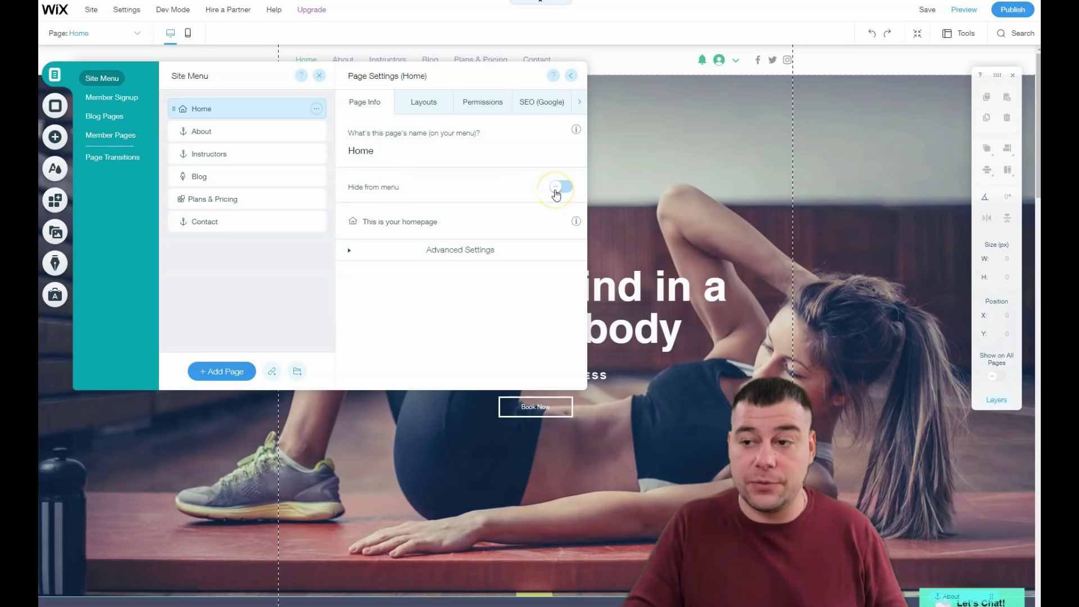
{"action": "left_click", "coordinate": [417, 102]}
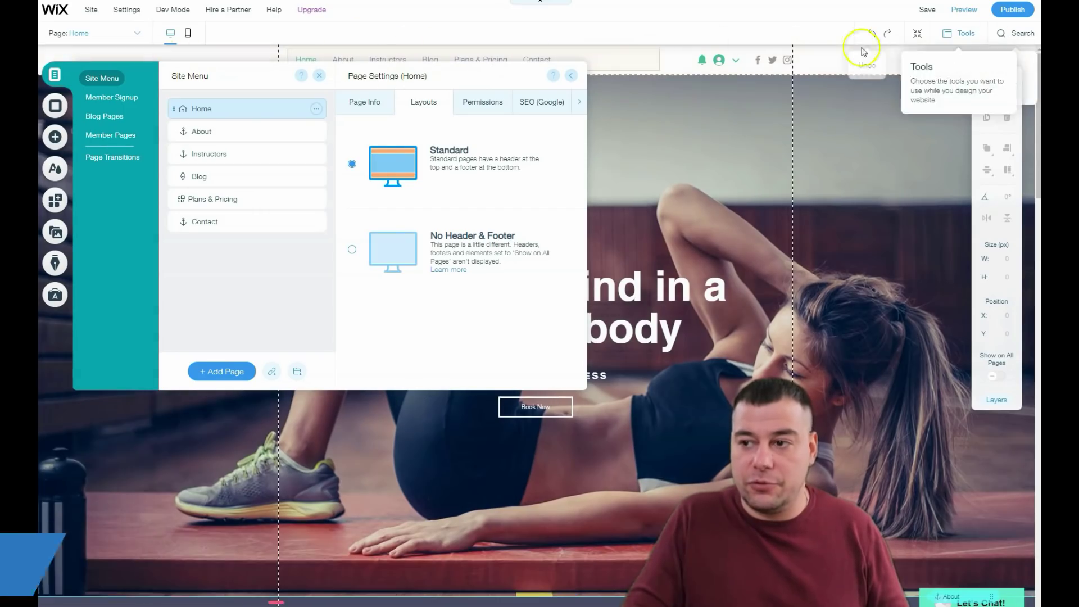
{"action": "left_click", "coordinate": [481, 102]}
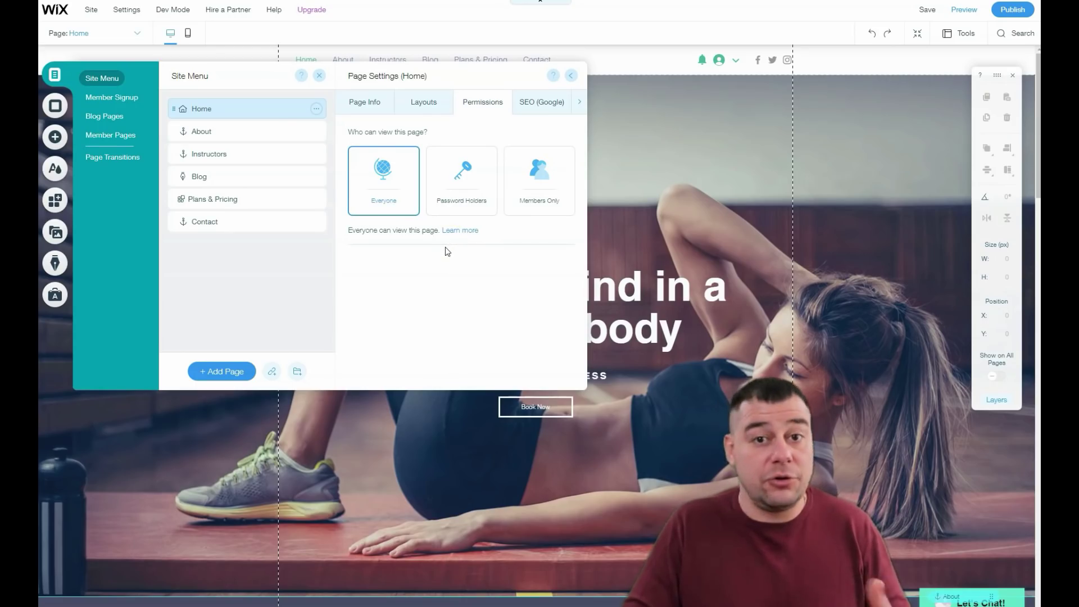
{"action": "left_click", "coordinate": [535, 104]}
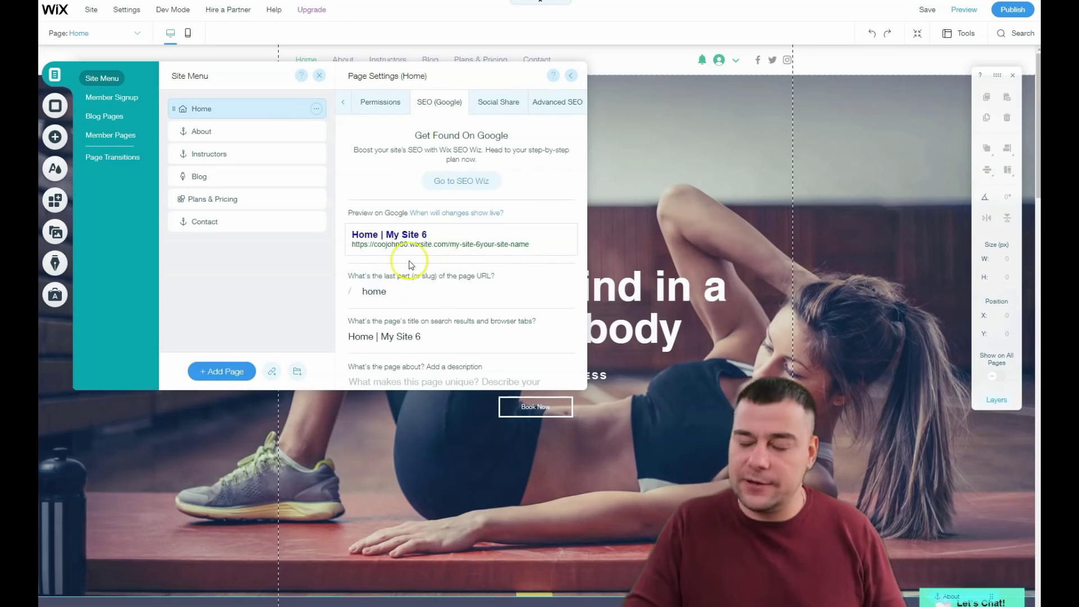
{"action": "scroll", "coordinate": [441, 243], "scroll_direction": "down", "scroll_amount": 2}
{"action": "scroll", "coordinate": [441, 243], "scroll_direction": "up", "scroll_amount": 2}
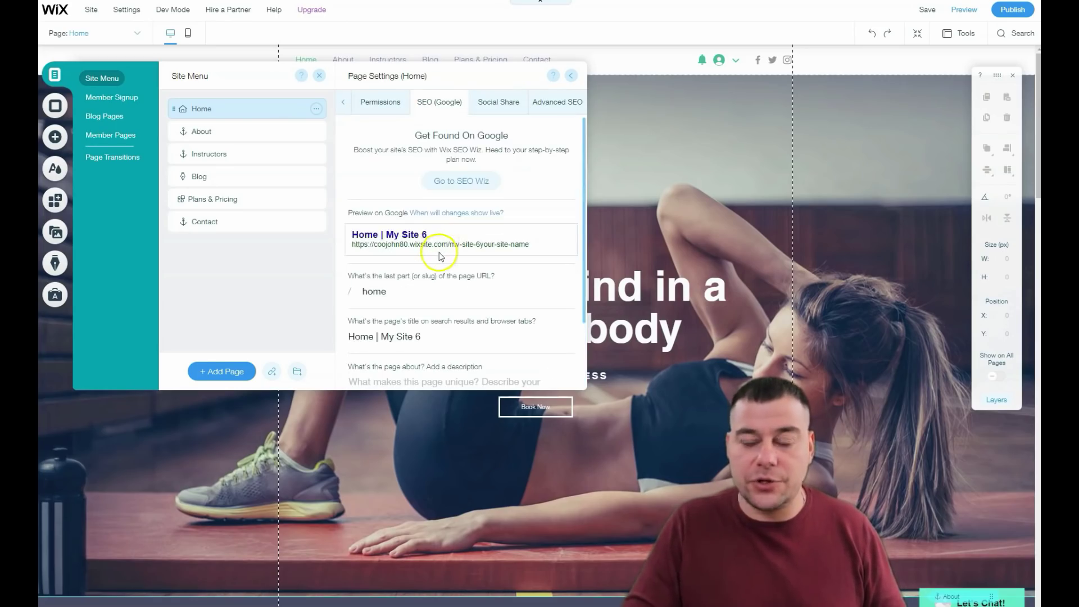
{"action": "left_click", "coordinate": [507, 109]}
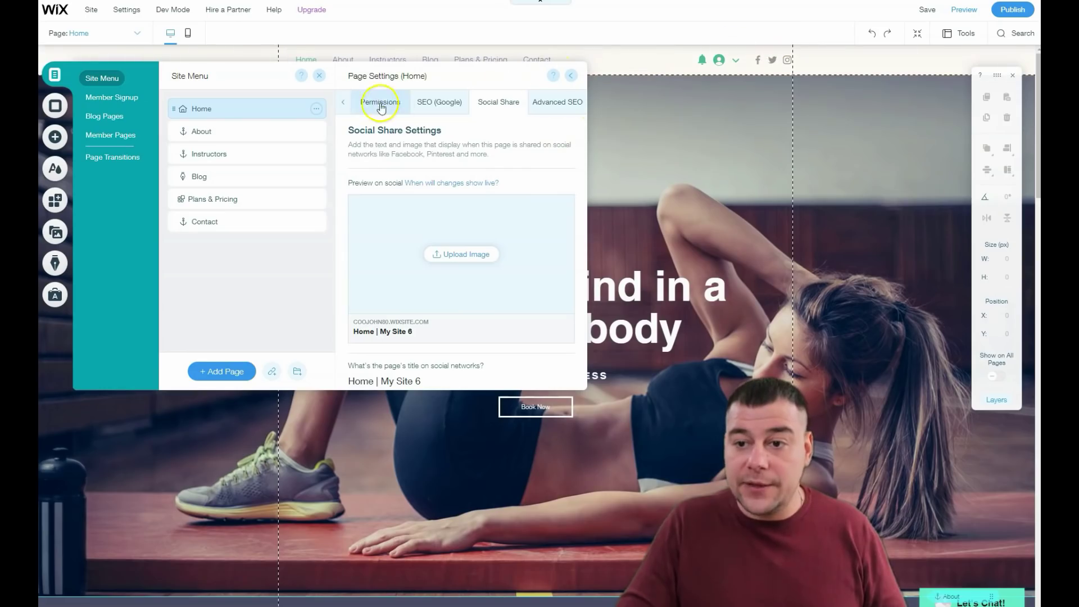
{"action": "left_click", "coordinate": [343, 102]}
{"action": "left_click", "coordinate": [426, 104]}
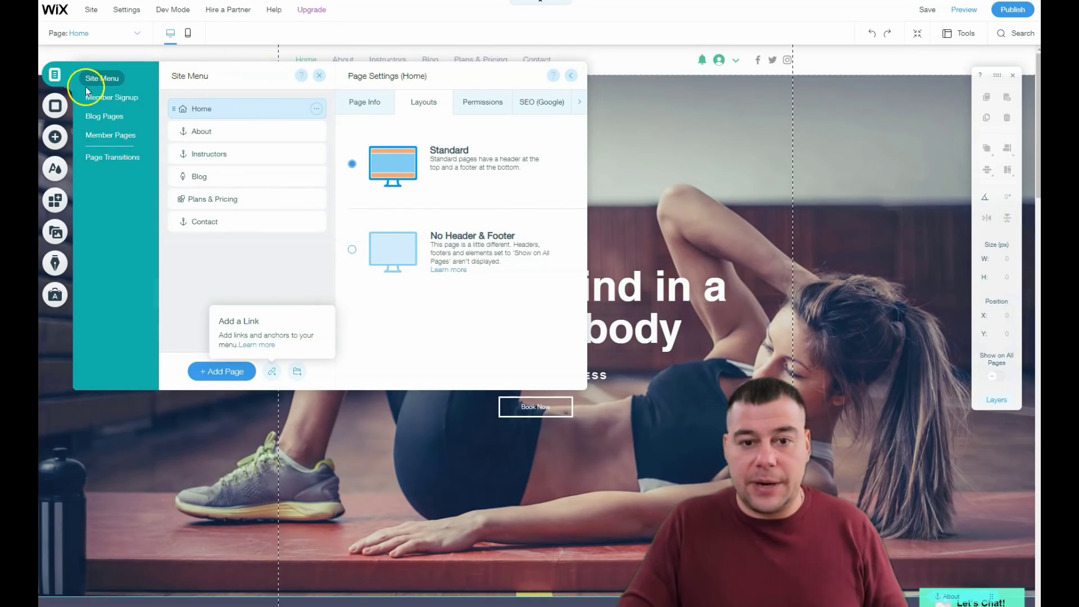
Step: Look through the colour, image and video choices for the Home page's background without applying any
{"action": "left_click", "coordinate": [55, 105]}
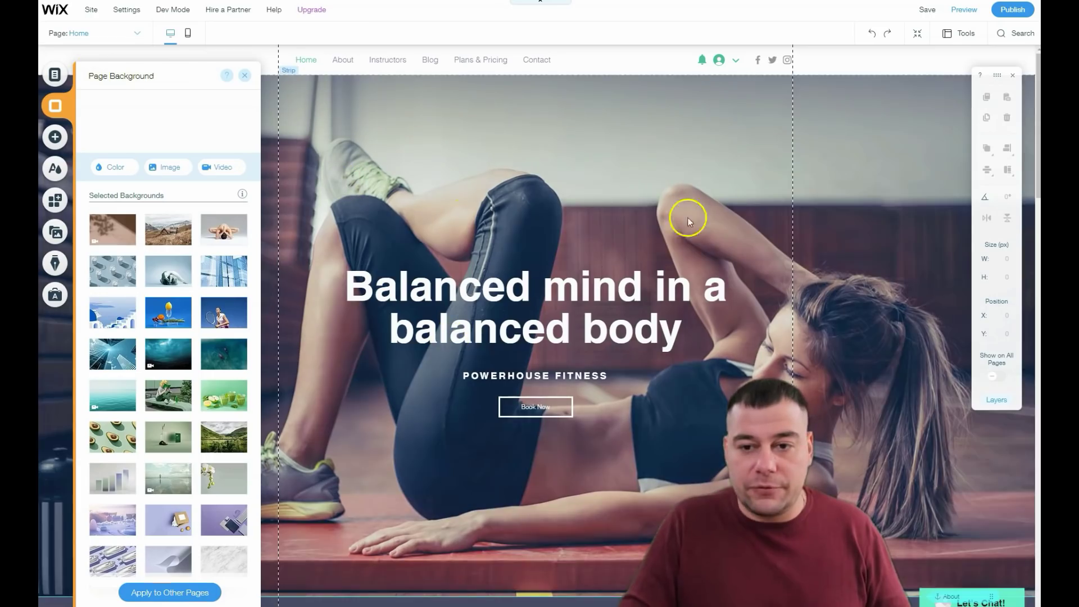
{"action": "scroll", "coordinate": [405, 304], "scroll_direction": "down", "scroll_amount": 5}
{"action": "scroll", "coordinate": [403, 304], "scroll_direction": "up", "scroll_amount": 5}
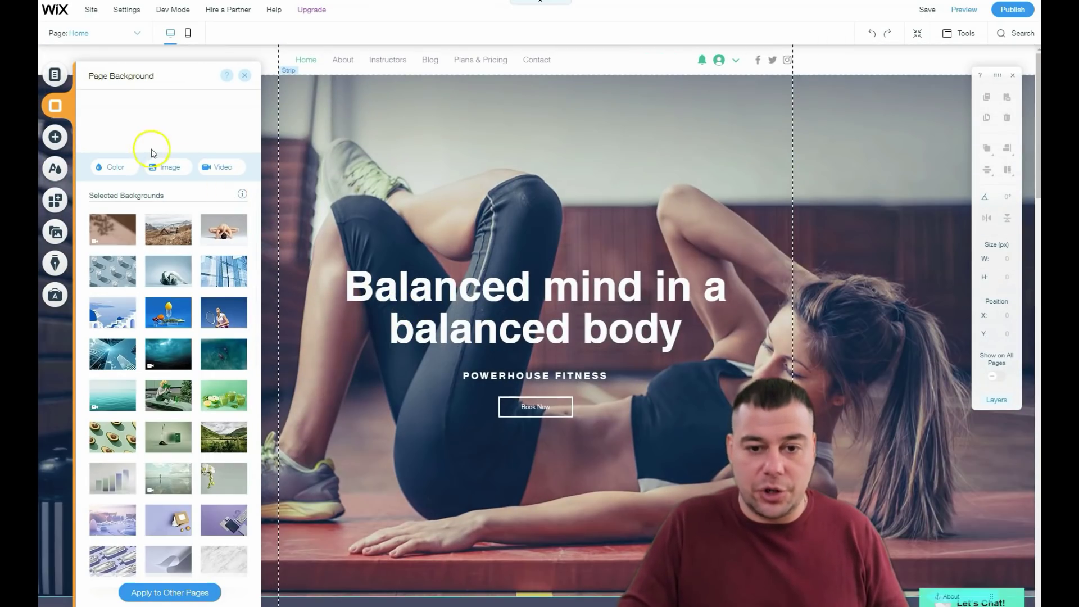
{"action": "left_click", "coordinate": [245, 76]}
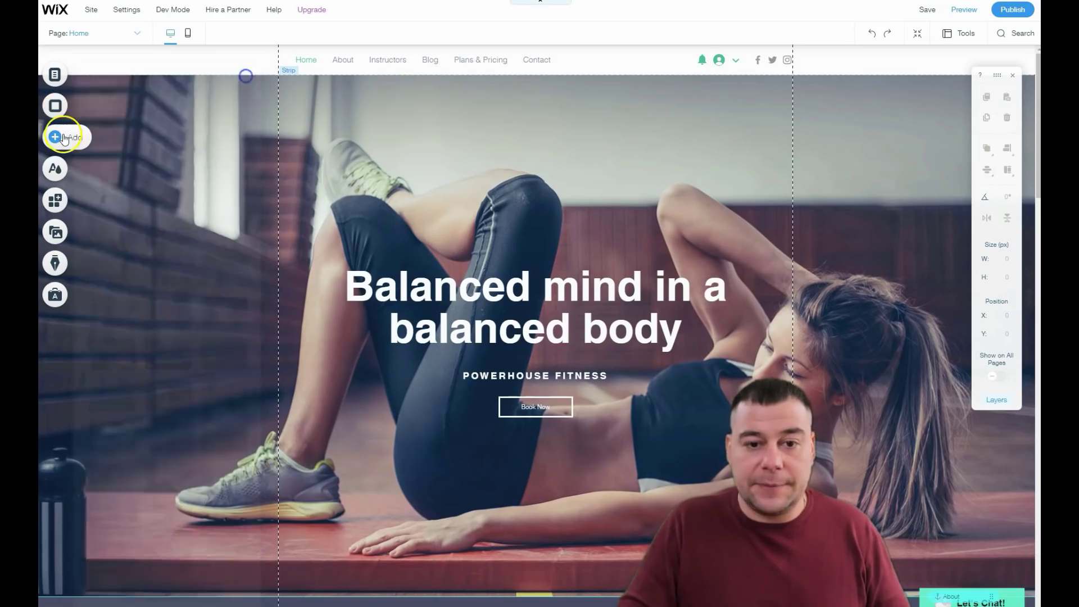
Step: Change the site's colour theme to the featured black one with orange-red as its second colour
{"action": "left_click", "coordinate": [54, 170]}
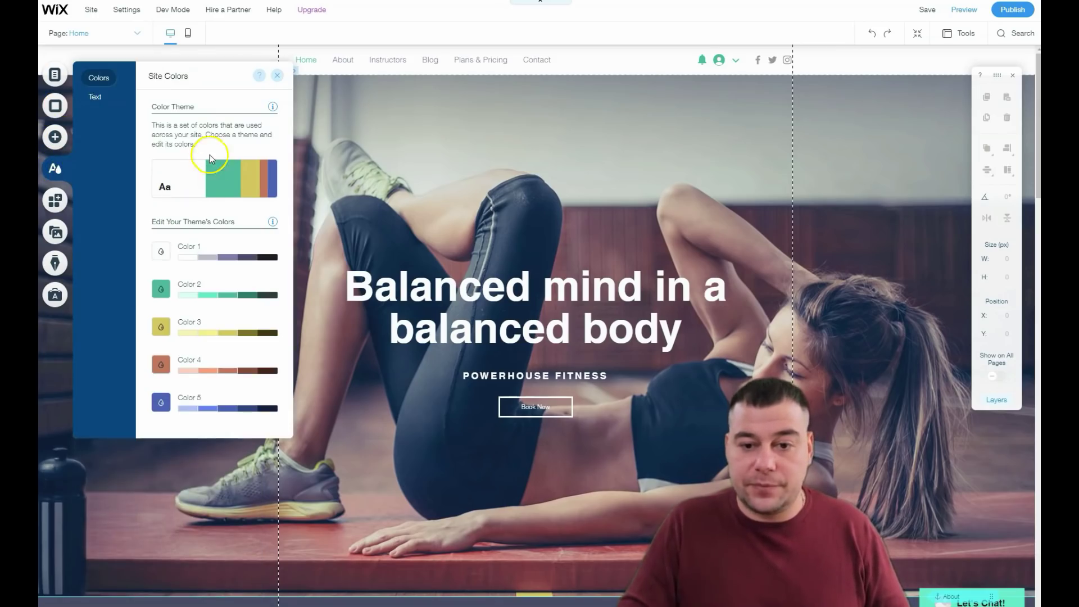
{"action": "left_click", "coordinate": [199, 182]}
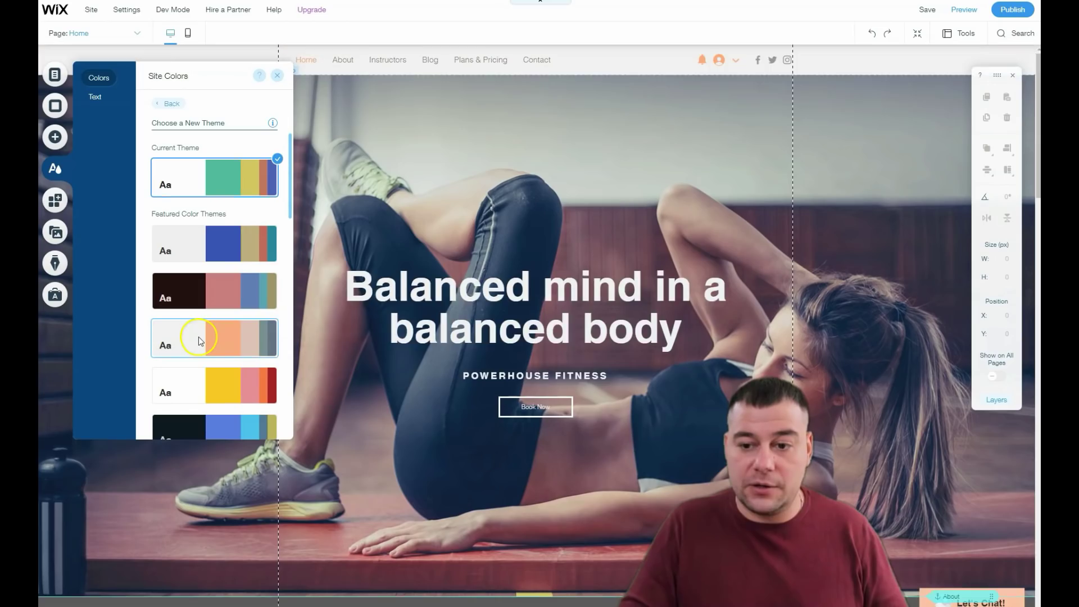
{"action": "scroll", "coordinate": [206, 385], "scroll_direction": "down", "scroll_amount": 2}
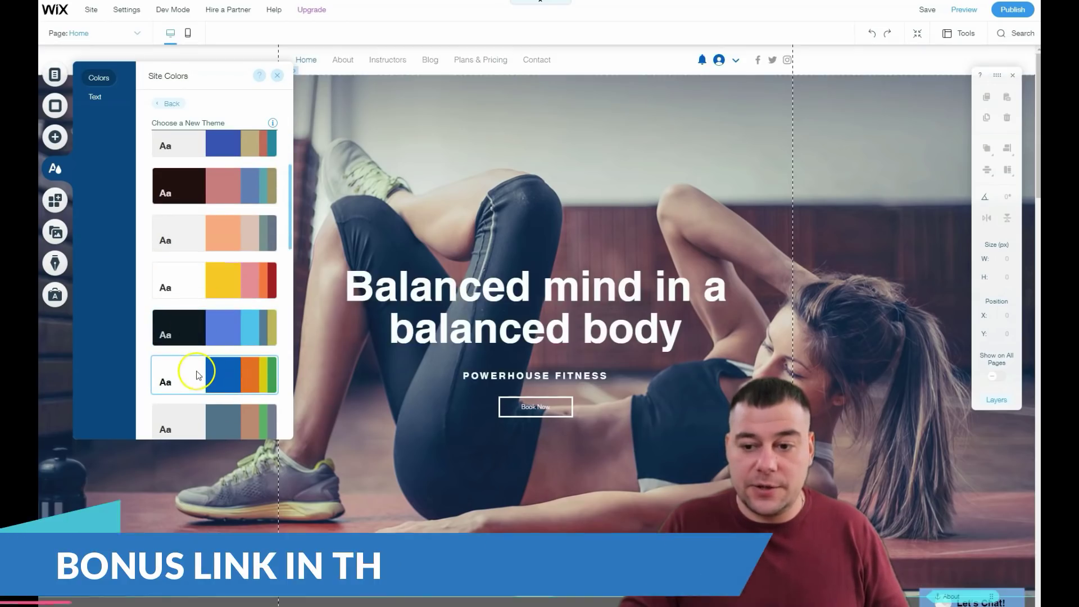
{"action": "scroll", "coordinate": [204, 408], "scroll_direction": "down", "scroll_amount": 4}
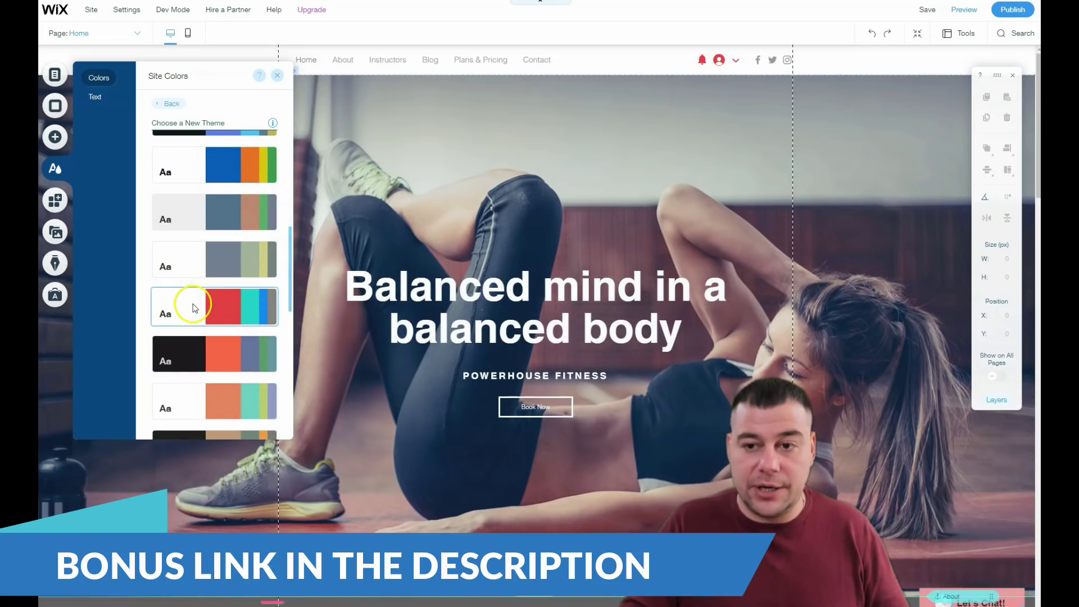
{"action": "left_click", "coordinate": [192, 358]}
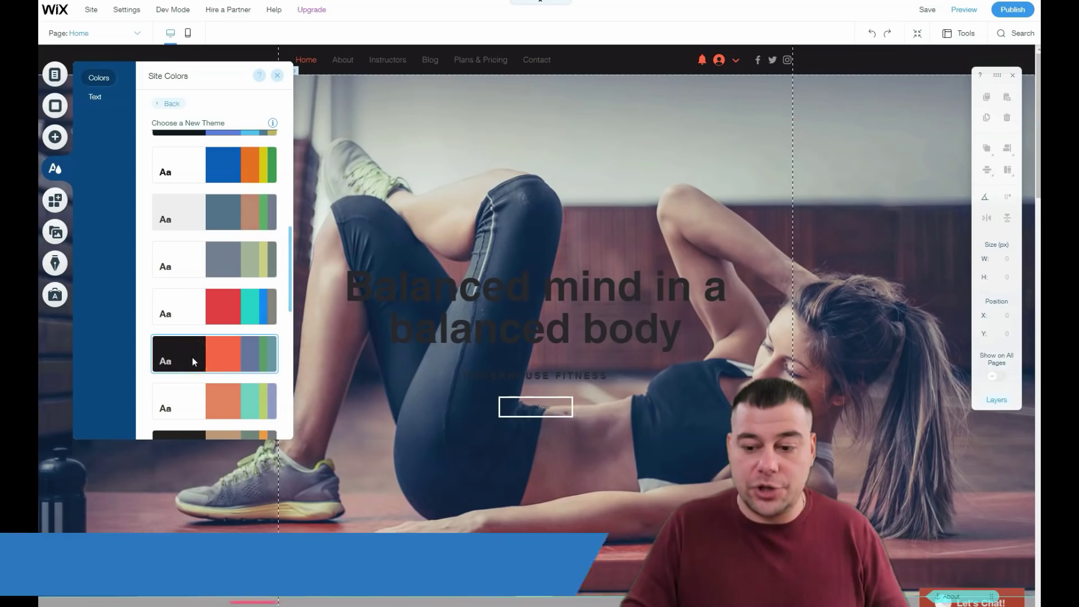
{"action": "left_click", "coordinate": [192, 357]}
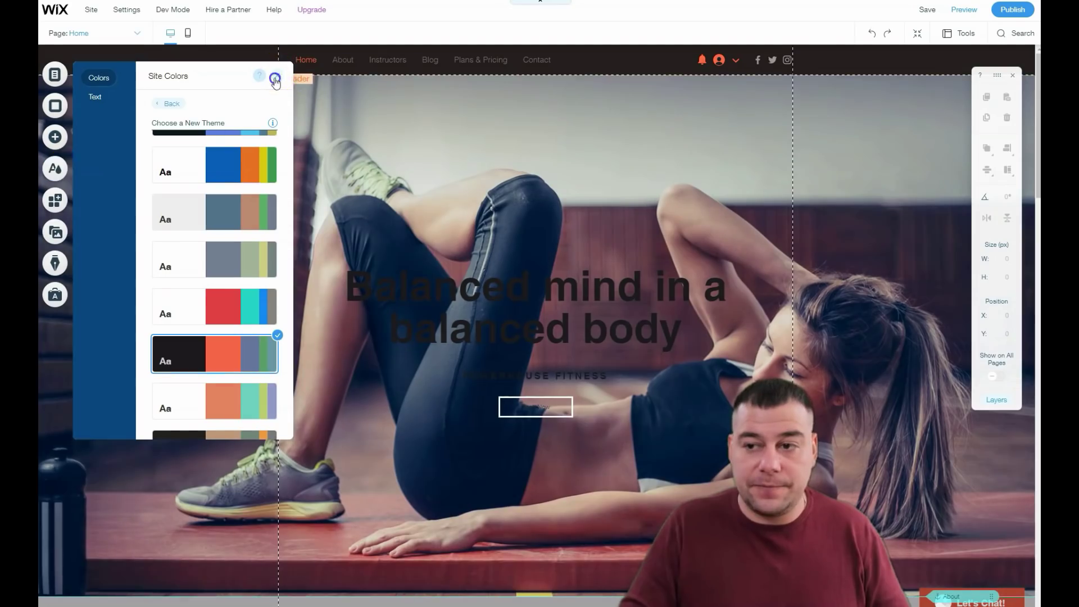
{"action": "left_click", "coordinate": [277, 76]}
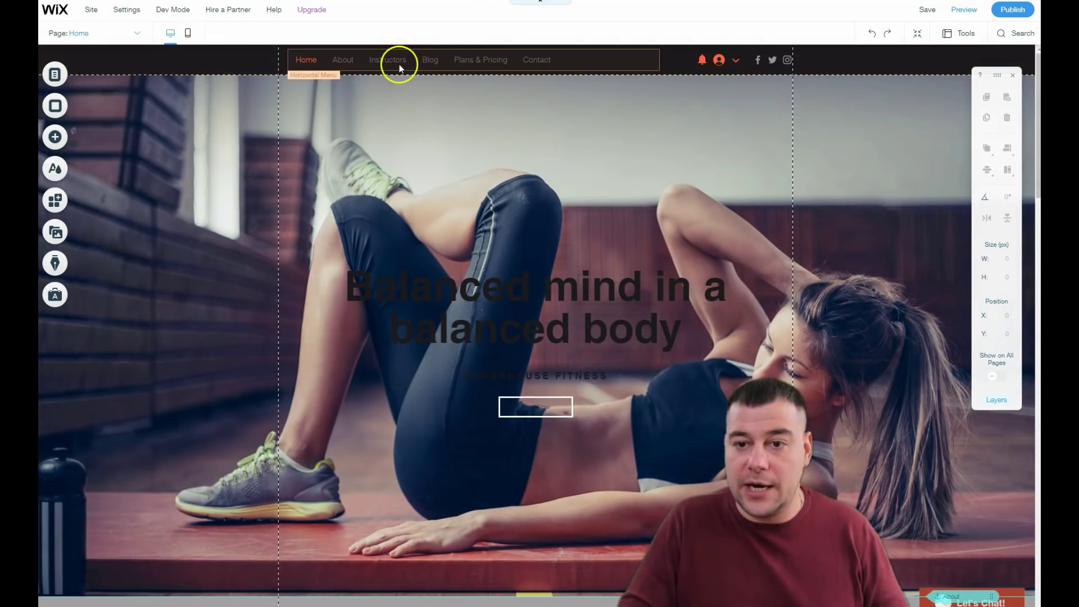
Step: Examine how the colour theme looks across the Home page sections, from the hero strip down to Contact and the footer
{"action": "scroll", "coordinate": [419, 235], "scroll_direction": "down", "scroll_amount": 12}
{"action": "scroll", "coordinate": [422, 236], "scroll_direction": "up", "scroll_amount": 5}
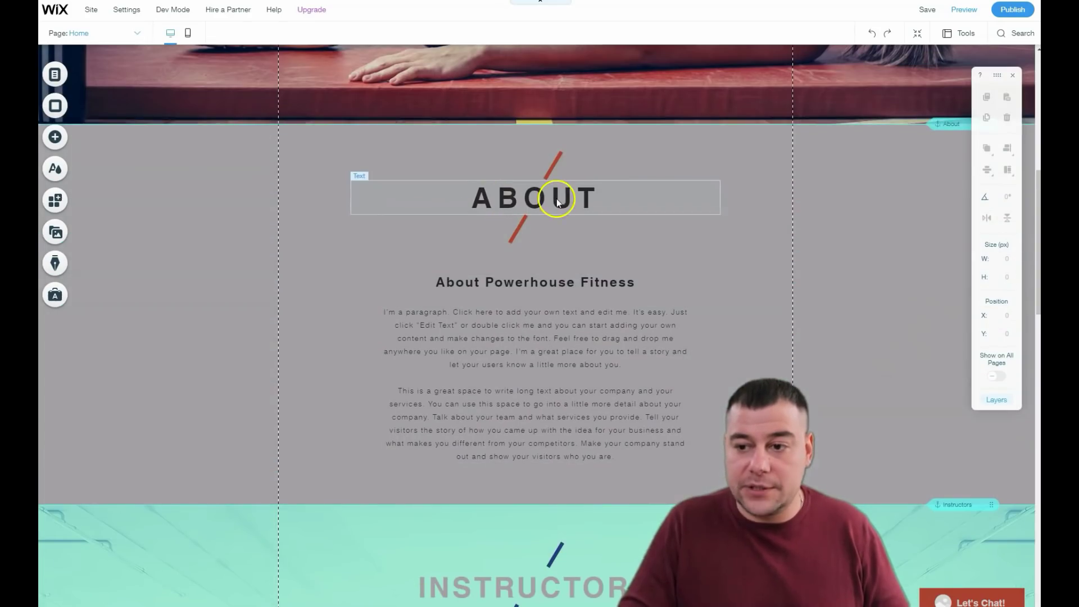
{"action": "scroll", "coordinate": [557, 200], "scroll_direction": "down", "scroll_amount": 10}
{"action": "scroll", "coordinate": [558, 205], "scroll_direction": "down", "scroll_amount": 10}
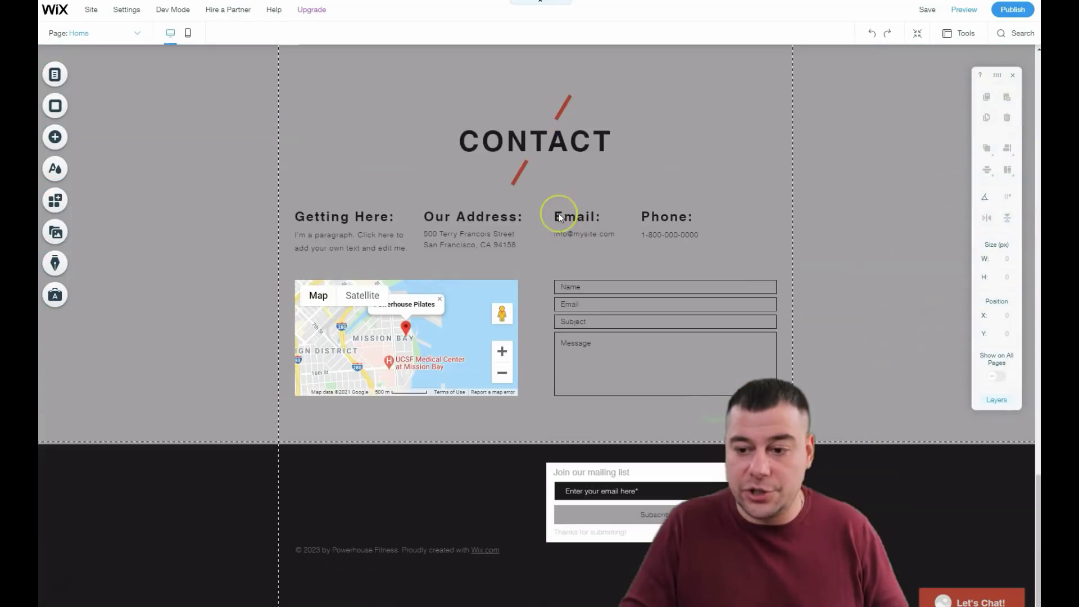
{"action": "scroll", "coordinate": [472, 321], "scroll_direction": "up", "scroll_amount": 20}
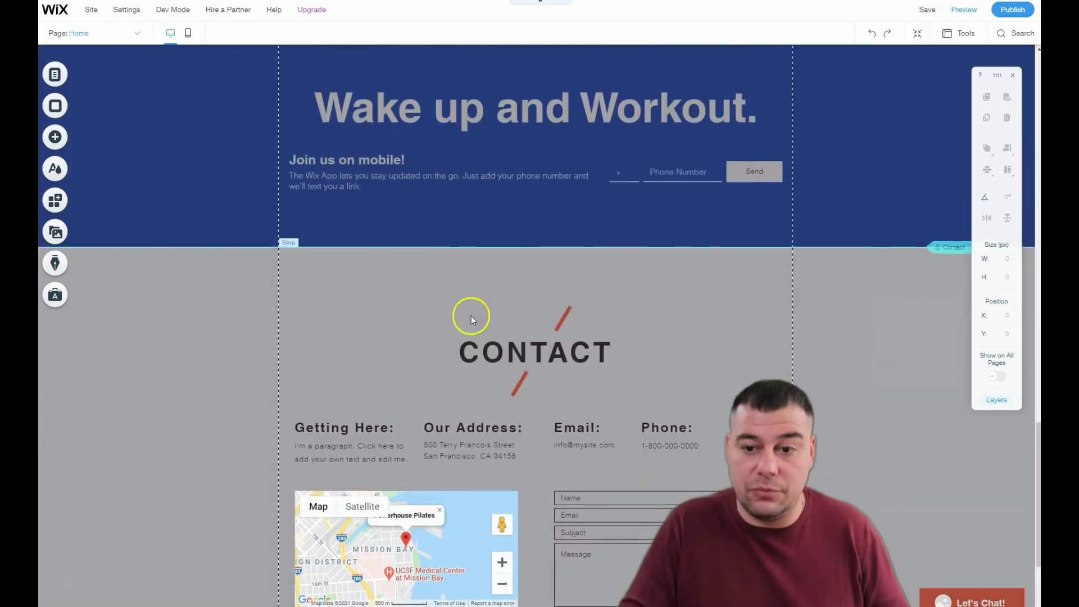
{"action": "scroll", "coordinate": [474, 327], "scroll_direction": "up", "scroll_amount": 3}
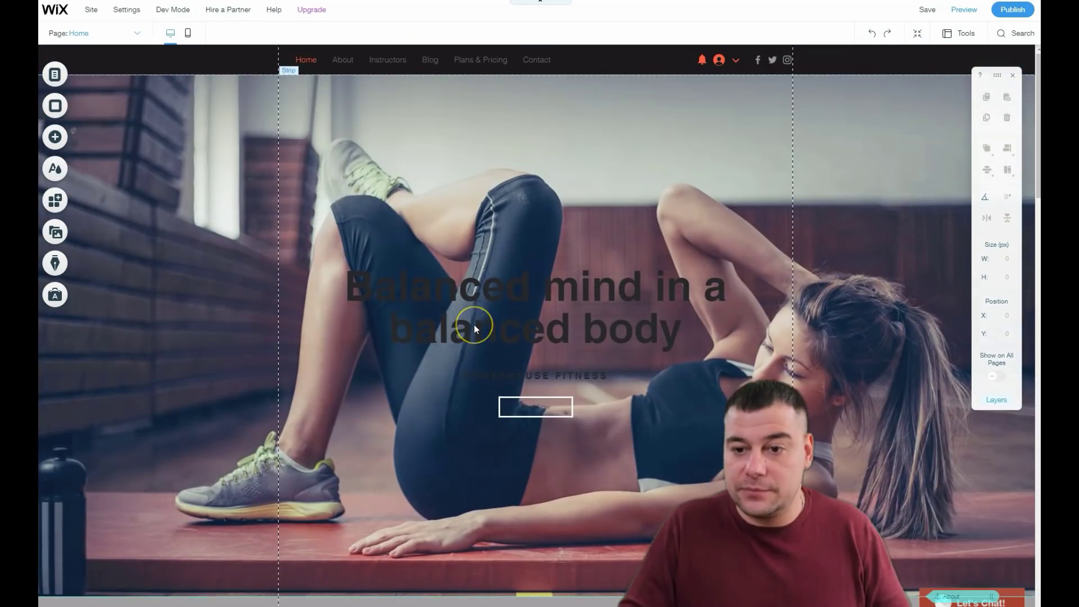
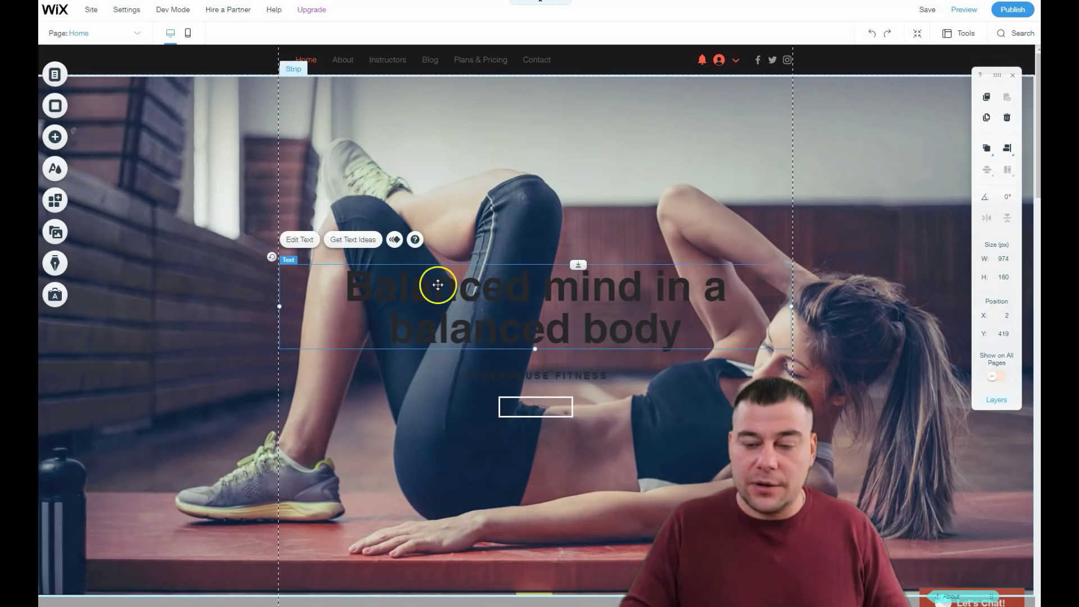
Step: Add the white rounded SALE button from the Text & Icon Buttons to the Home page's hero strip
{"action": "left_click", "coordinate": [55, 138]}
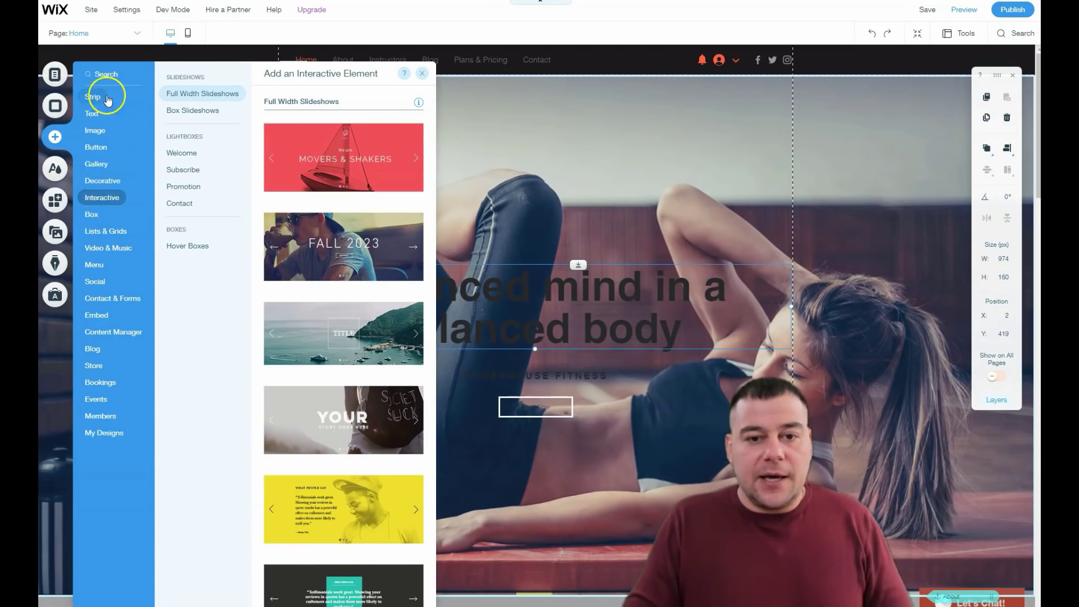
{"action": "left_click", "coordinate": [96, 115]}
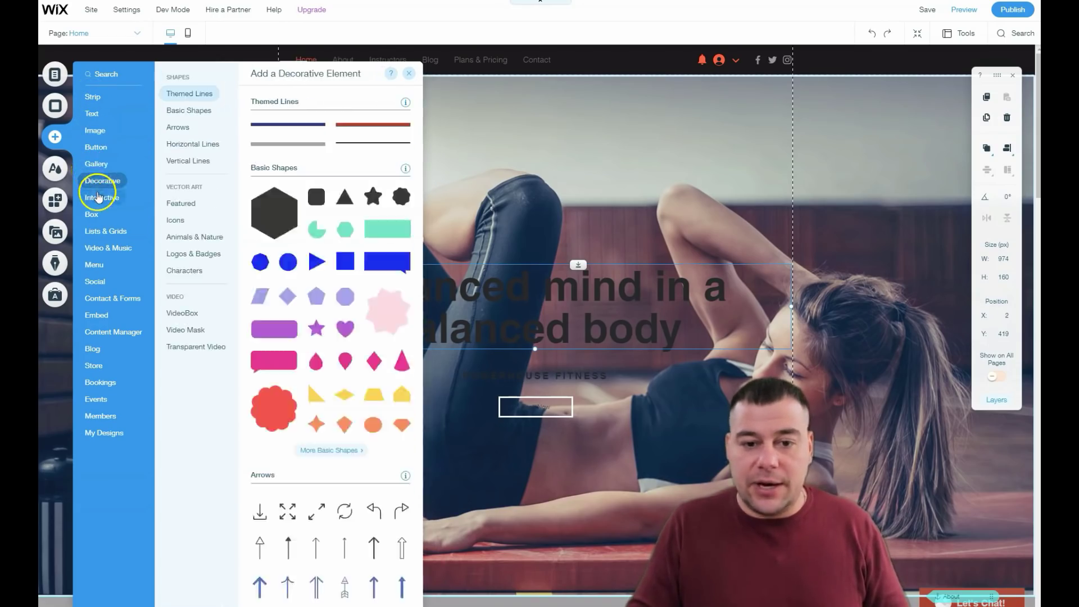
{"action": "mouse_move", "coordinate": [98, 197]}
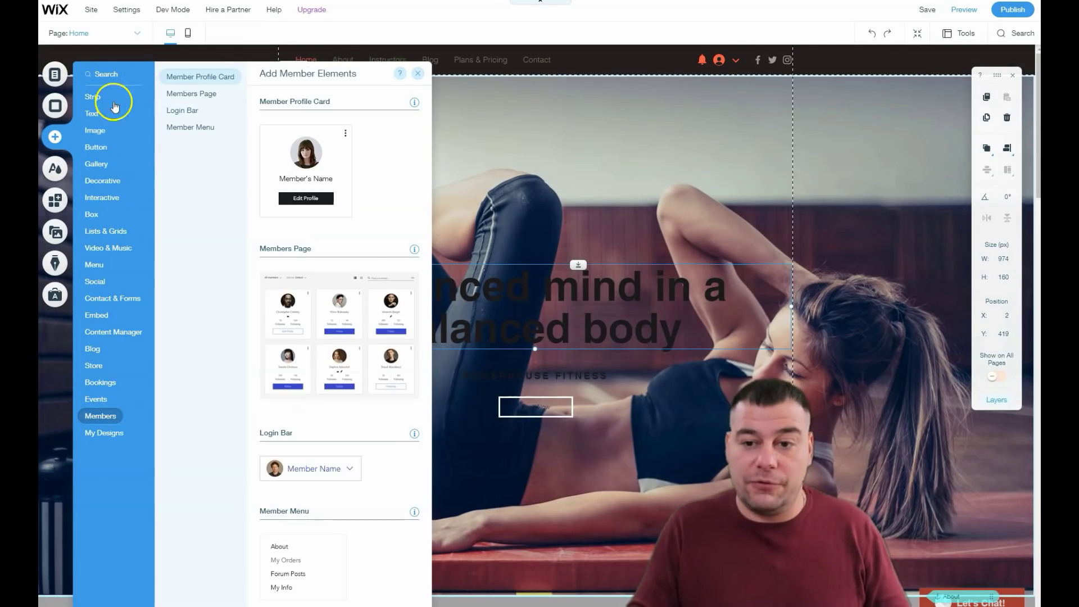
{"action": "mouse_move", "coordinate": [94, 364]}
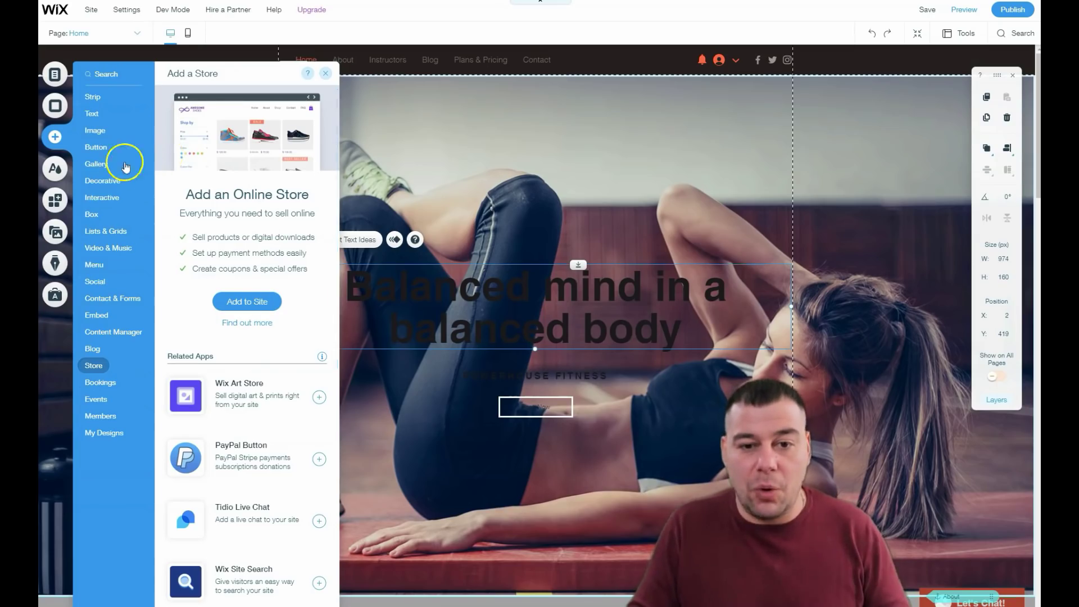
{"action": "mouse_move", "coordinate": [93, 147]}
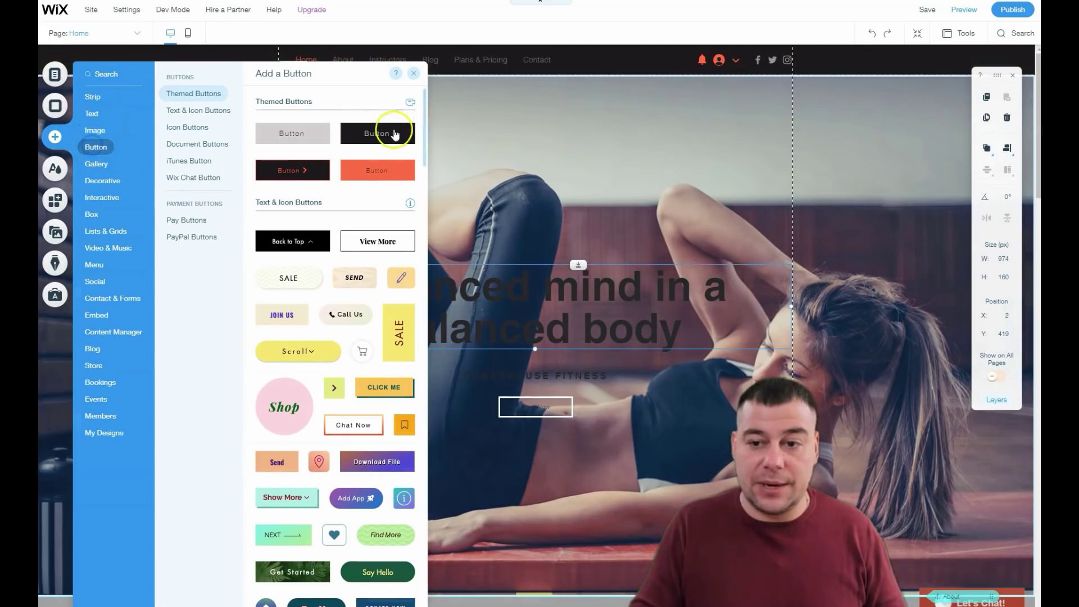
{"action": "mouse_move", "coordinate": [301, 138]}
{"action": "left_mouse_down"}
{"action": "mouse_move", "coordinate": [534, 177]}
{"action": "mouse_move", "coordinate": [297, 136]}
{"action": "mouse_move", "coordinate": [595, 174]}
{"action": "mouse_move", "coordinate": [300, 135]}
{"action": "left_mouse_up"}
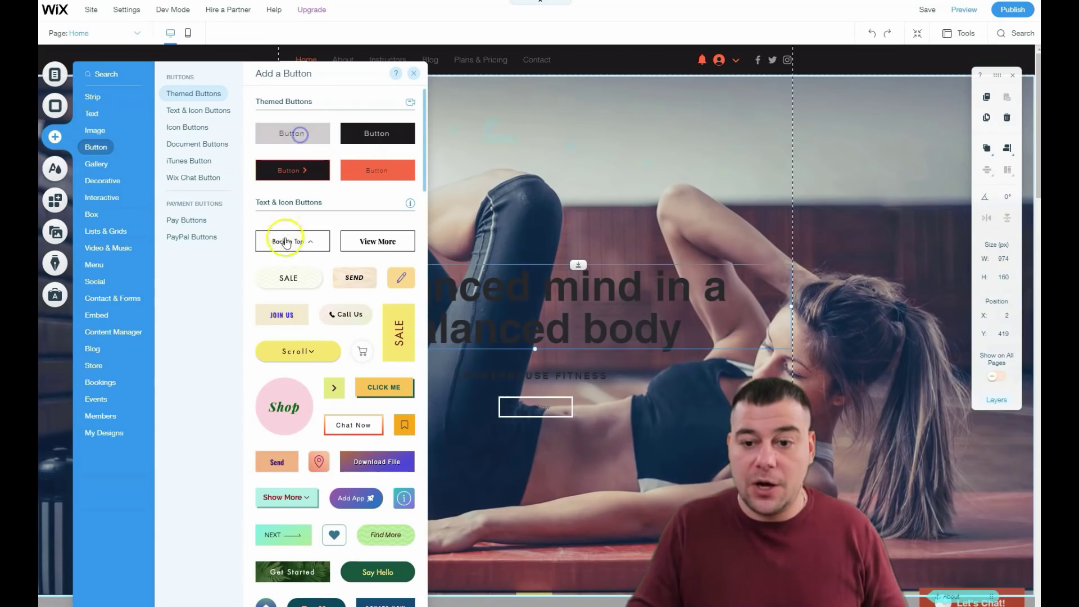
{"action": "left_click", "coordinate": [286, 278]}
{"action": "left_click", "coordinate": [543, 287]}
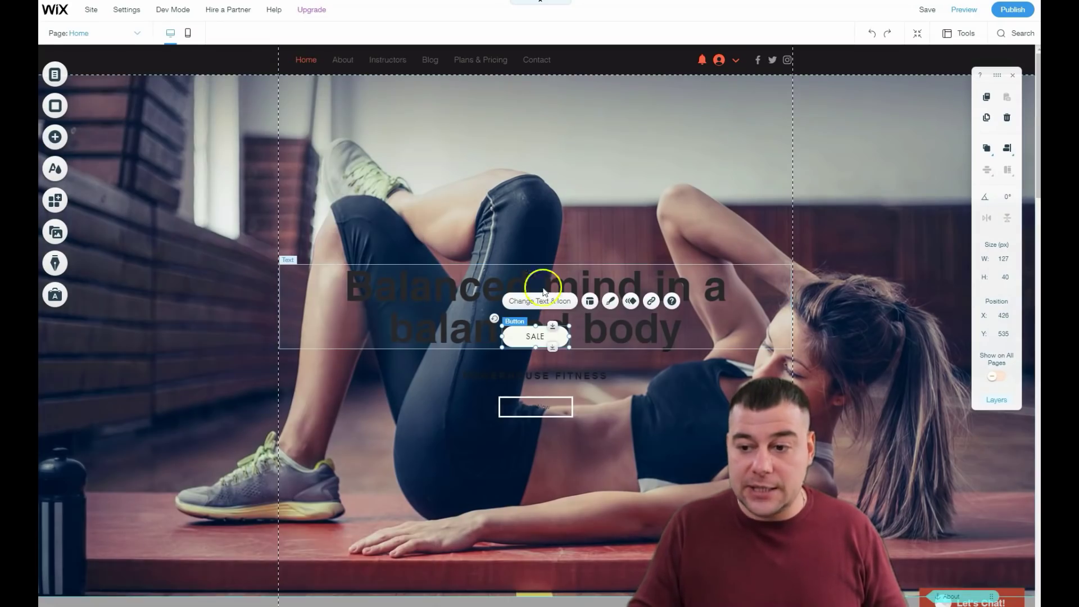
Step: Resize the SALE button to about 195 by 65 px and place it above the hero heading at about X 371, Y 333
{"action": "left_click_drag", "start_coordinate": [524, 304], "coordinate": [416, 296]}
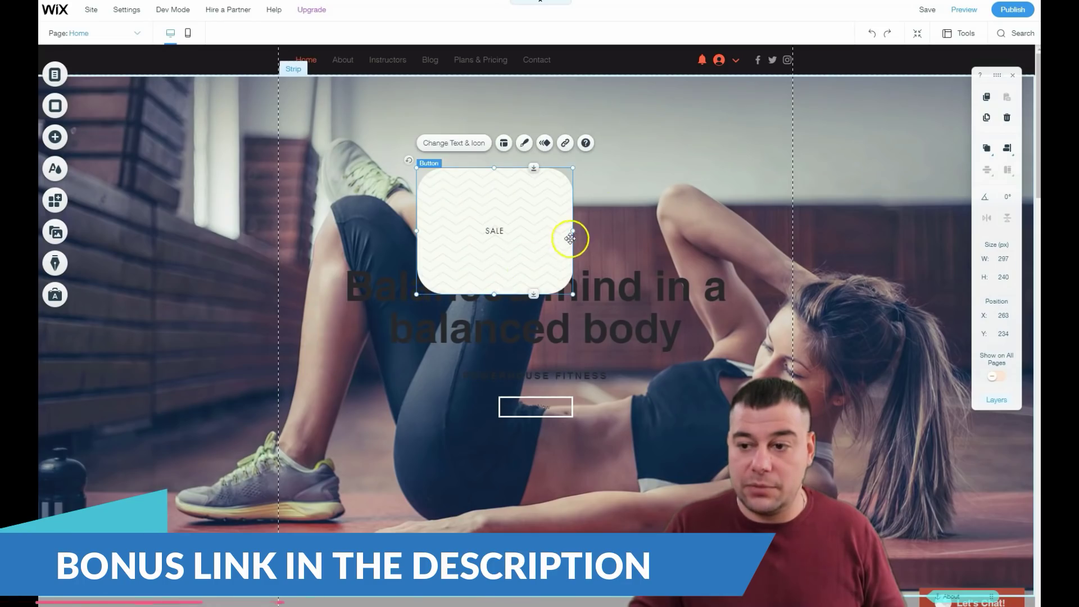
{"action": "left_click_drag", "start_coordinate": [517, 232], "coordinate": [476, 233]}
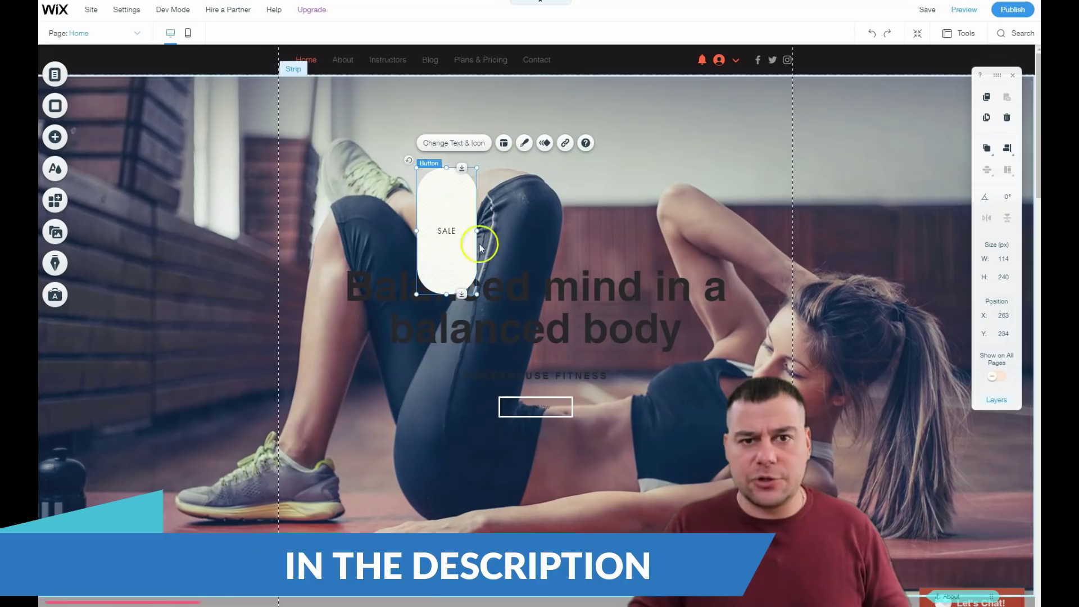
{"action": "left_click_drag", "start_coordinate": [477, 230], "coordinate": [657, 232]}
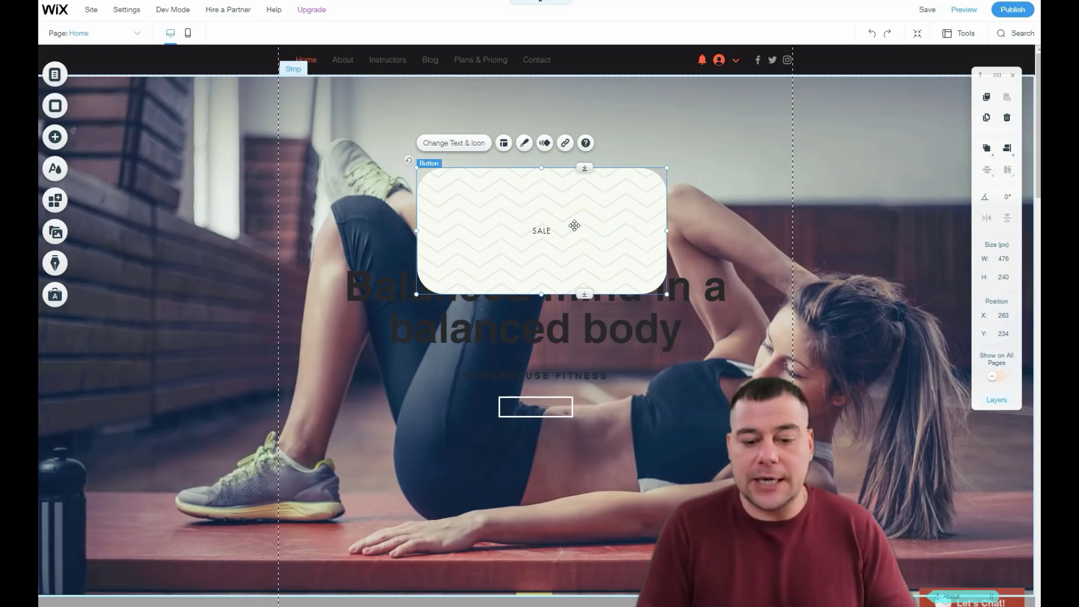
{"action": "left_click", "coordinate": [544, 210]}
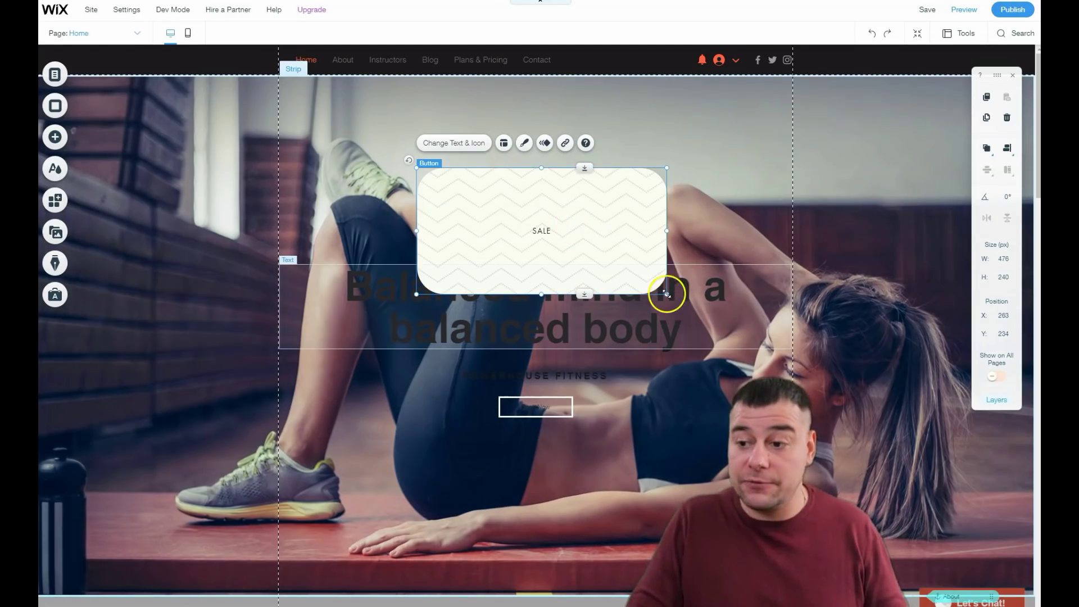
{"action": "left_click_drag", "start_coordinate": [667, 293], "coordinate": [519, 200]}
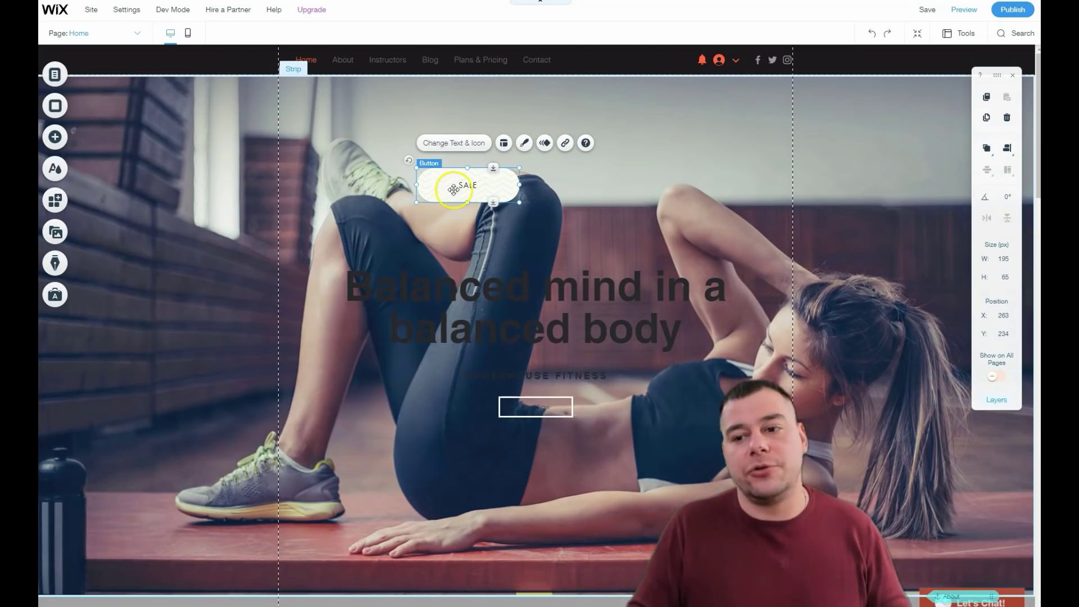
{"action": "left_click_drag", "start_coordinate": [386, 181], "coordinate": [518, 232]}
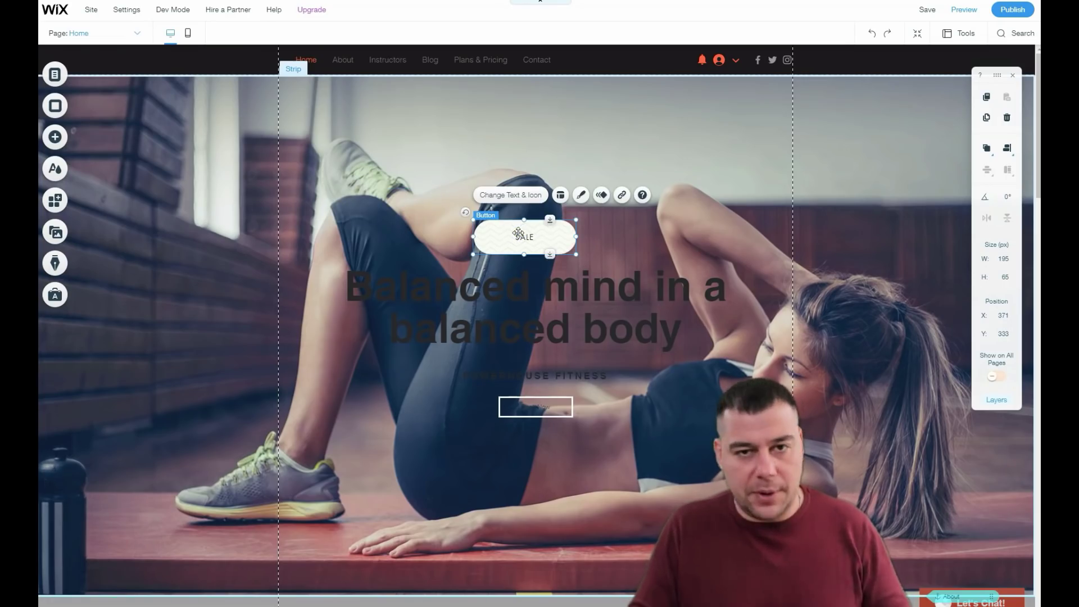
Step: Move the SALE button below the hero heading and the outlined button, to about X 392, Y 795
{"action": "left_click_drag", "start_coordinate": [510, 234], "coordinate": [650, 162]}
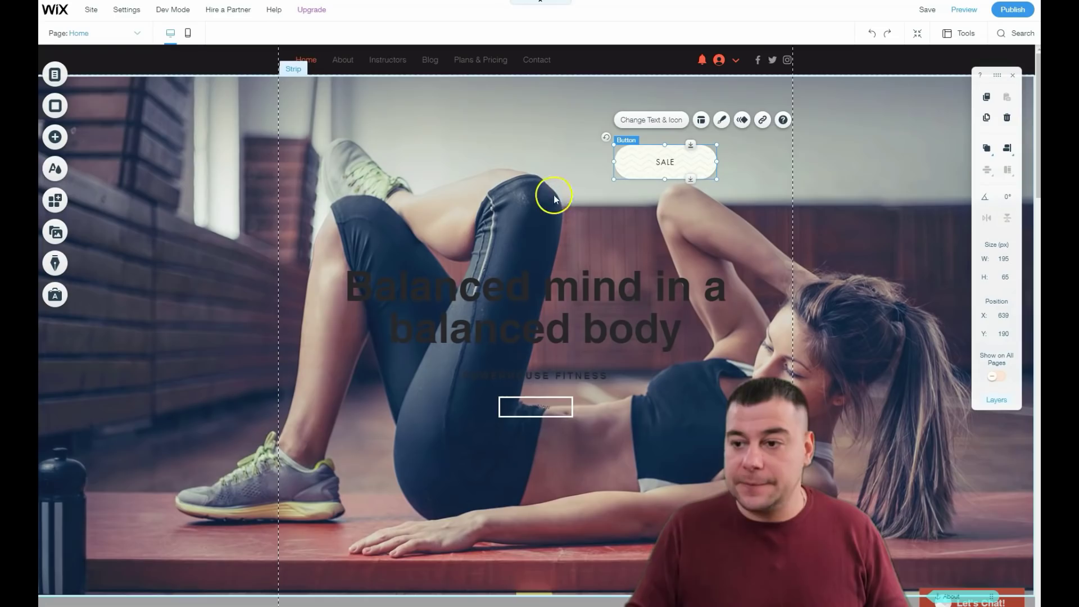
{"action": "left_click_drag", "start_coordinate": [658, 167], "coordinate": [517, 483]}
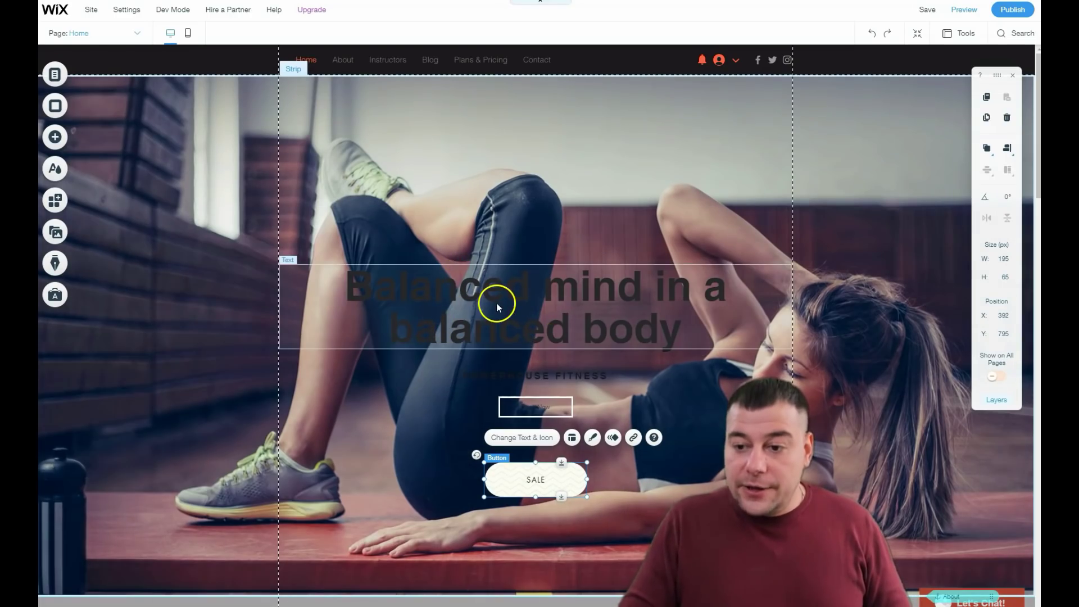
Step: Restyle the hero heading "Balanced mind in a balanced body" with the Heading 2 theme, a font size of 37 px and bold
{"action": "left_click", "coordinate": [434, 288]}
{"action": "double_click", "coordinate": [434, 288]}
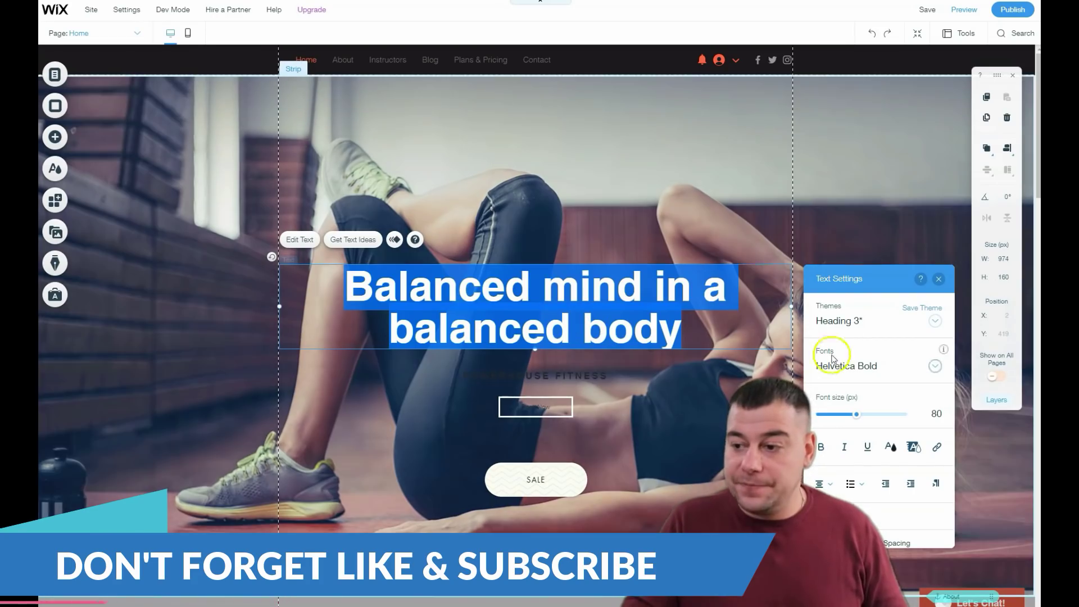
{"action": "left_click_drag", "start_coordinate": [845, 279], "coordinate": [563, 183]}
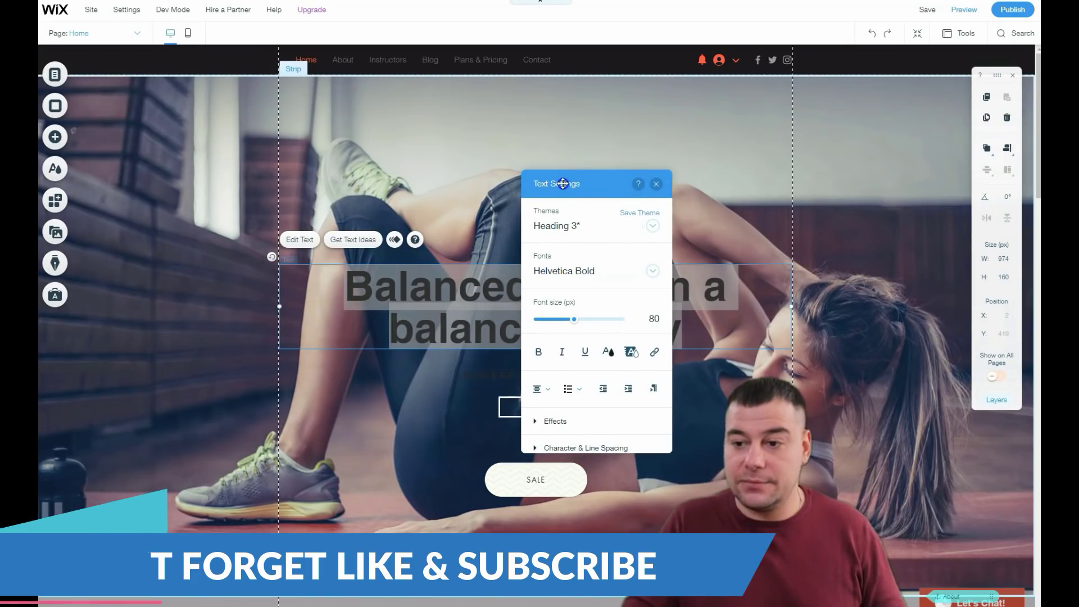
{"action": "left_click", "coordinate": [652, 227]}
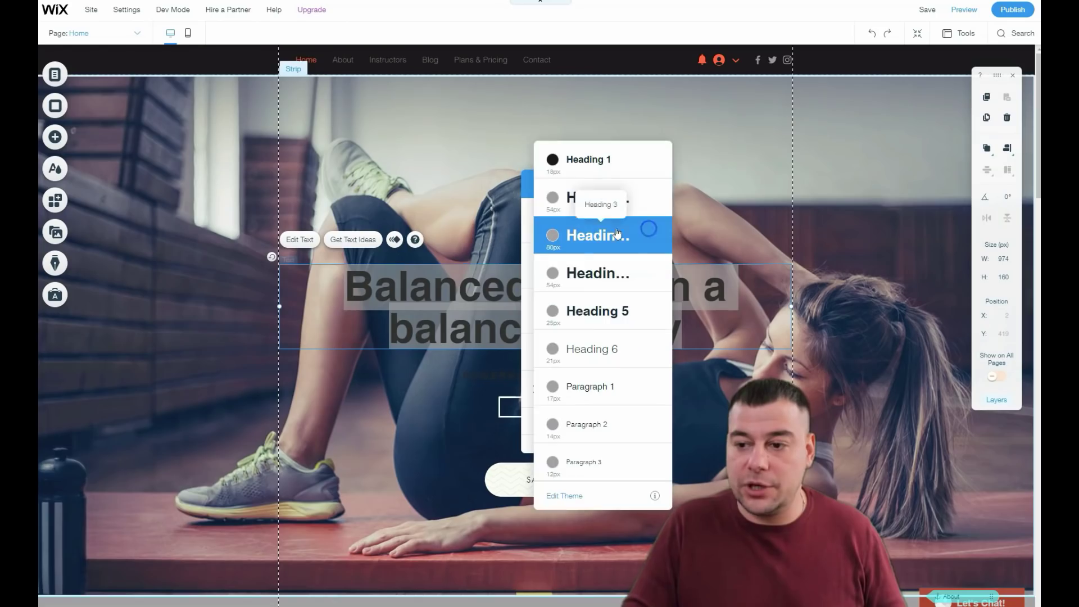
{"action": "left_click", "coordinate": [579, 165]}
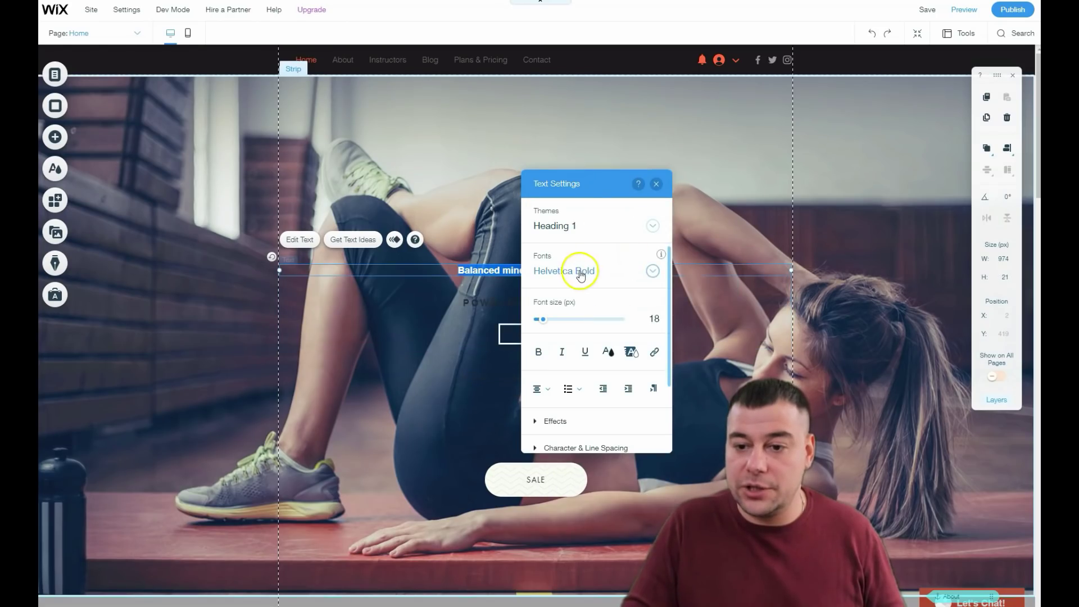
{"action": "left_click", "coordinate": [654, 227]}
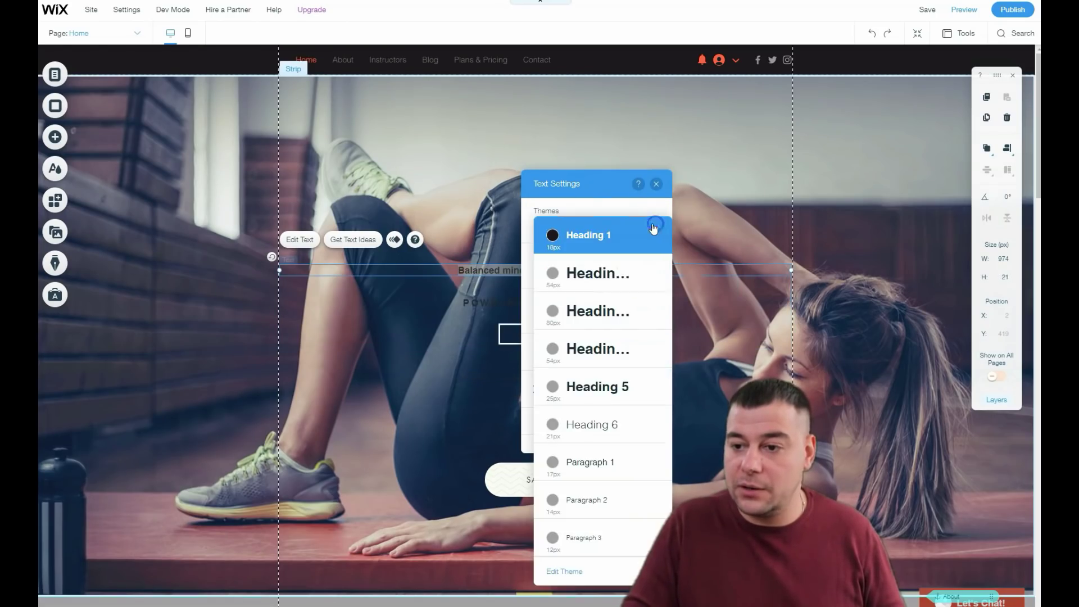
{"action": "left_click", "coordinate": [598, 279]}
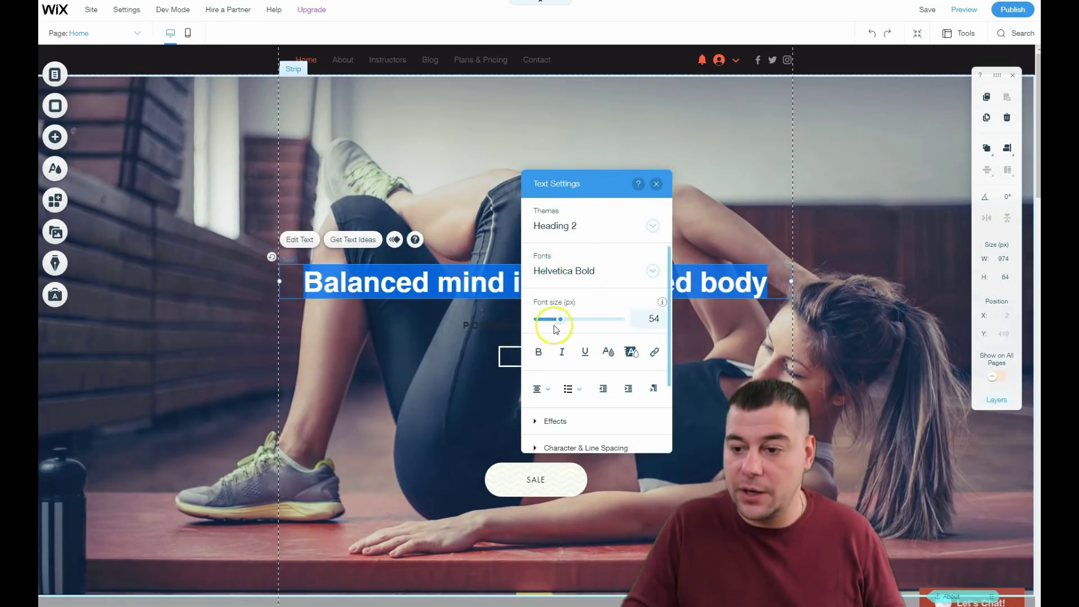
{"action": "mouse_move", "coordinate": [561, 320]}
{"action": "left_mouse_down"}
{"action": "mouse_move", "coordinate": [593, 320]}
{"action": "mouse_move", "coordinate": [553, 320]}
{"action": "left_mouse_up"}
{"action": "left_click", "coordinate": [539, 352]}
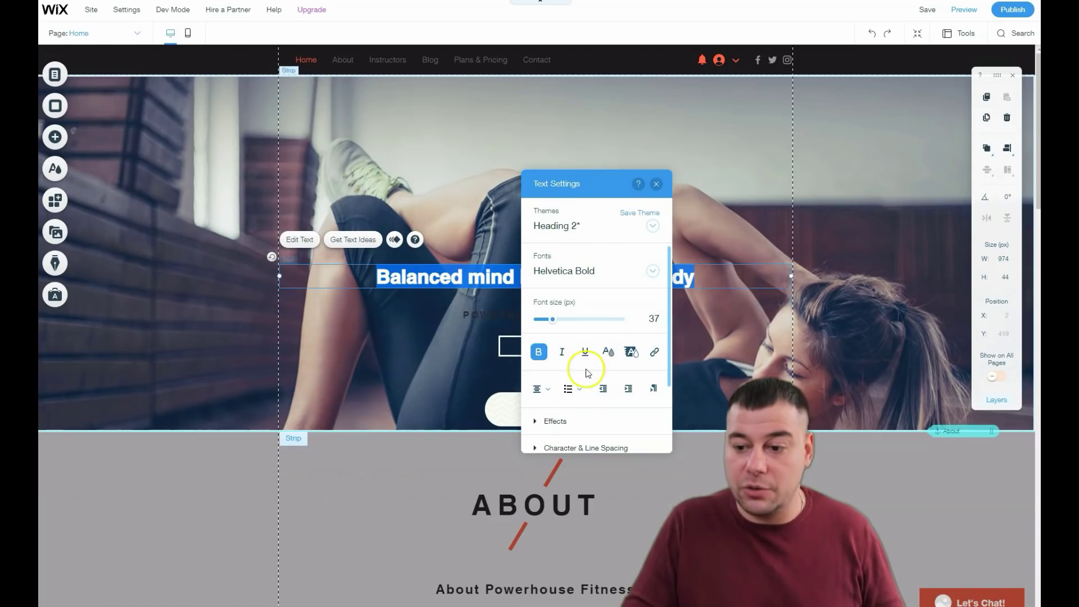
Step: Try text effects A, B and D on the hero heading and set it back to no effect
{"action": "scroll", "coordinate": [588, 381], "scroll_direction": "down", "scroll_amount": 2}
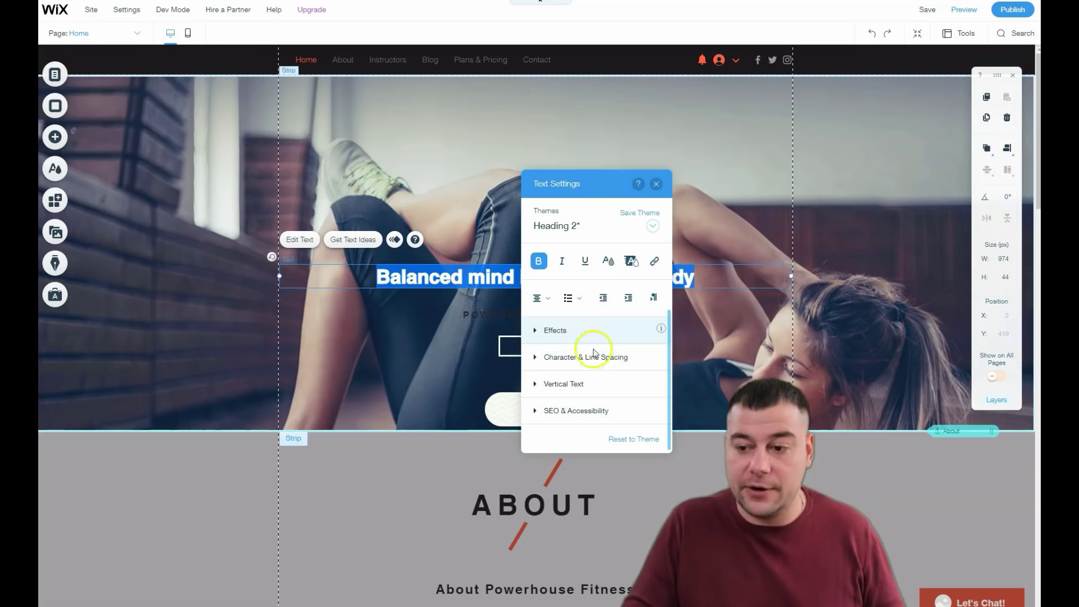
{"action": "left_click", "coordinate": [538, 332]}
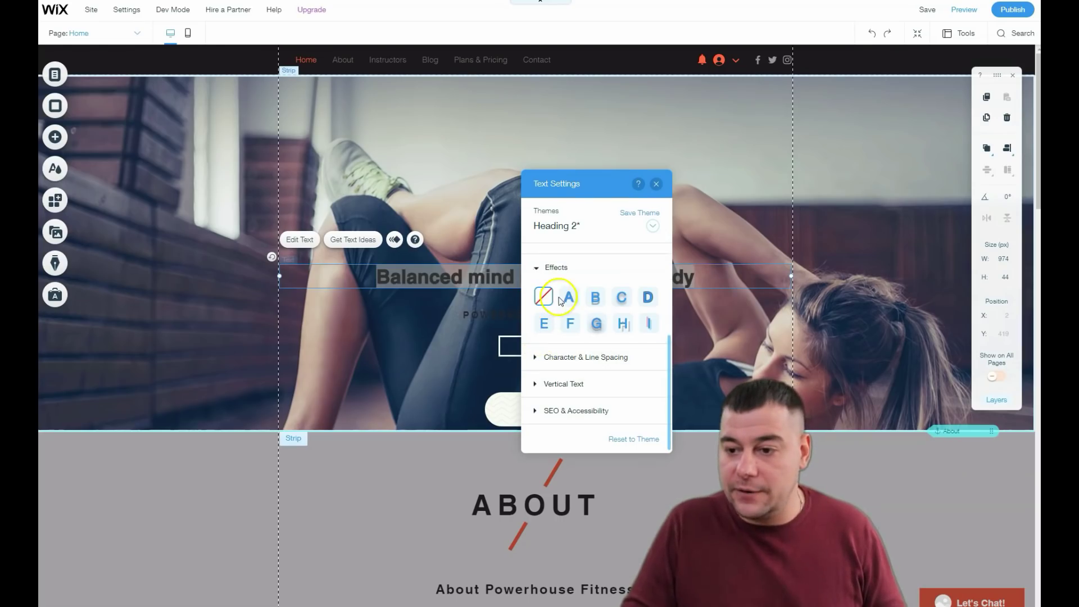
{"action": "left_click", "coordinate": [569, 300]}
{"action": "left_click", "coordinate": [603, 302]}
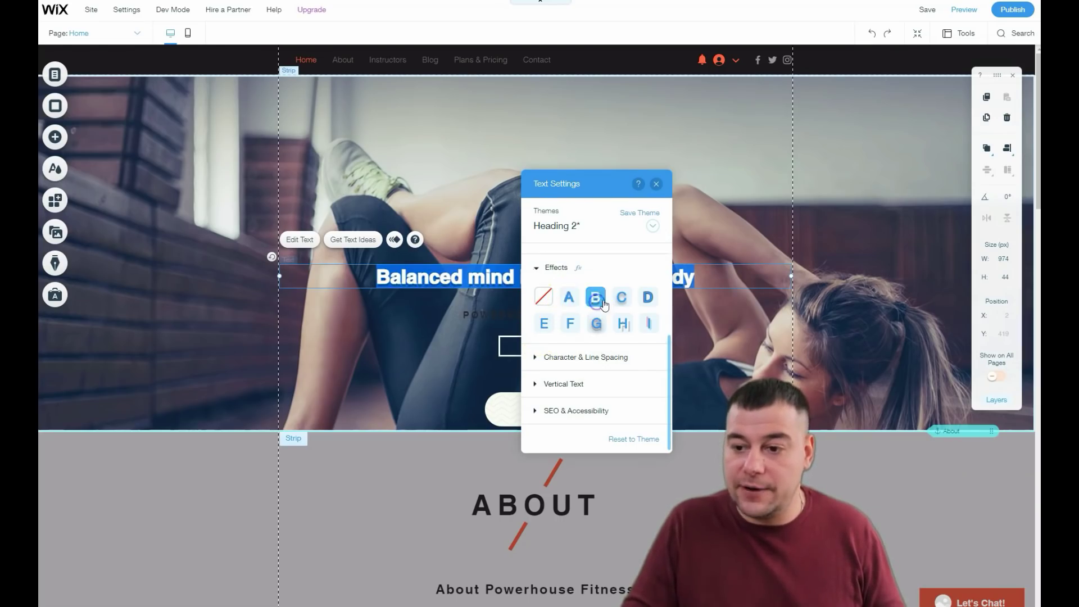
{"action": "left_click", "coordinate": [648, 299]}
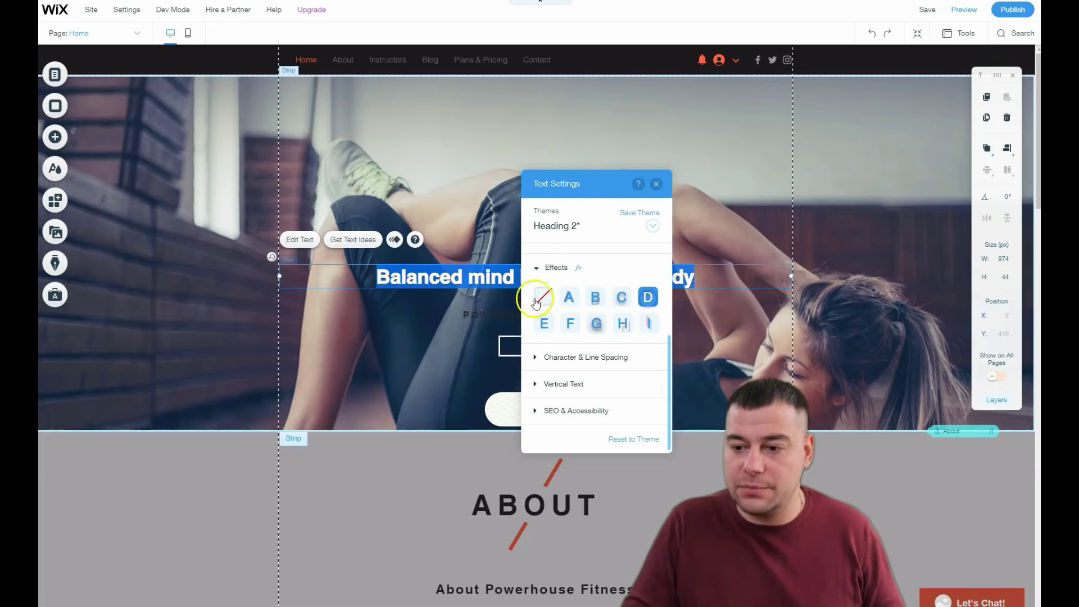
{"action": "left_click", "coordinate": [547, 303]}
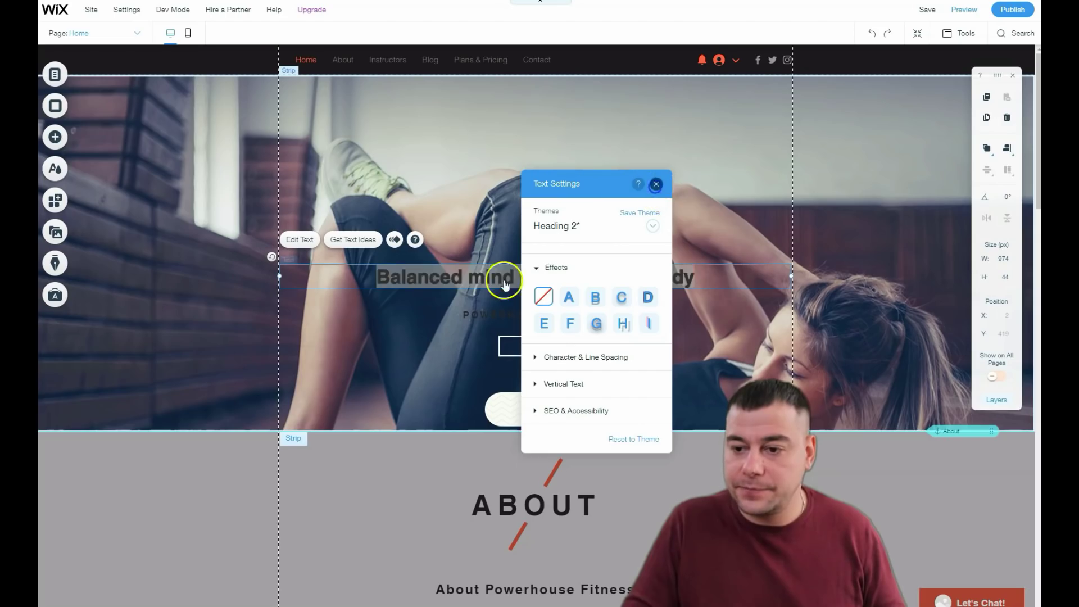
Step: Move the hero heading up to about X 34, Y 131 and colour its text with the darkest navy blue of the site colors
{"action": "left_click", "coordinate": [656, 185]}
{"action": "left_click_drag", "start_coordinate": [505, 279], "coordinate": [520, 129]}
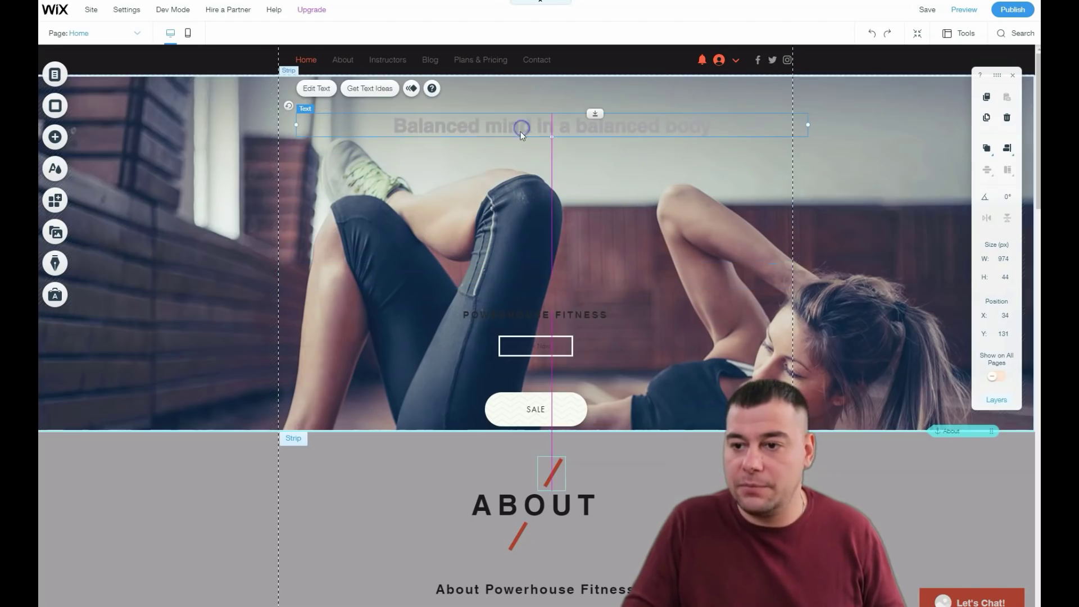
{"action": "double_click", "coordinate": [626, 135]}
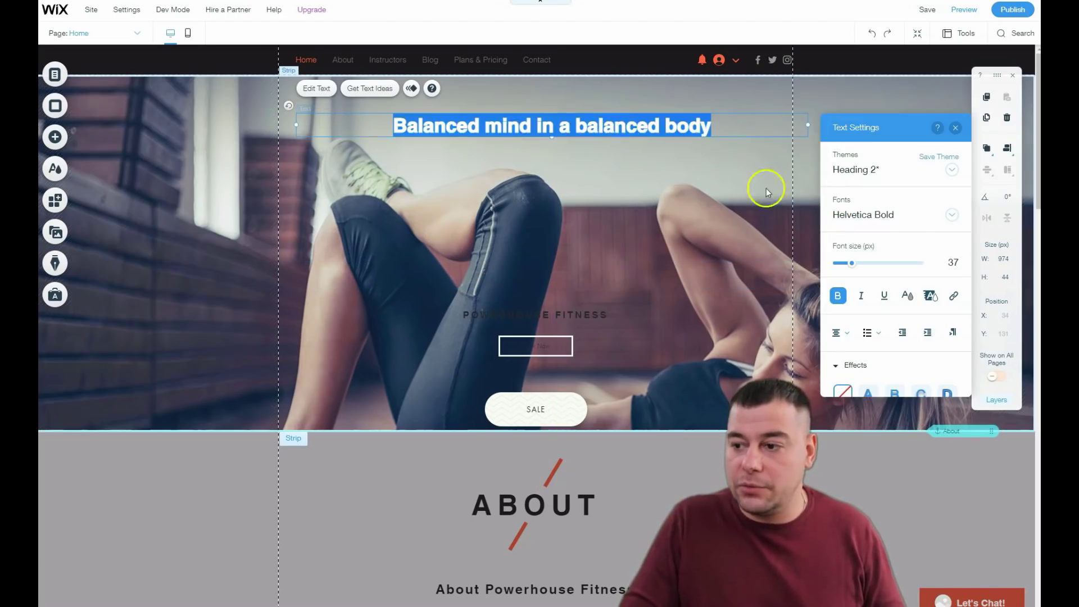
{"action": "left_click_drag", "start_coordinate": [870, 134], "coordinate": [715, 150]}
{"action": "left_click", "coordinate": [753, 312]}
{"action": "left_click", "coordinate": [707, 331]}
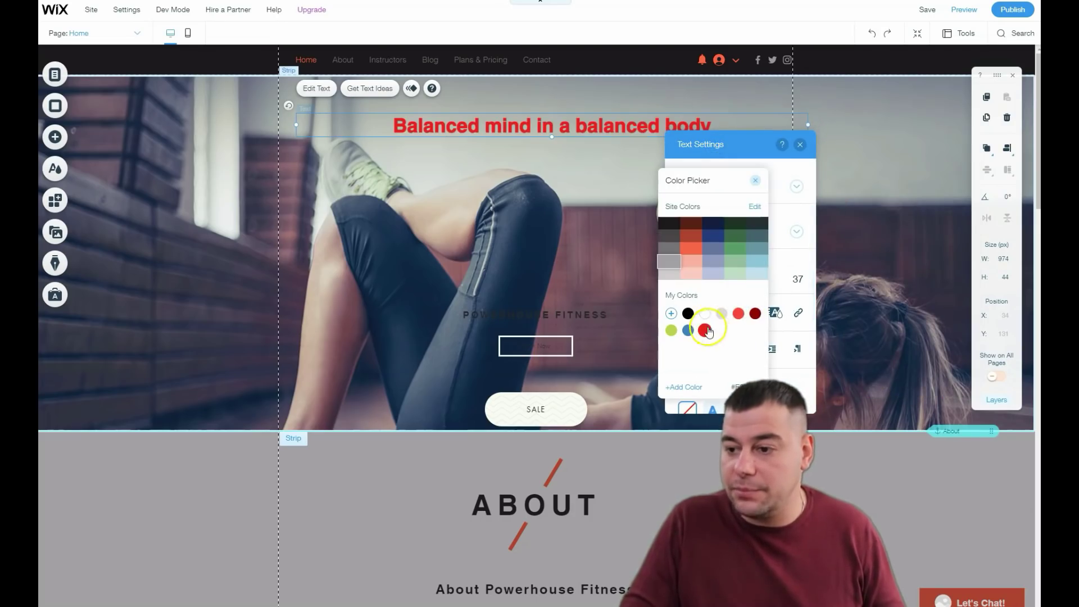
{"action": "left_click", "coordinate": [706, 249]}
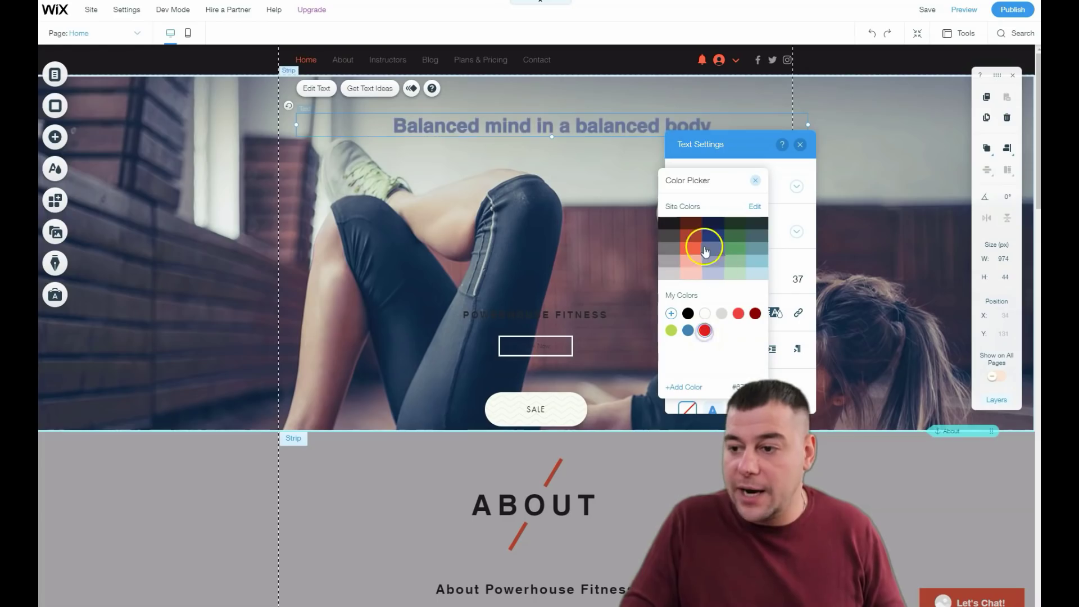
{"action": "left_click", "coordinate": [718, 226]}
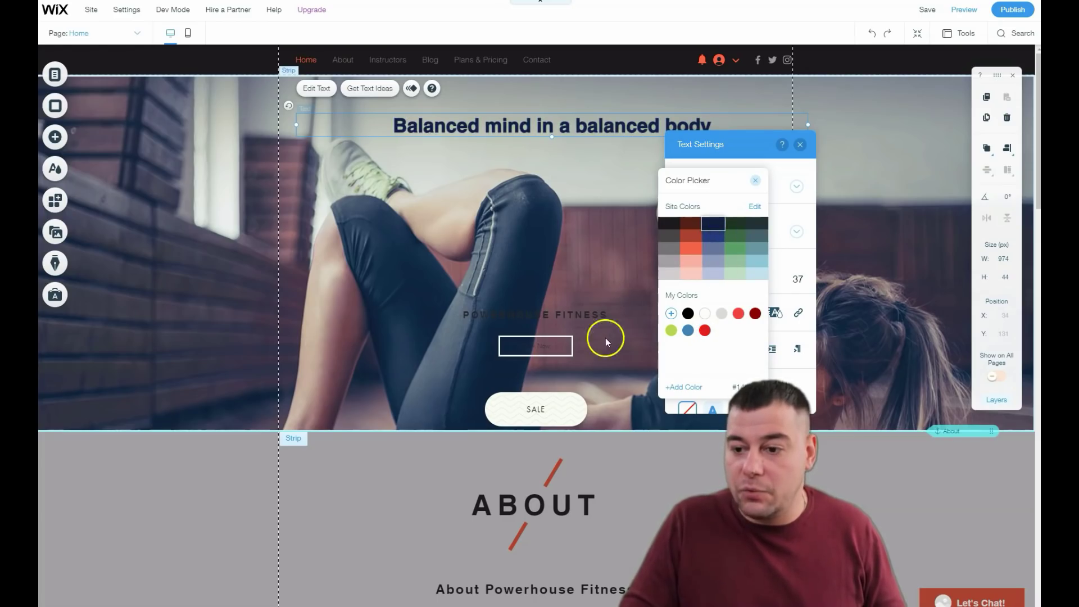
{"action": "left_click", "coordinate": [631, 315]}
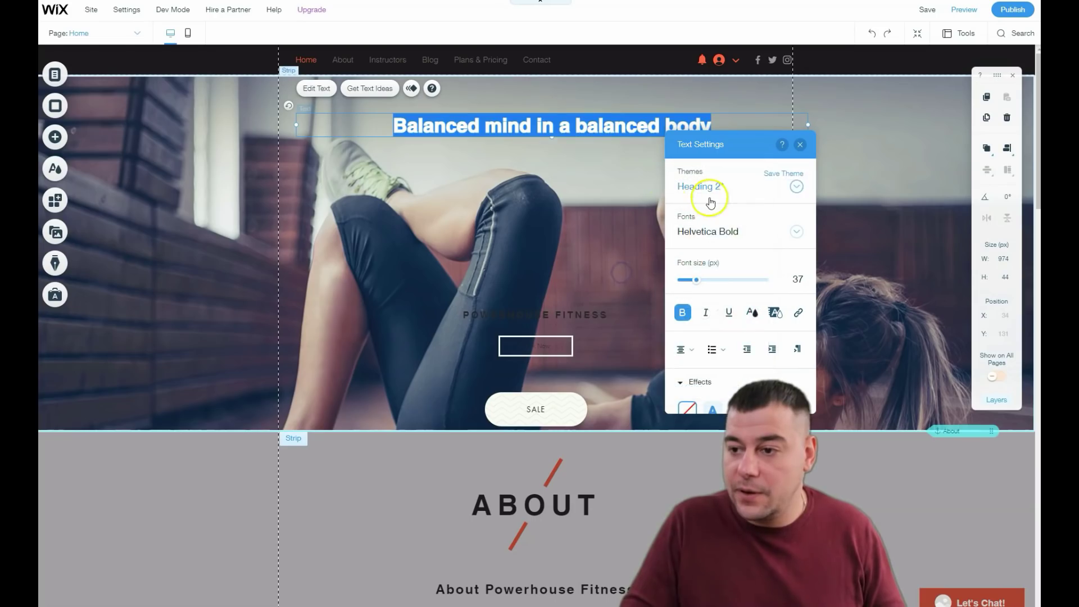
{"action": "scroll", "coordinate": [736, 320], "scroll_direction": "down", "scroll_amount": 3}
{"action": "scroll", "coordinate": [736, 321], "scroll_direction": "up", "scroll_amount": 3}
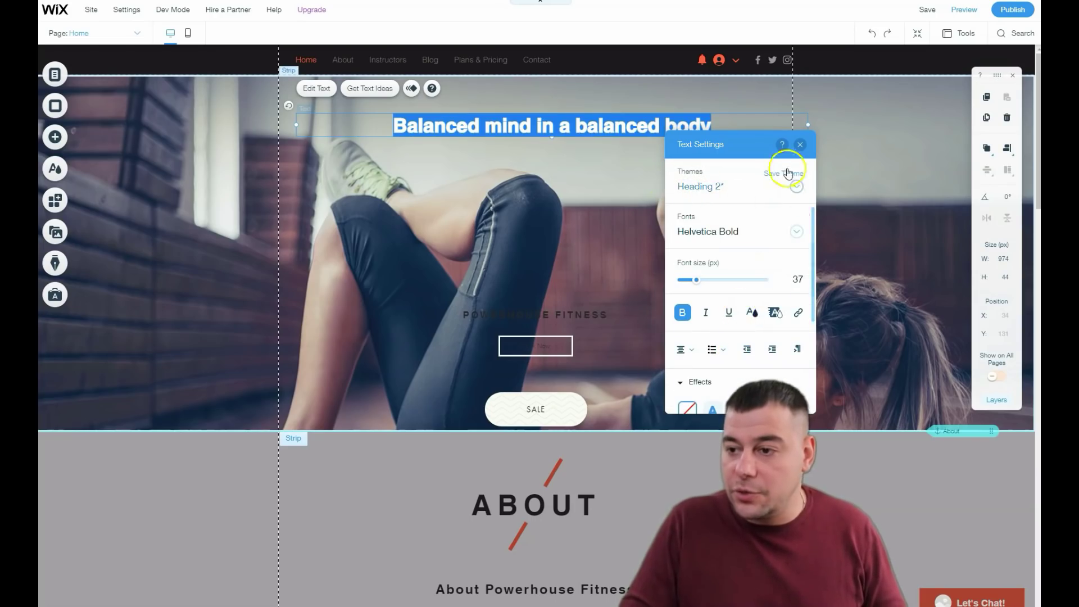
{"action": "left_click", "coordinate": [800, 146]}
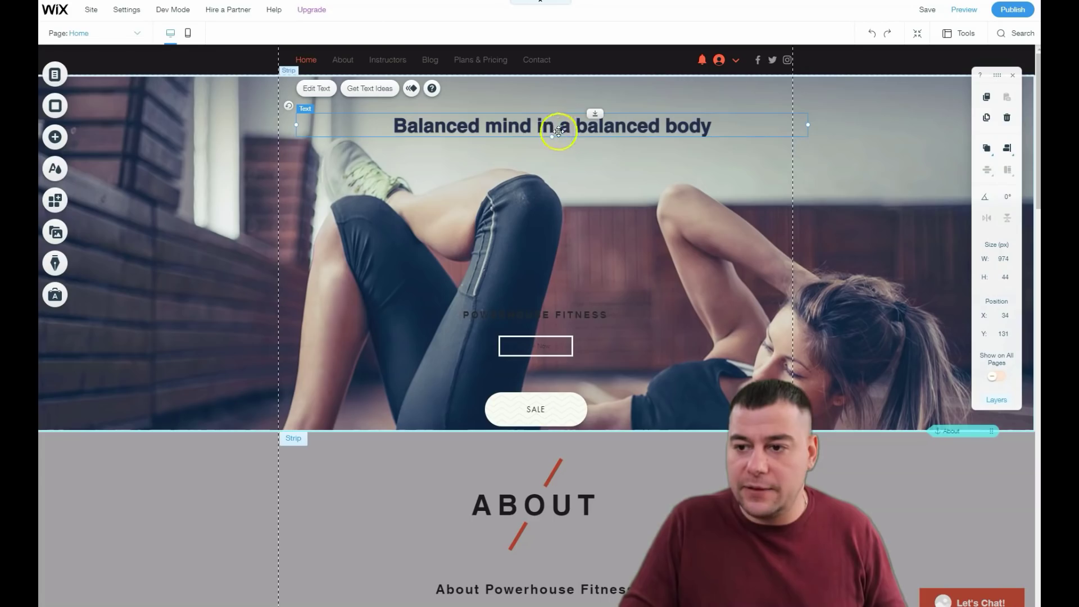
Step: Try the Lobster font on the hero heading, change it to Amatic SC, and move the Powerhouse Fitness text beneath it to about X 18, Y 203
{"action": "double_click", "coordinate": [540, 126]}
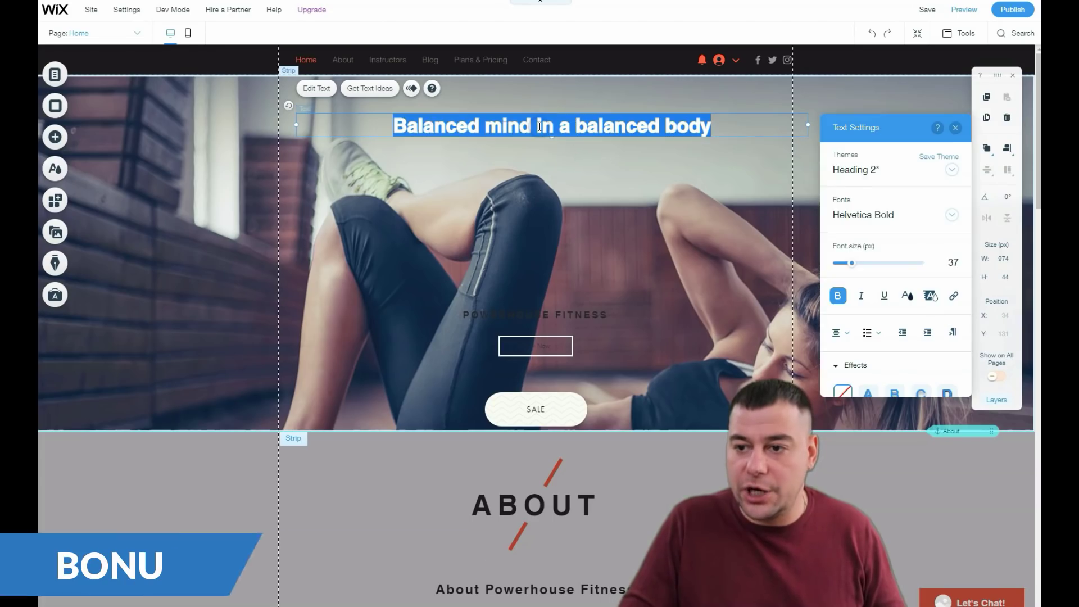
{"action": "left_click", "coordinate": [890, 220]}
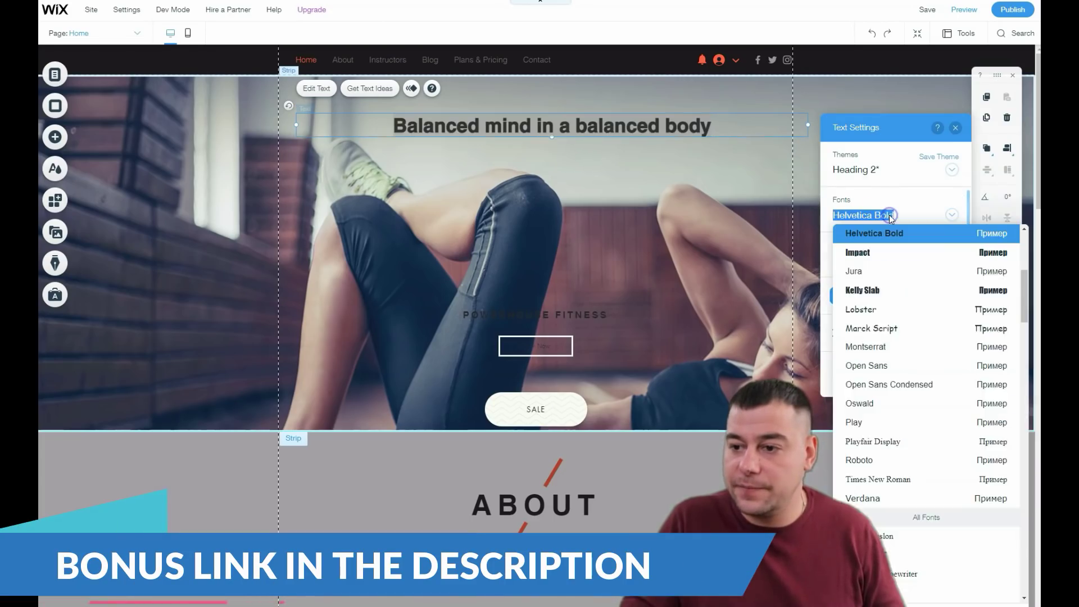
{"action": "left_click", "coordinate": [849, 310]}
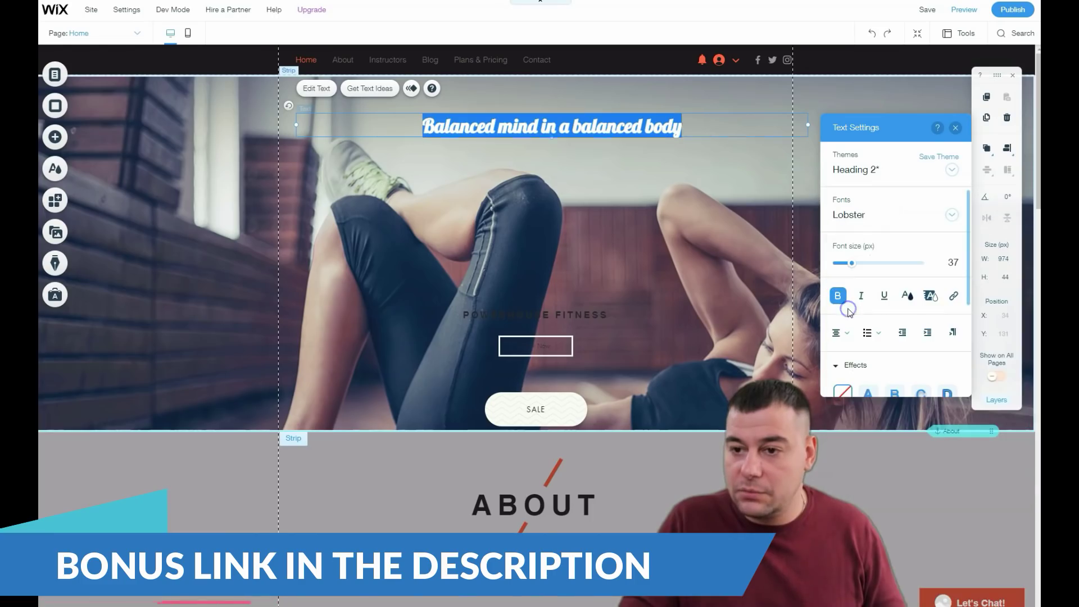
{"action": "left_click", "coordinate": [950, 215]}
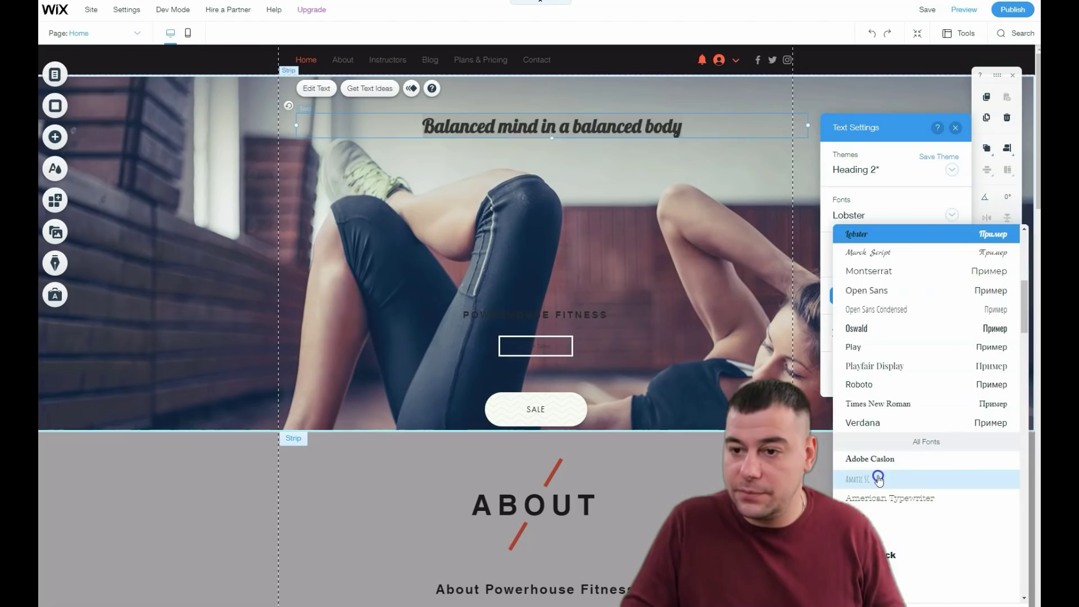
{"action": "left_click", "coordinate": [879, 479]}
{"action": "left_click", "coordinate": [652, 298]}
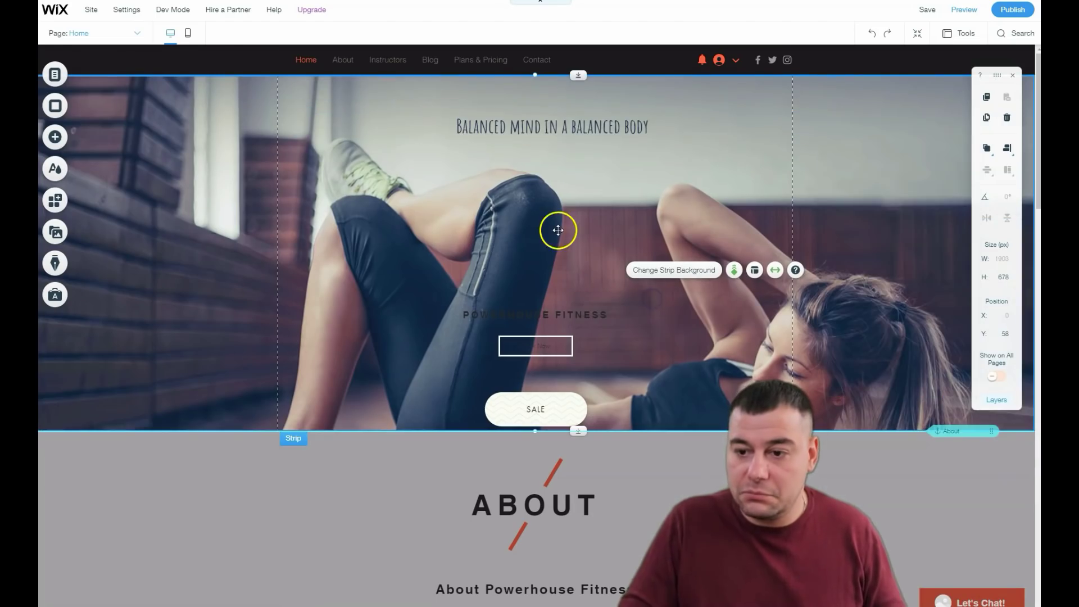
{"action": "left_click_drag", "start_coordinate": [547, 317], "coordinate": [557, 159]}
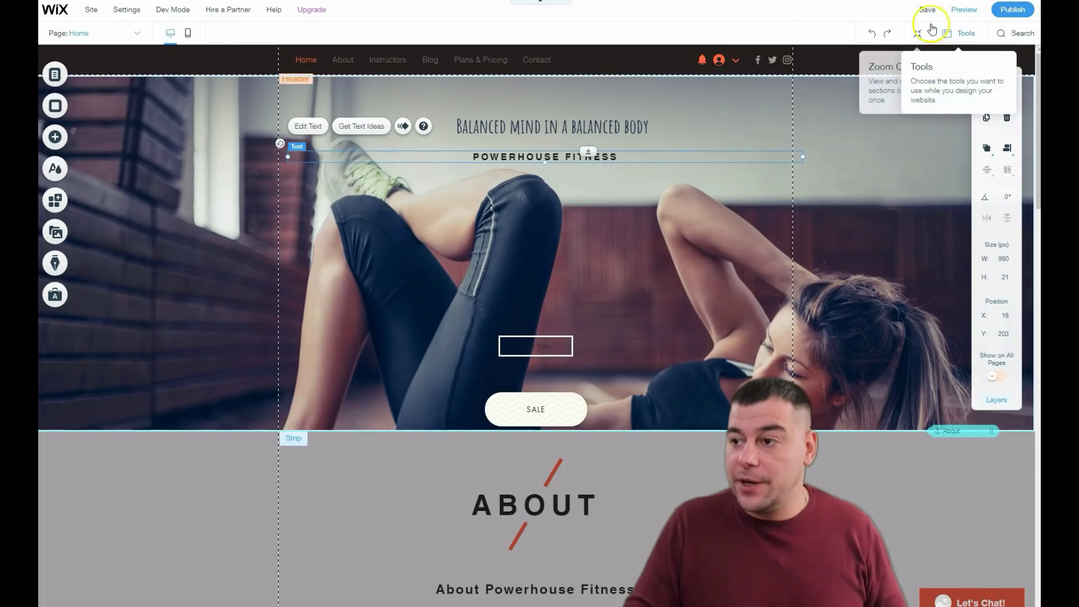
Step: Switch to Zoom Out mode and shift the Contact section down, leaving an empty space below the "Wake up and Workout." section
{"action": "left_click", "coordinate": [918, 32]}
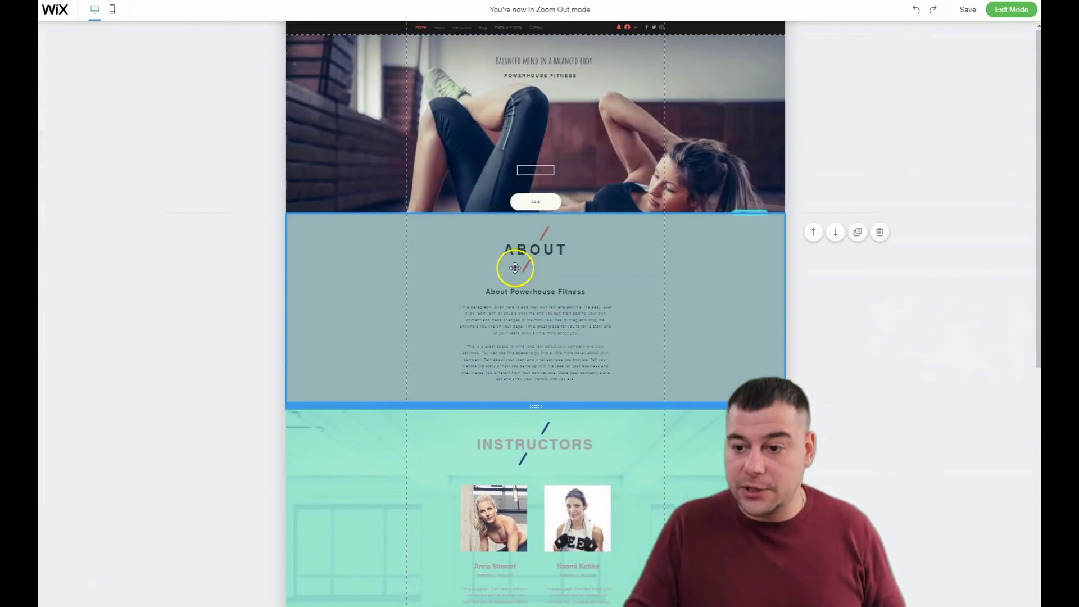
{"action": "scroll", "coordinate": [515, 268], "scroll_direction": "down", "scroll_amount": 4}
{"action": "scroll", "coordinate": [508, 398], "scroll_direction": "down", "scroll_amount": 3}
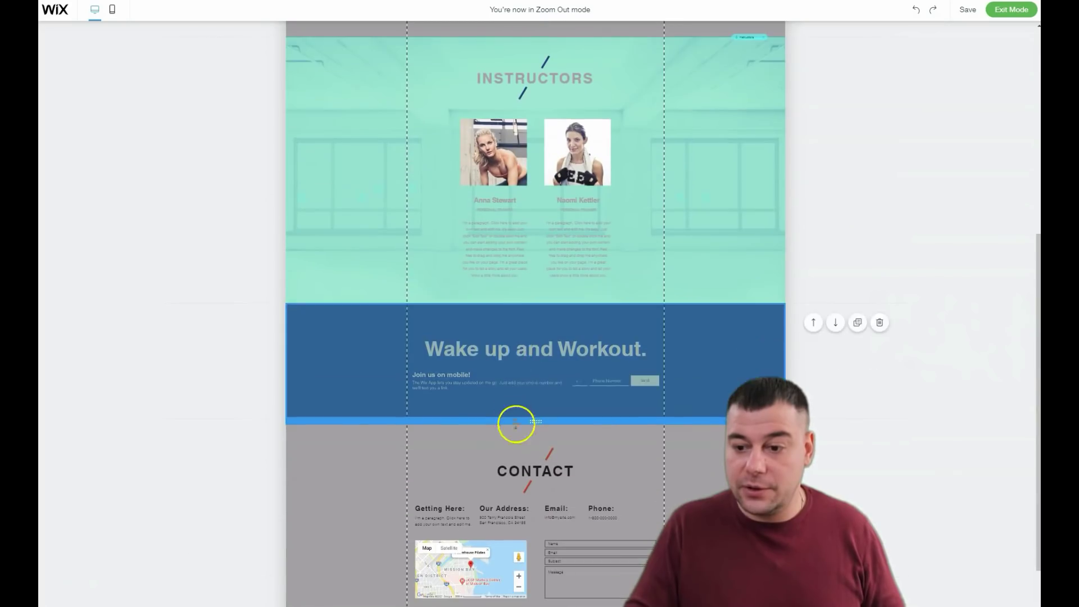
{"action": "scroll", "coordinate": [518, 373], "scroll_direction": "down", "scroll_amount": 2}
{"action": "left_click_drag", "start_coordinate": [536, 335], "coordinate": [546, 409]}
{"action": "mouse_move", "coordinate": [542, 240]}
{"action": "left_mouse_down"}
{"action": "mouse_move", "coordinate": [548, 270]}
{"action": "mouse_move", "coordinate": [549, 260]}
{"action": "left_mouse_up"}
{"action": "left_click", "coordinate": [530, 366]}
{"action": "left_click_drag", "start_coordinate": [531, 366], "coordinate": [528, 427]}
{"action": "left_click", "coordinate": [550, 340]}
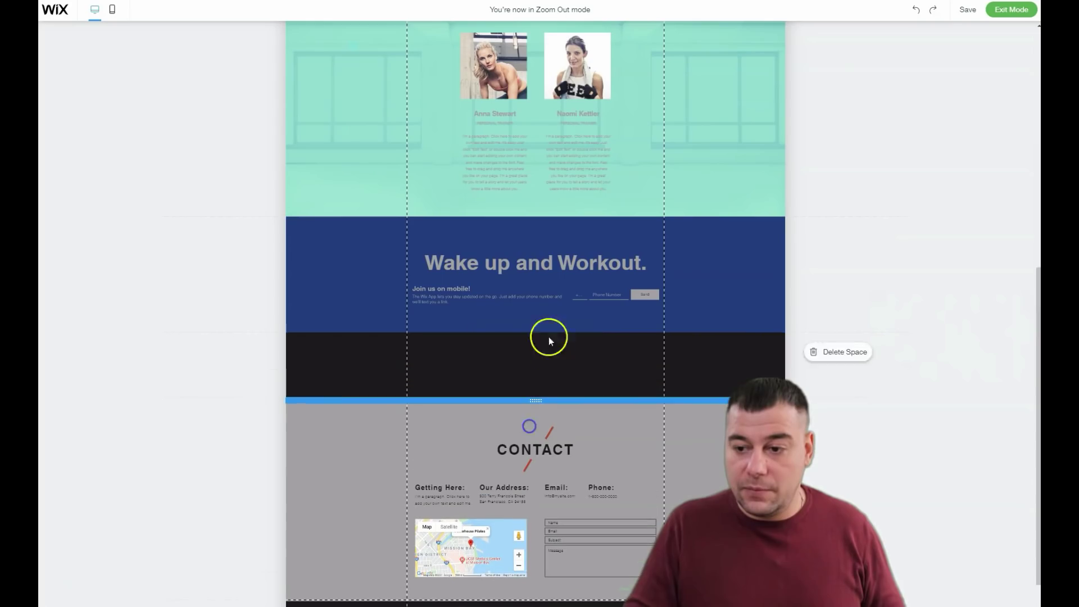
{"action": "left_click_drag", "start_coordinate": [540, 284], "coordinate": [569, 318]}
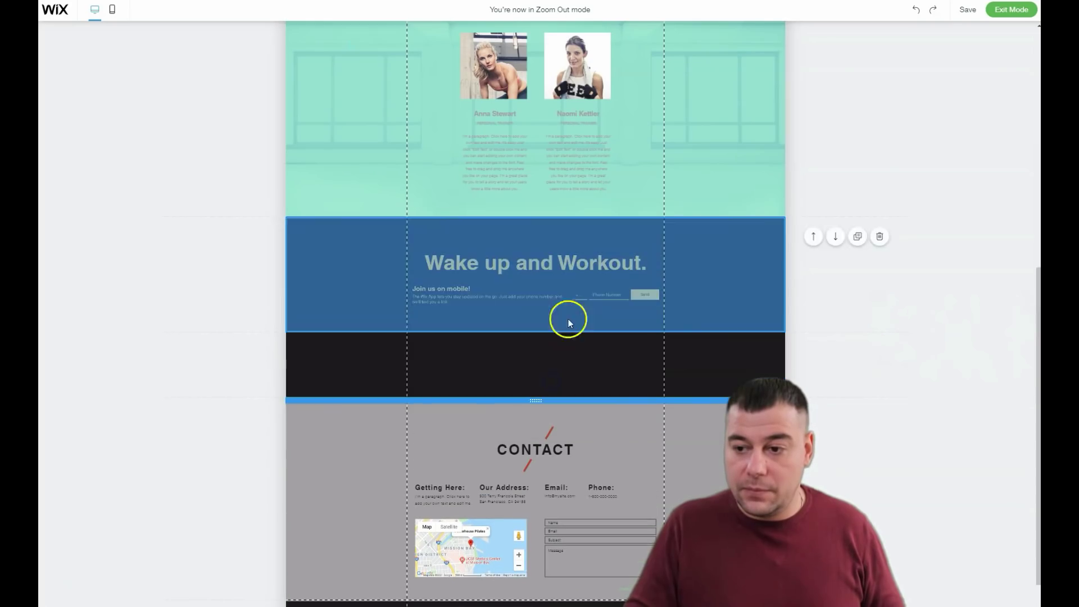
Step: Move the "Wake up and Workout." section above Instructors, move Instructors back above it, and exit Zoom Out mode
{"action": "left_click", "coordinate": [814, 238]}
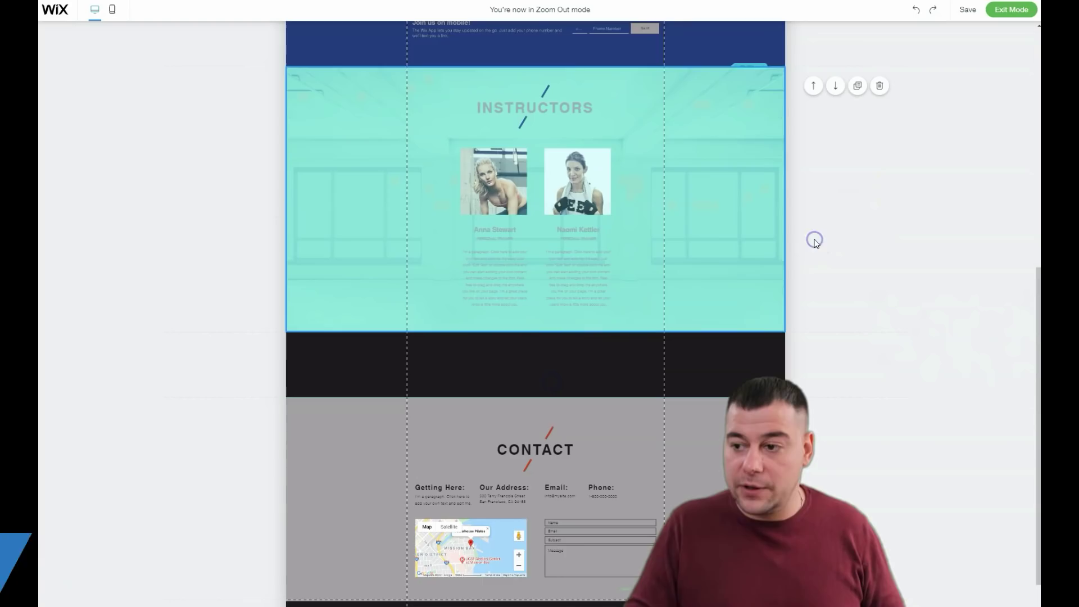
{"action": "left_click", "coordinate": [813, 86]}
{"action": "scroll", "coordinate": [539, 234], "scroll_direction": "up", "scroll_amount": 6}
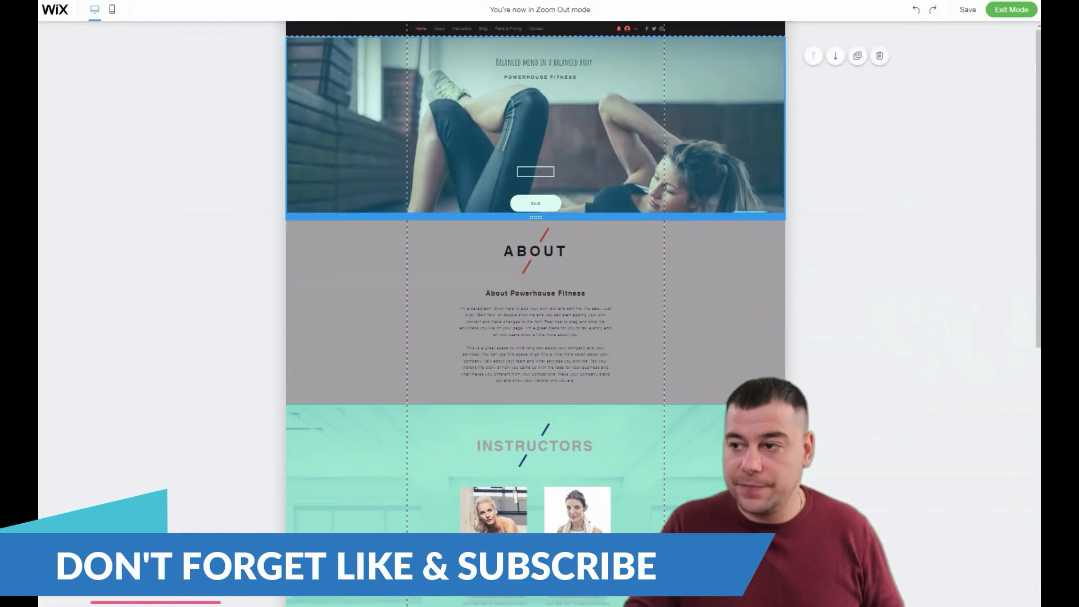
{"action": "left_click", "coordinate": [1012, 9]}
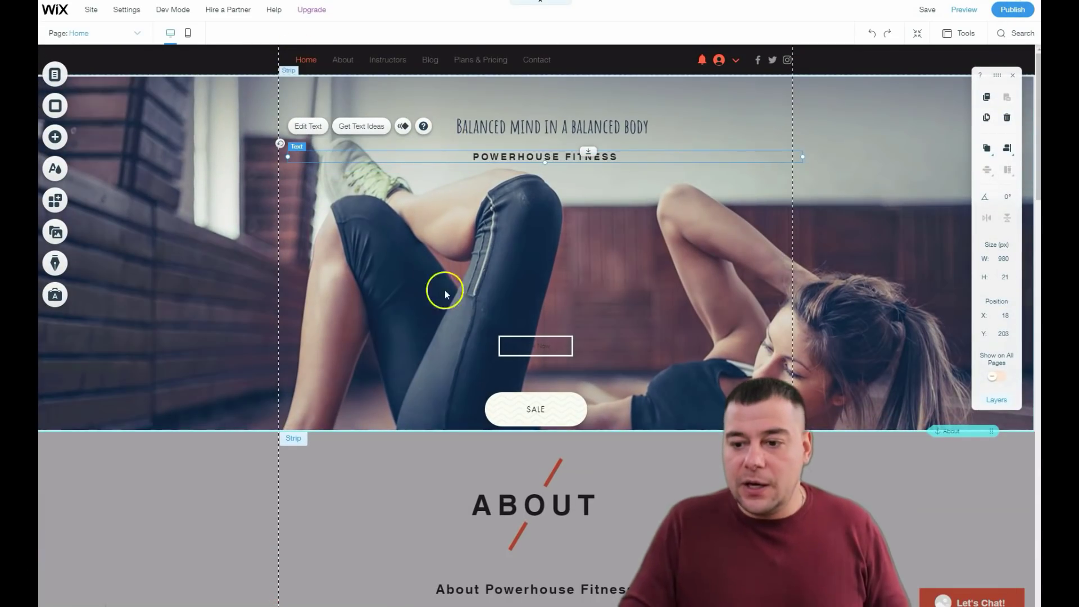
Step: Open the image library for the hero strip's background and search Media from Wix for "sport"
{"action": "left_click", "coordinate": [193, 214]}
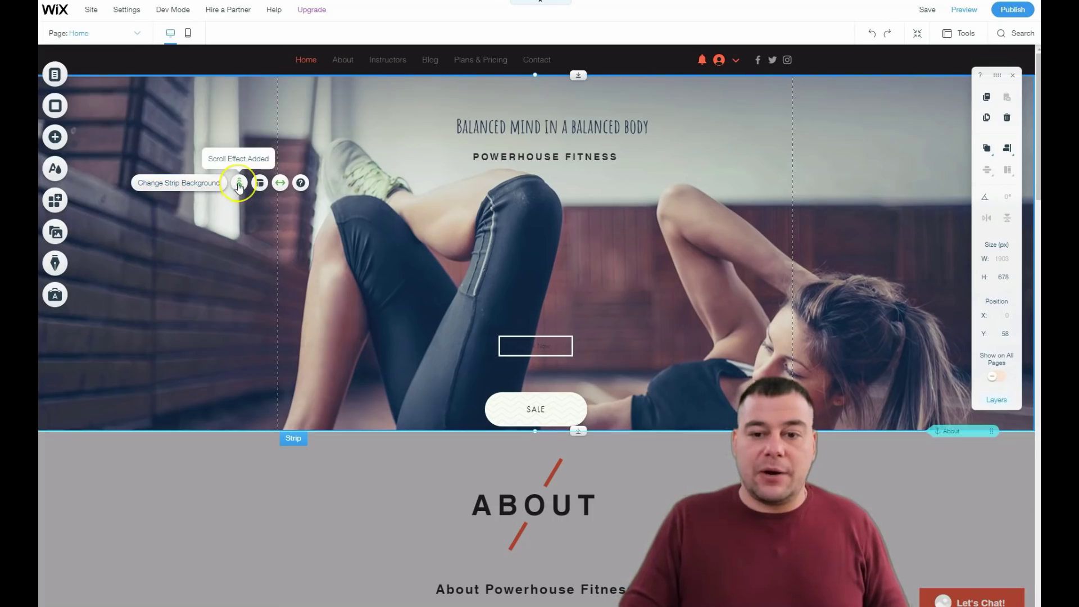
{"action": "left_click", "coordinate": [259, 184]}
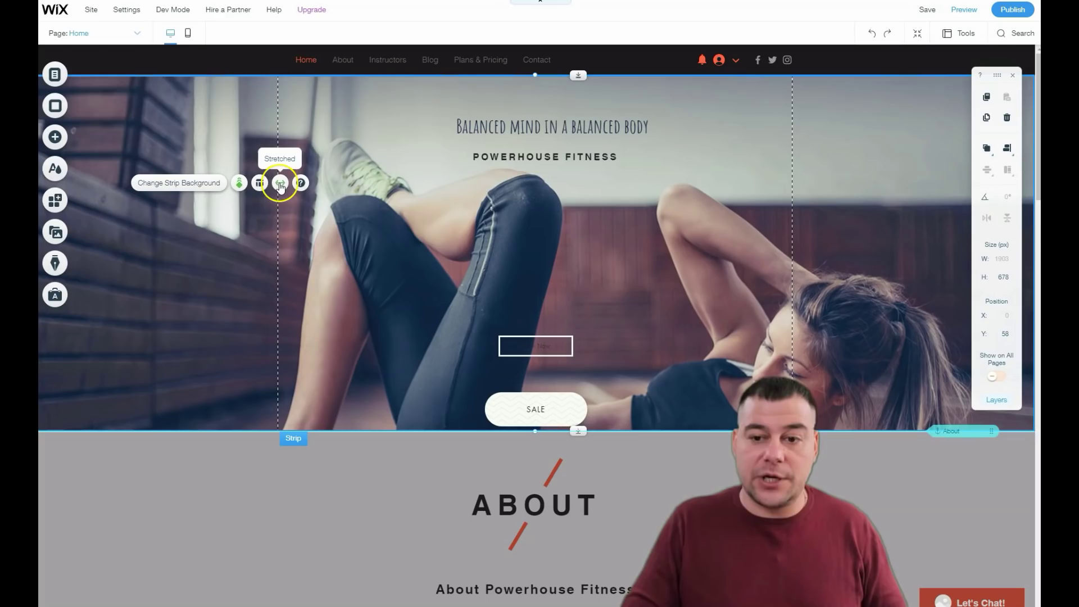
{"action": "left_click", "coordinate": [183, 183]}
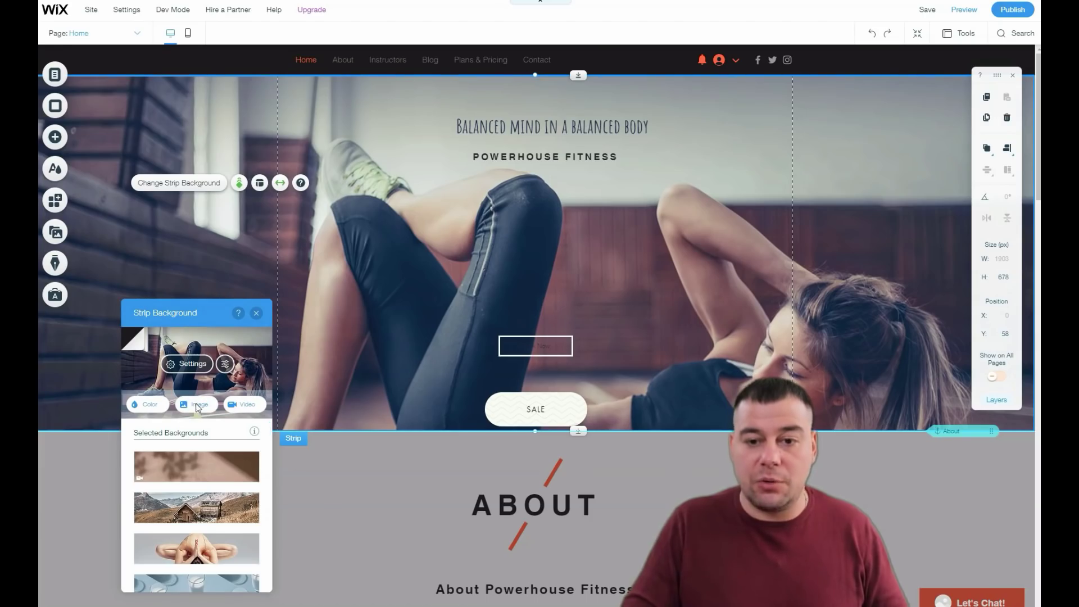
{"action": "left_click", "coordinate": [197, 406]}
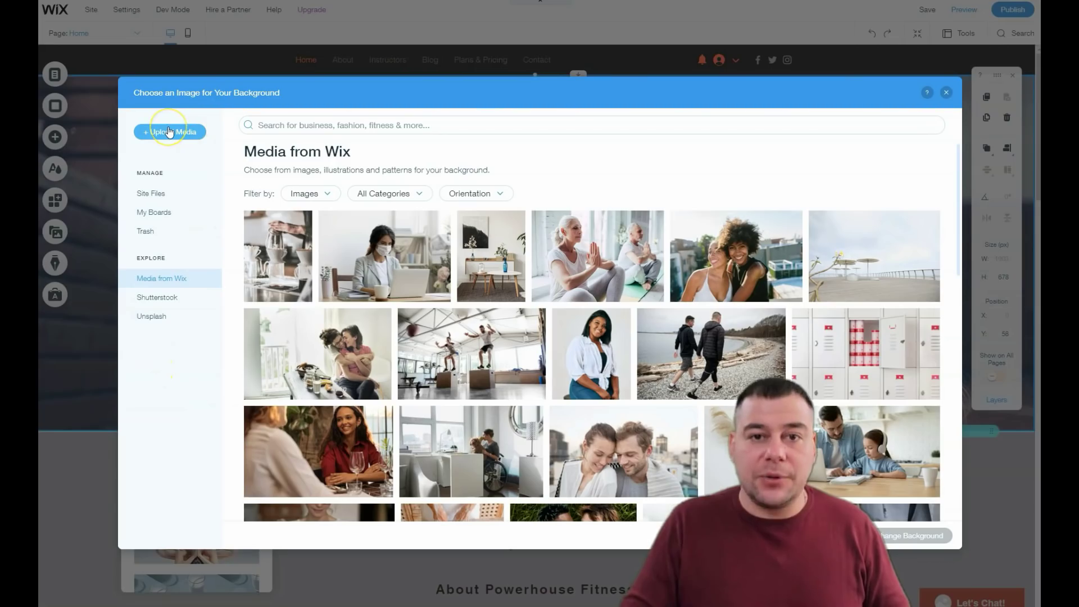
{"action": "left_click", "coordinate": [163, 278]}
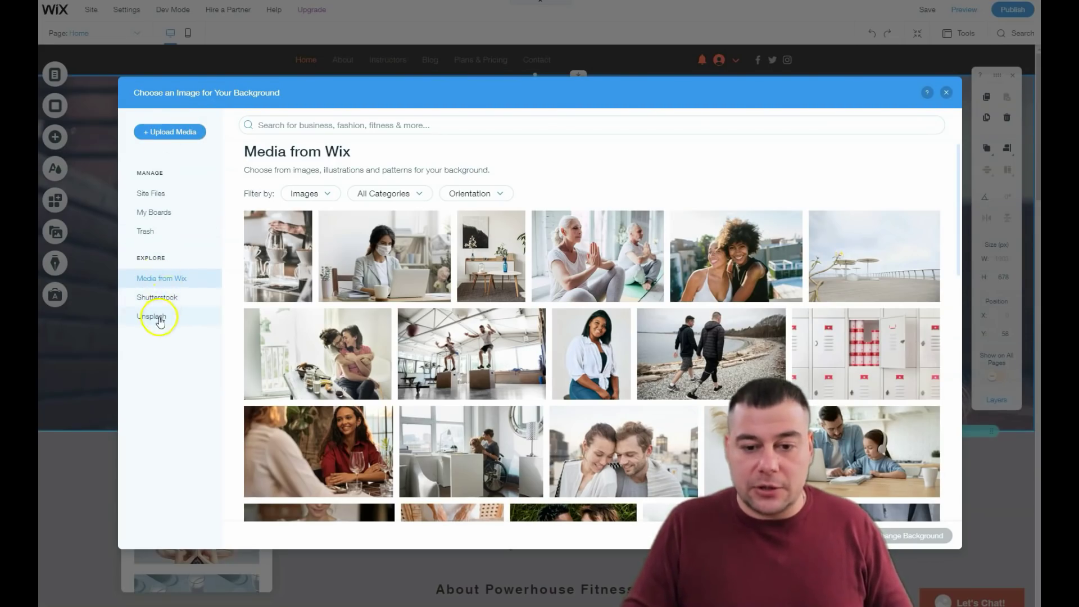
{"action": "scroll", "coordinate": [503, 308], "scroll_direction": "down", "scroll_amount": 5}
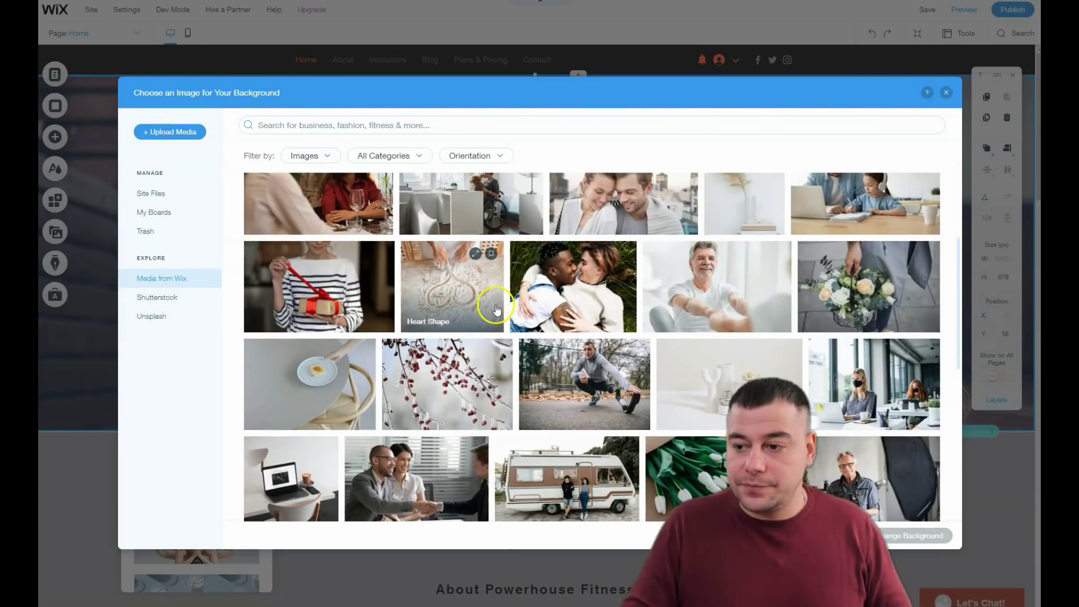
{"action": "scroll", "coordinate": [481, 301], "scroll_direction": "up", "scroll_amount": 5}
{"action": "left_click", "coordinate": [304, 128]}
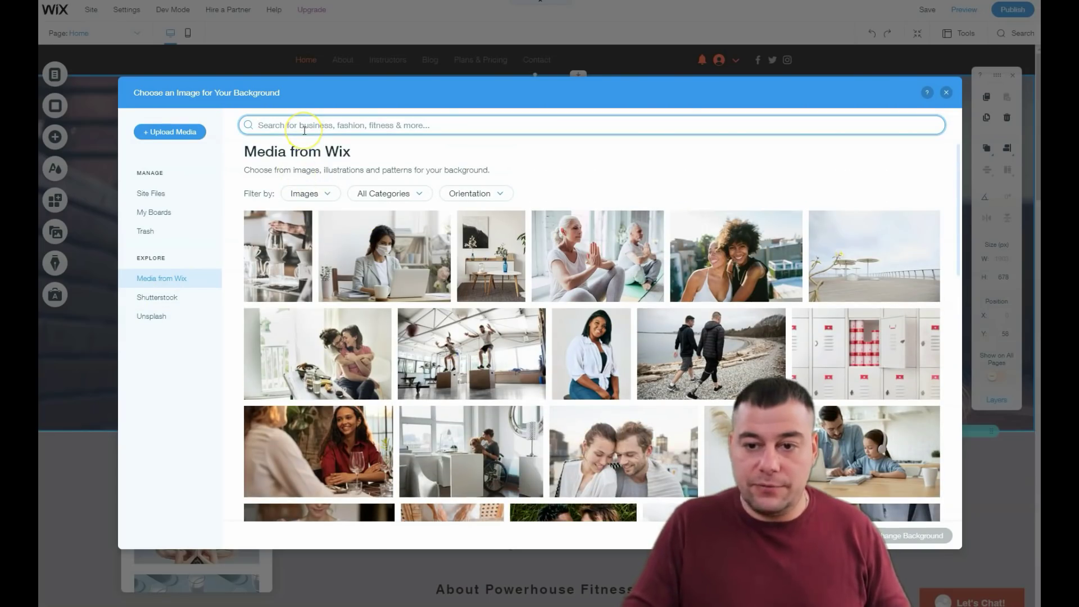
{"action": "type", "text": "sport"}
{"action": "key", "text": "Return"}
Step: Set the Sport Apparel image of the stretching woman from the search results as the hero strip's background
{"action": "left_click", "coordinate": [354, 168]}
{"action": "scroll", "coordinate": [691, 308], "scroll_direction": "down", "scroll_amount": 3}
{"action": "scroll", "coordinate": [405, 292], "scroll_direction": "down", "scroll_amount": 3}
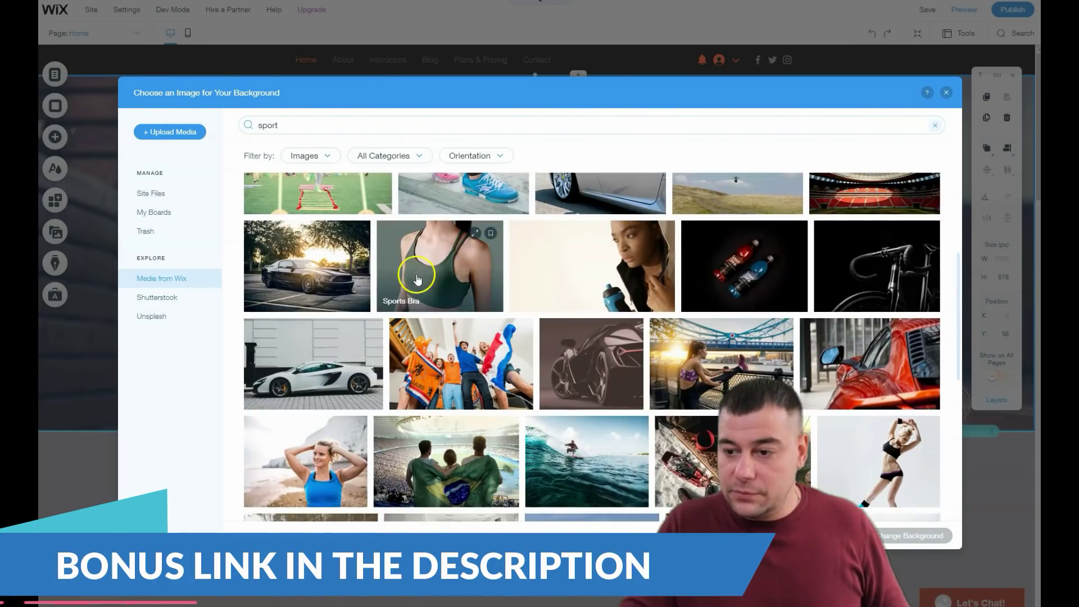
{"action": "scroll", "coordinate": [464, 265], "scroll_direction": "down", "scroll_amount": 1}
{"action": "scroll", "coordinate": [465, 264], "scroll_direction": "down", "scroll_amount": 2}
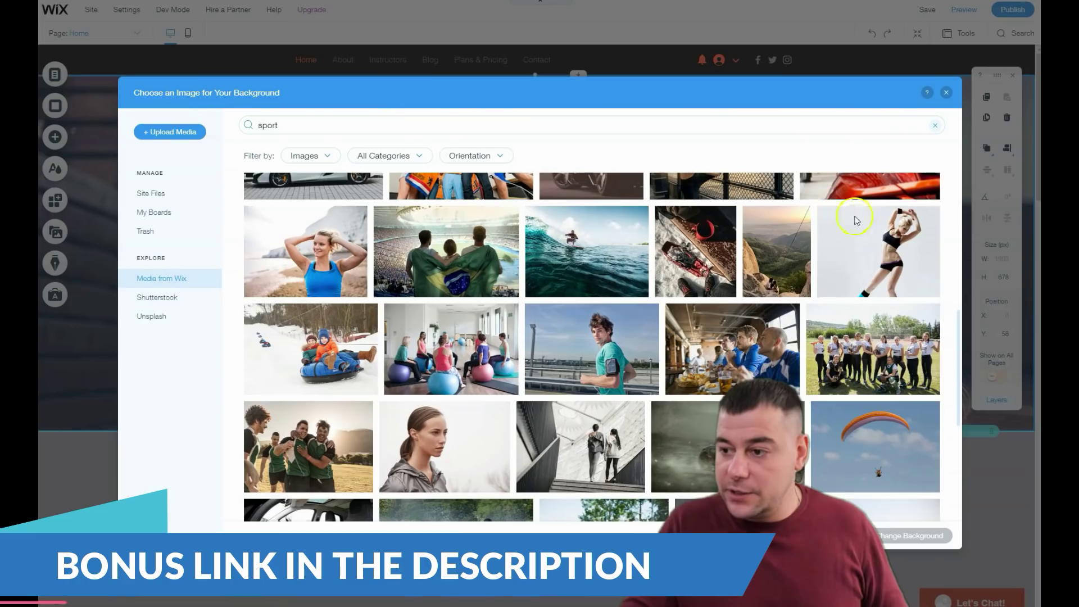
{"action": "left_click", "coordinate": [869, 249]}
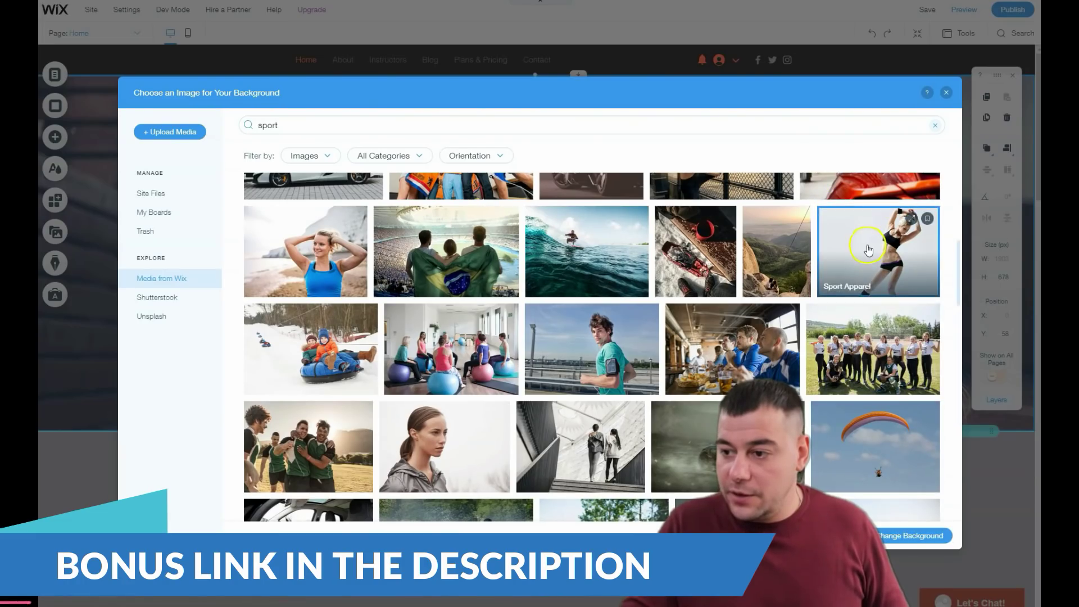
{"action": "left_click", "coordinate": [897, 535]}
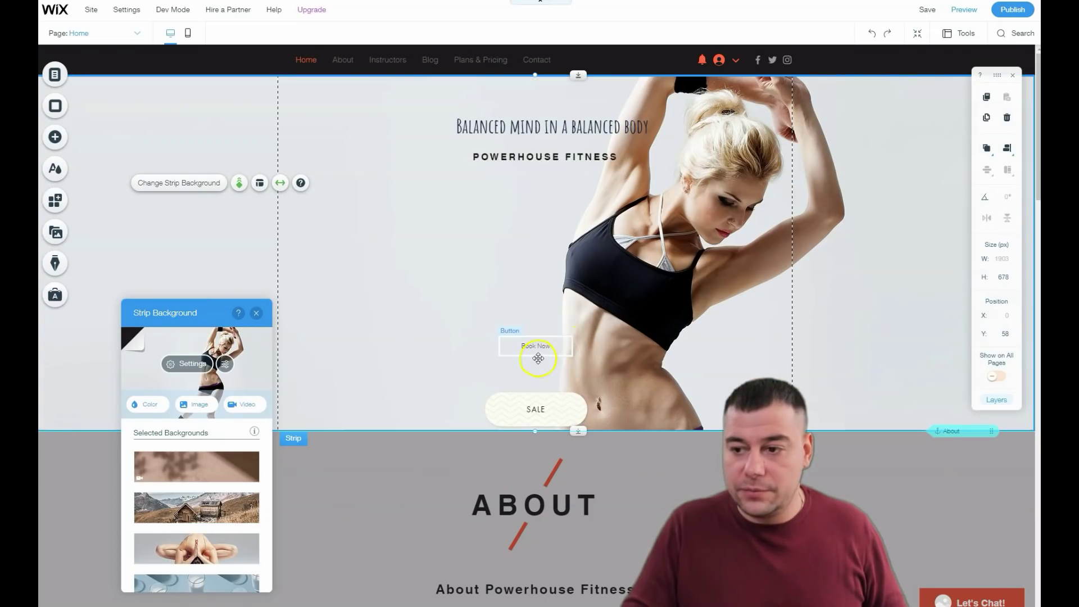
Step: Try the left and right content alignments in the hero strip's layout and return the content to Center
{"action": "scroll", "coordinate": [545, 433], "scroll_direction": "down", "scroll_amount": 4}
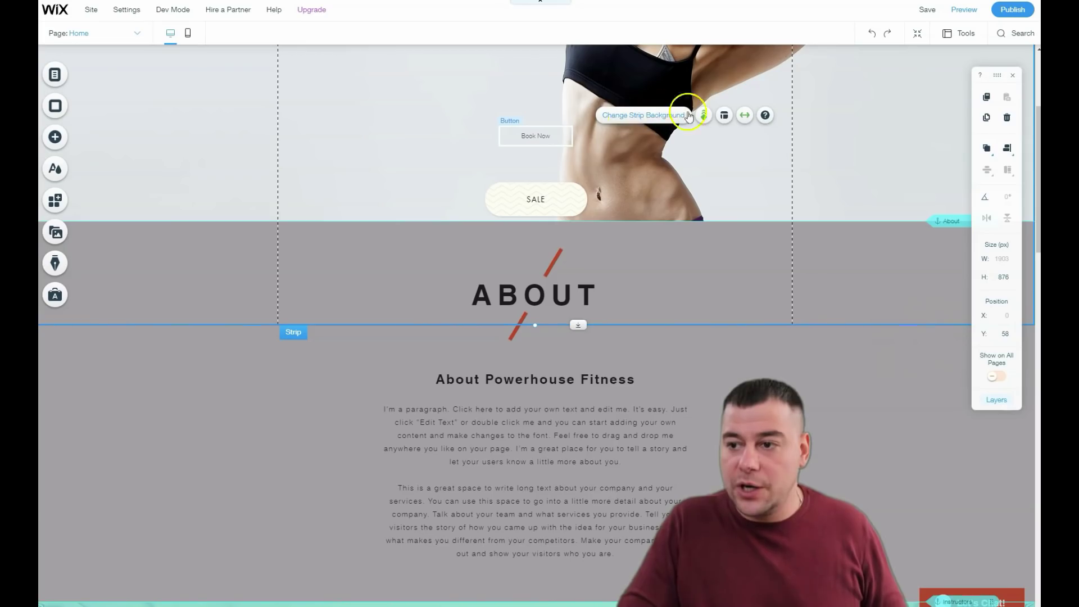
{"action": "left_click", "coordinate": [725, 115]}
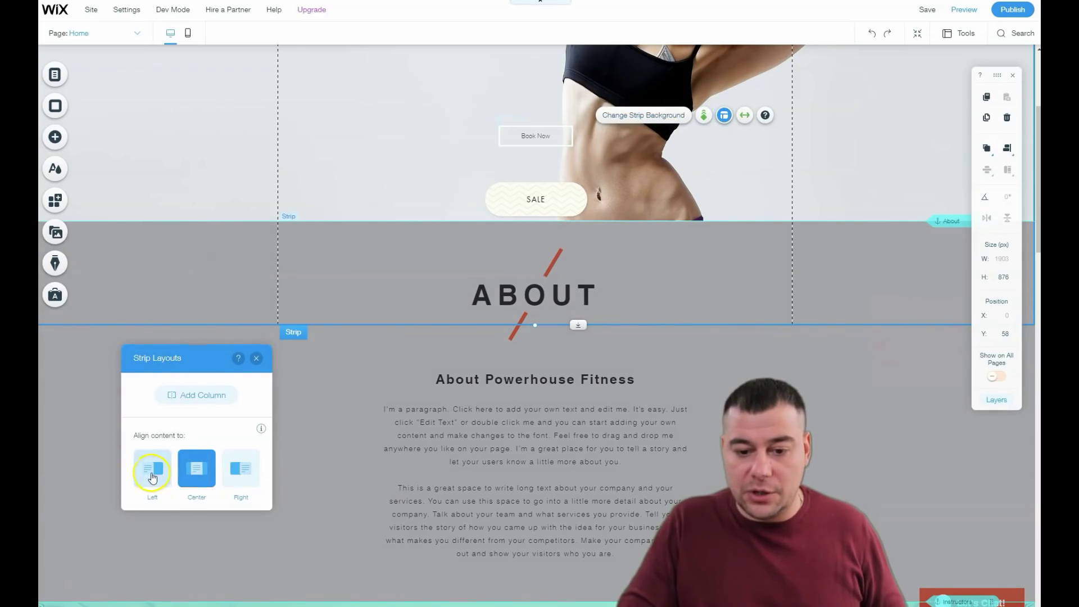
{"action": "left_click", "coordinate": [152, 477]}
{"action": "left_click", "coordinate": [190, 469]}
{"action": "left_click", "coordinate": [240, 469]}
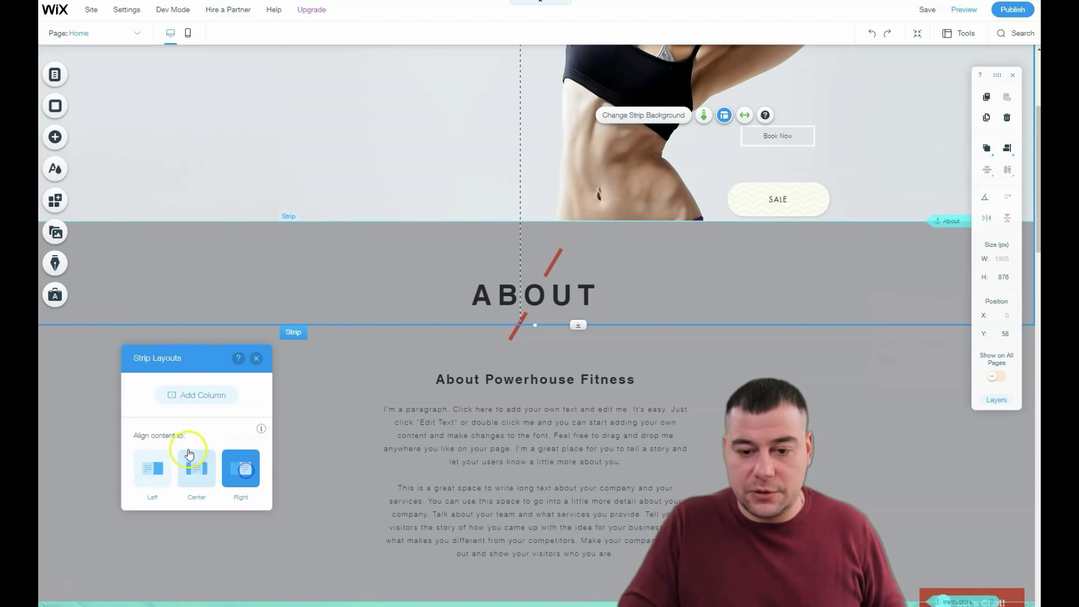
{"action": "left_click", "coordinate": [196, 469]}
{"action": "left_click", "coordinate": [257, 359]}
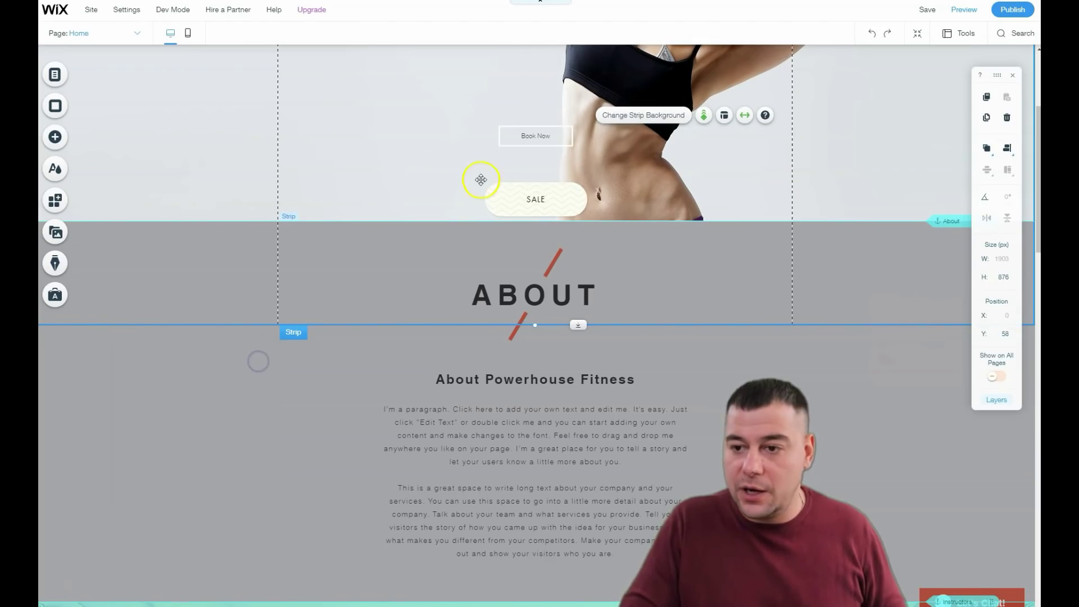
{"action": "scroll", "coordinate": [479, 178], "scroll_direction": "up", "scroll_amount": 4}
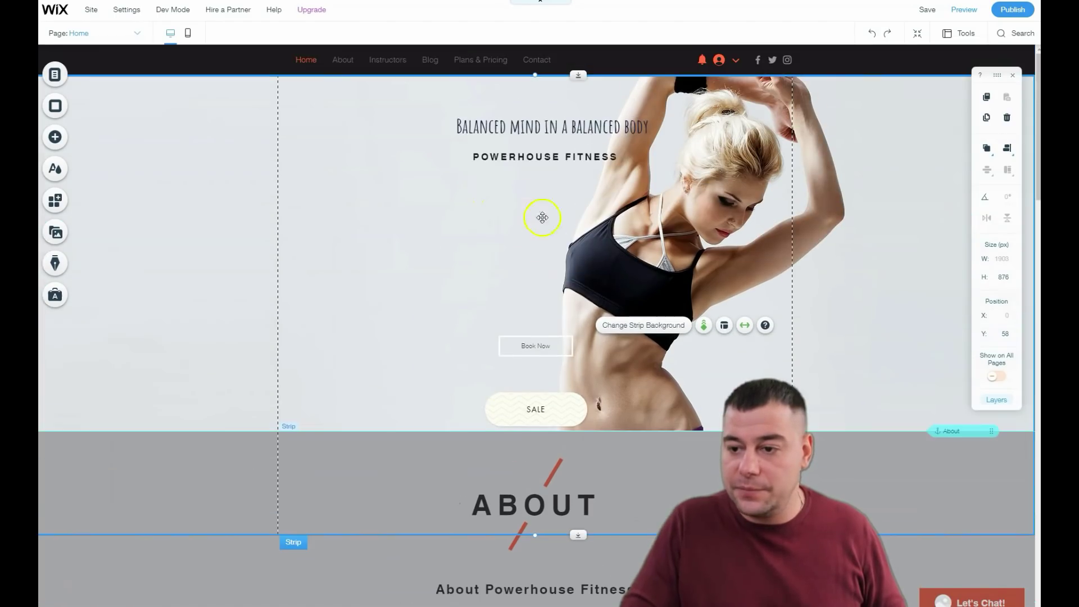
Step: Try lower opacities for the hero background image and the color behind it, and restore both to 100%
{"action": "left_click", "coordinate": [640, 329]}
{"action": "scroll", "coordinate": [205, 466], "scroll_direction": "down", "scroll_amount": 4}
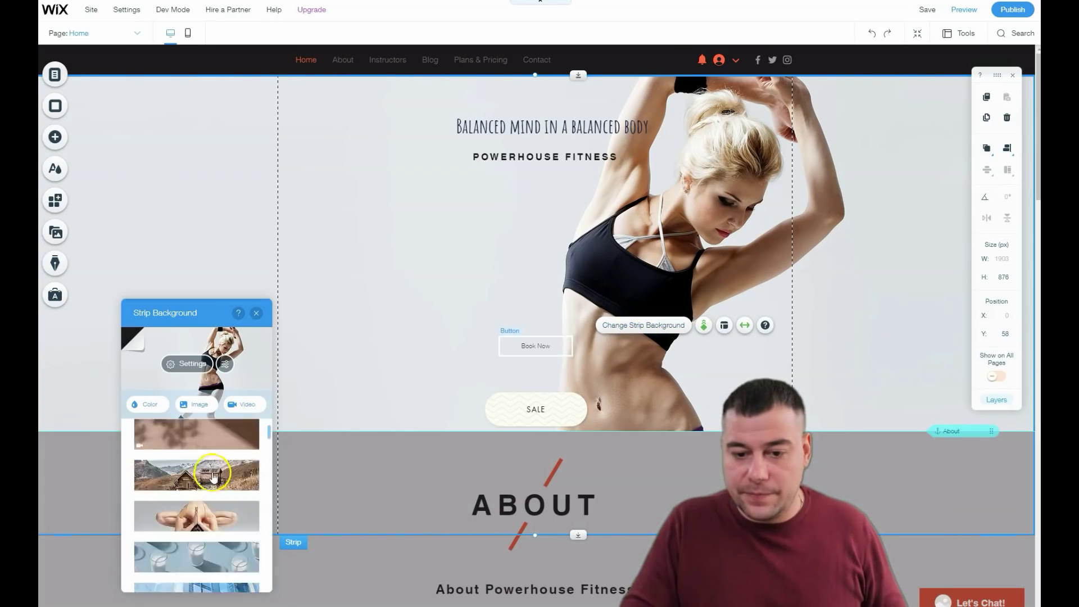
{"action": "left_click", "coordinate": [188, 364]}
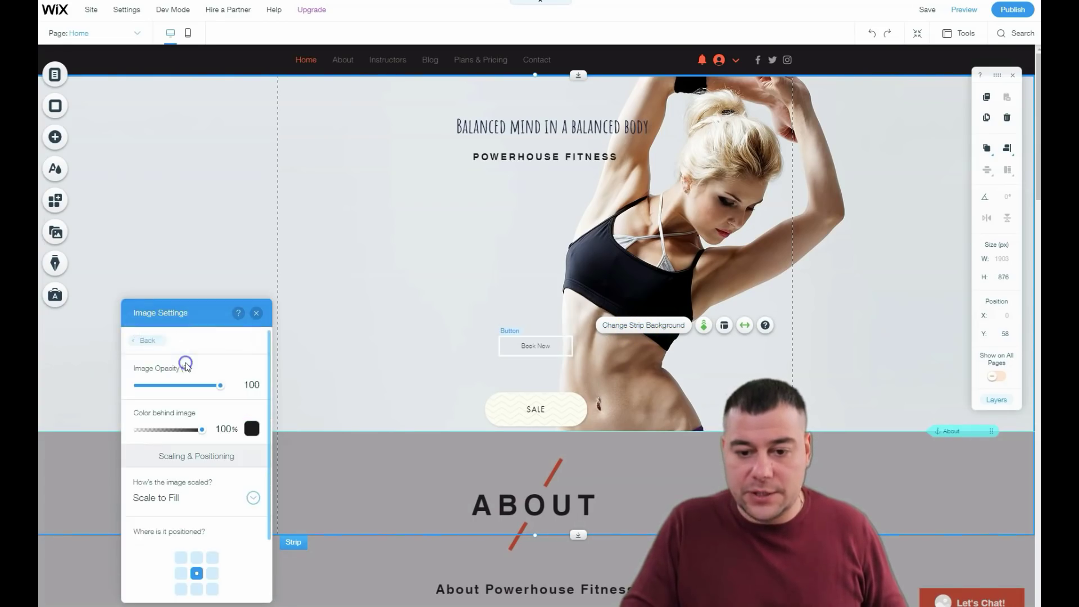
{"action": "left_click_drag", "start_coordinate": [200, 431], "coordinate": [164, 431]}
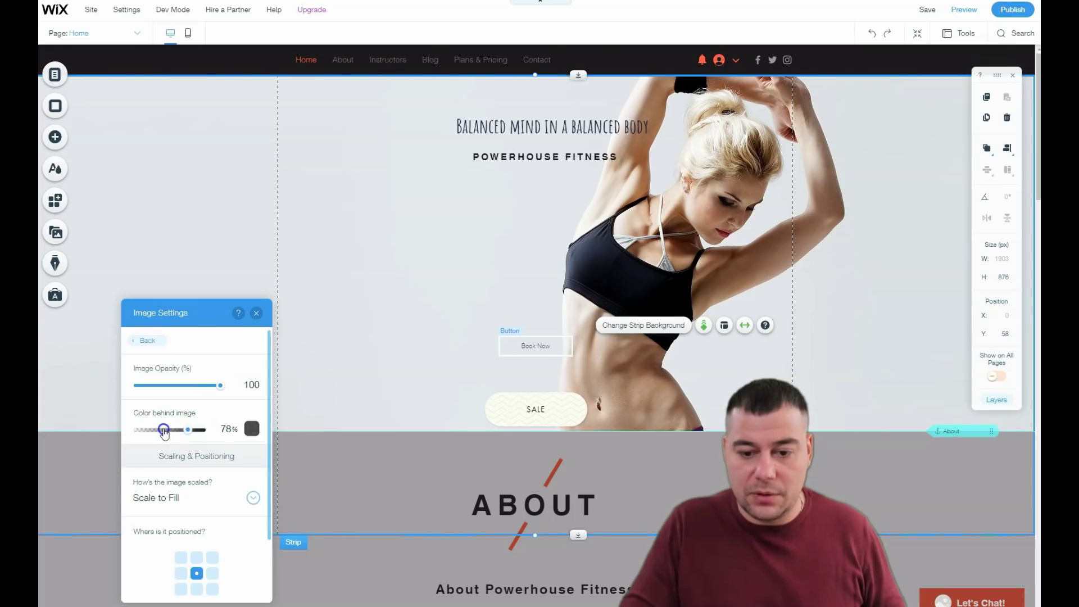
{"action": "left_click_drag", "start_coordinate": [220, 385], "coordinate": [174, 388]}
{"action": "left_click", "coordinate": [195, 430]}
{"action": "left_click_drag", "start_coordinate": [187, 432], "coordinate": [210, 431]}
{"action": "left_click_drag", "start_coordinate": [171, 385], "coordinate": [234, 387]}
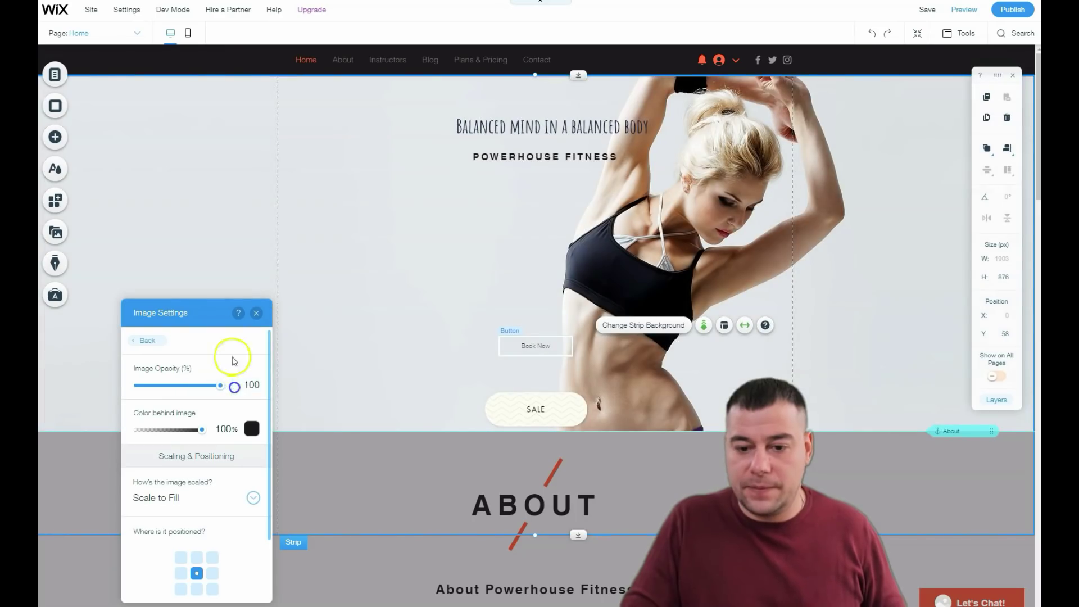
Step: Review the hero background's positioning and scaling options, keep Scale to Fill, and close the image settings
{"action": "left_click", "coordinate": [197, 574]}
{"action": "left_click", "coordinate": [181, 576]}
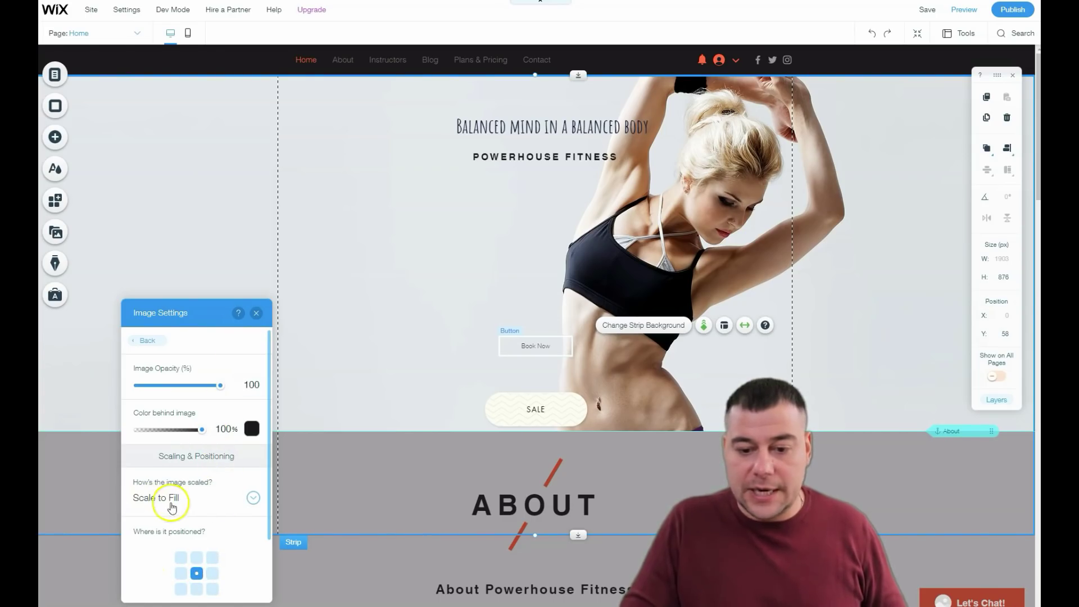
{"action": "left_click", "coordinate": [251, 499]}
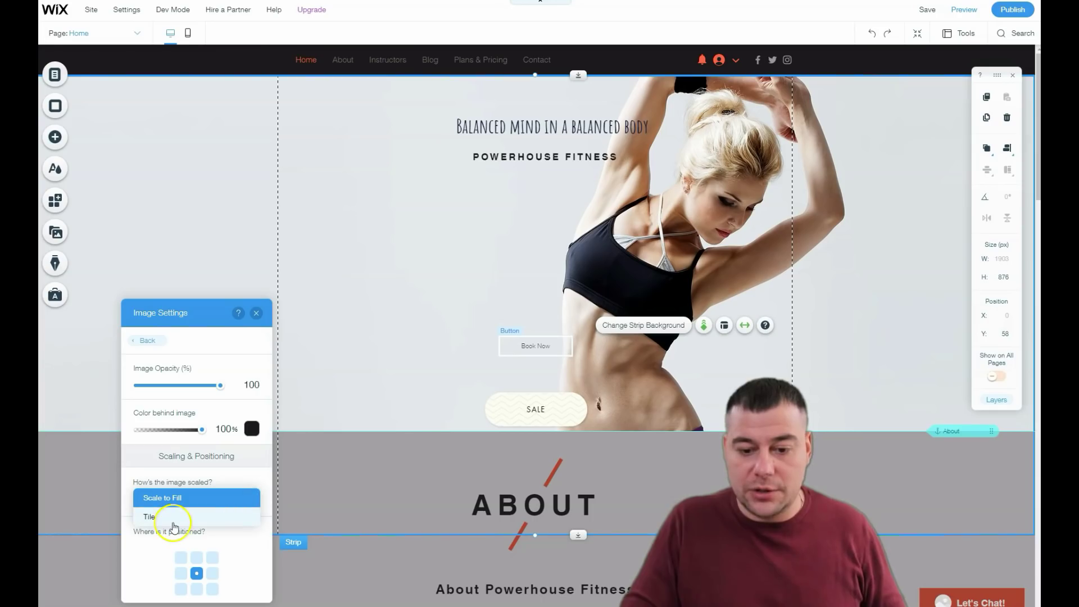
{"action": "left_click", "coordinate": [201, 500]}
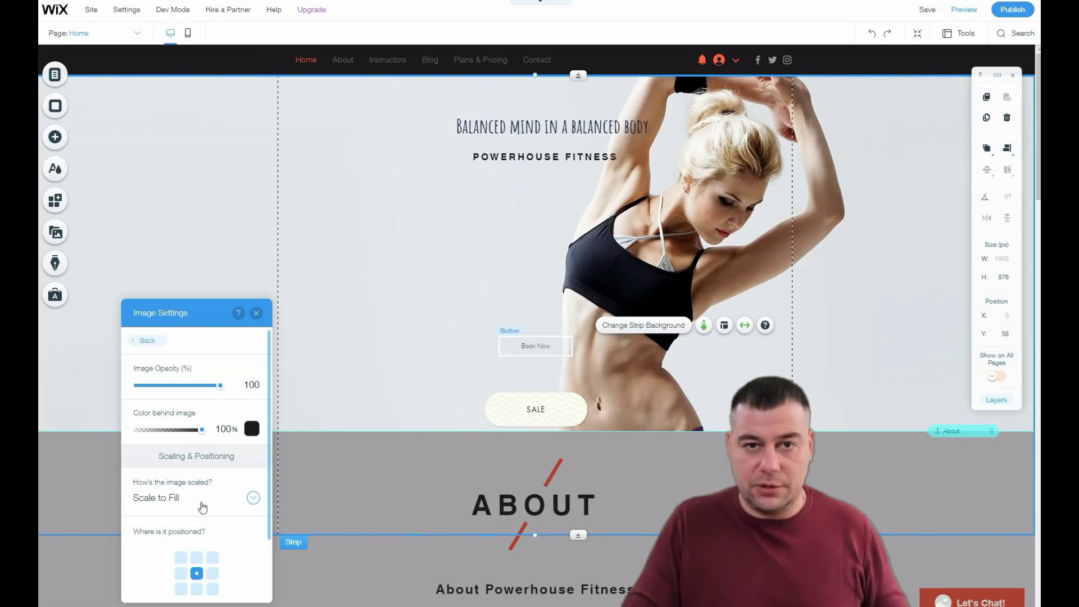
{"action": "left_click", "coordinate": [224, 457]}
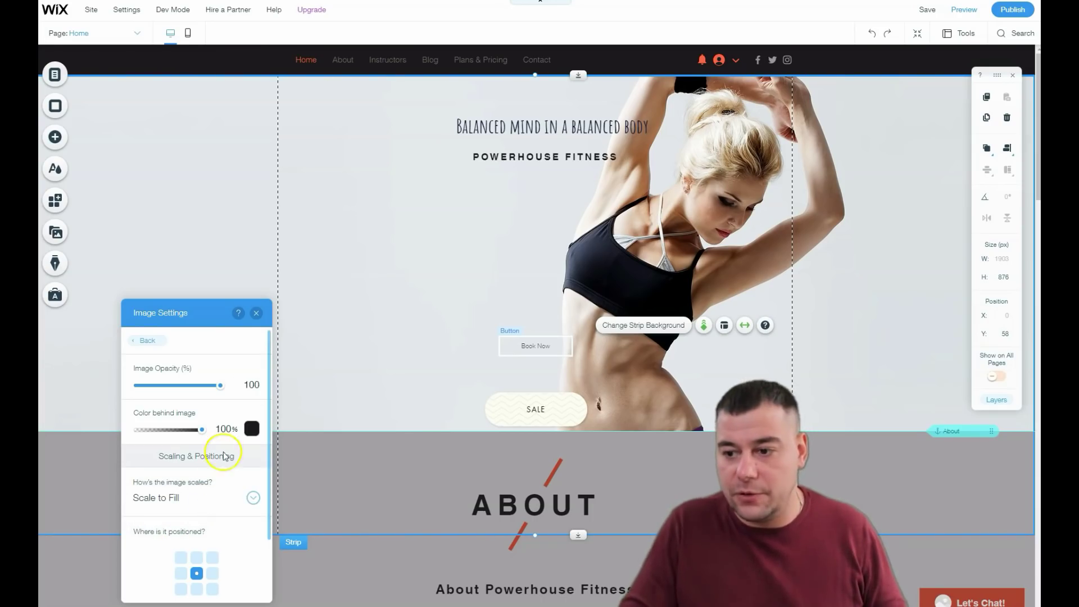
{"action": "left_click", "coordinate": [257, 314]}
Step: Select the About strip, view its scroll effect options, and close them without applying an effect
{"action": "scroll", "coordinate": [495, 216], "scroll_direction": "down", "scroll_amount": 4}
{"action": "scroll", "coordinate": [495, 215], "scroll_direction": "down", "scroll_amount": 4}
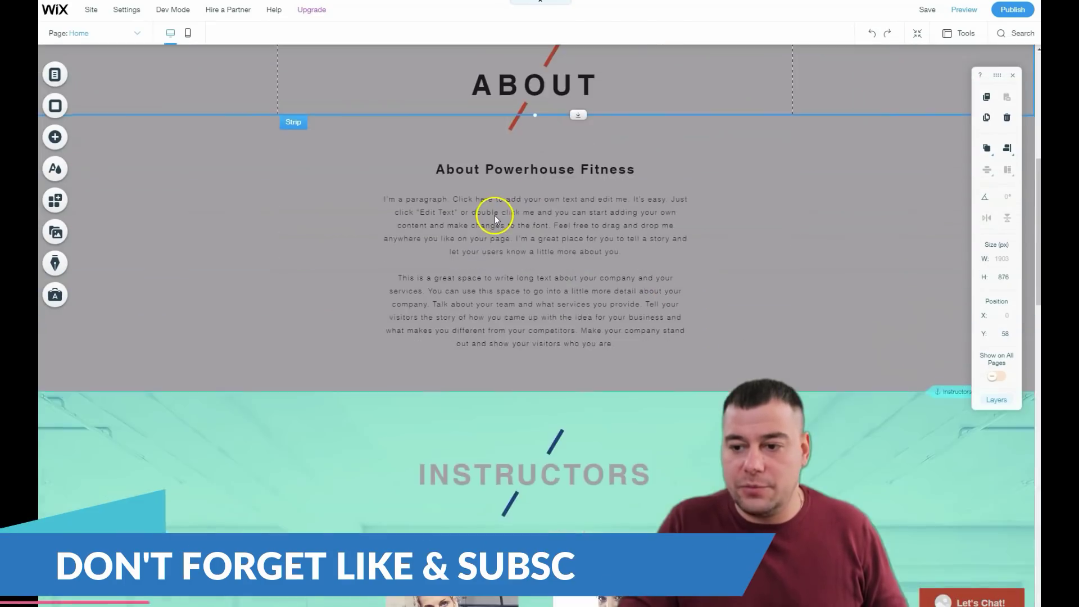
{"action": "scroll", "coordinate": [495, 216], "scroll_direction": "up", "scroll_amount": 4}
{"action": "scroll", "coordinate": [415, 200], "scroll_direction": "up", "scroll_amount": 4}
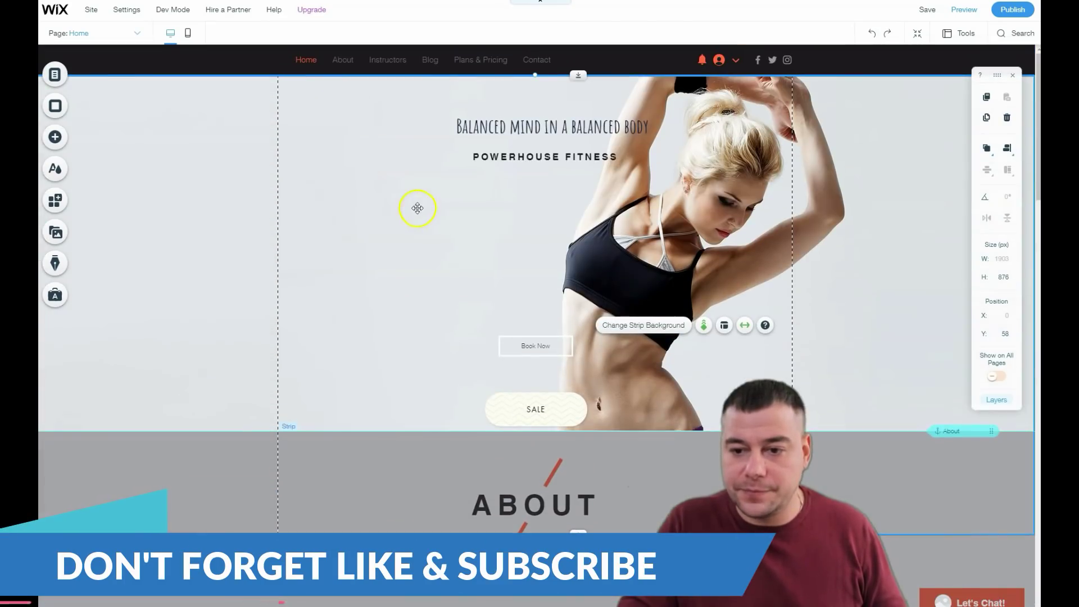
{"action": "left_click", "coordinate": [414, 475]}
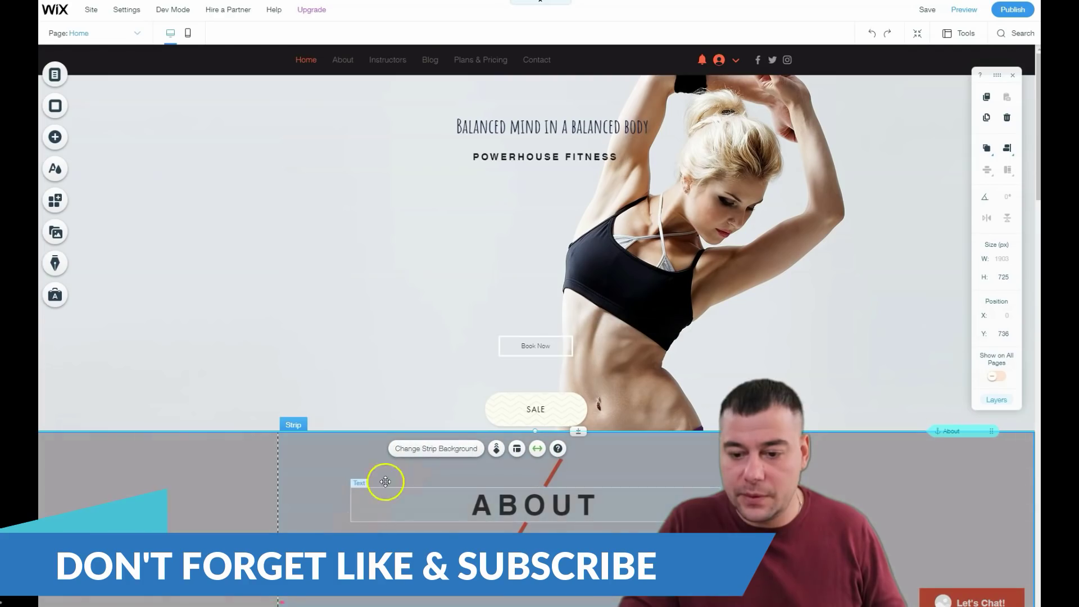
{"action": "scroll", "coordinate": [544, 518], "scroll_direction": "down", "scroll_amount": 7}
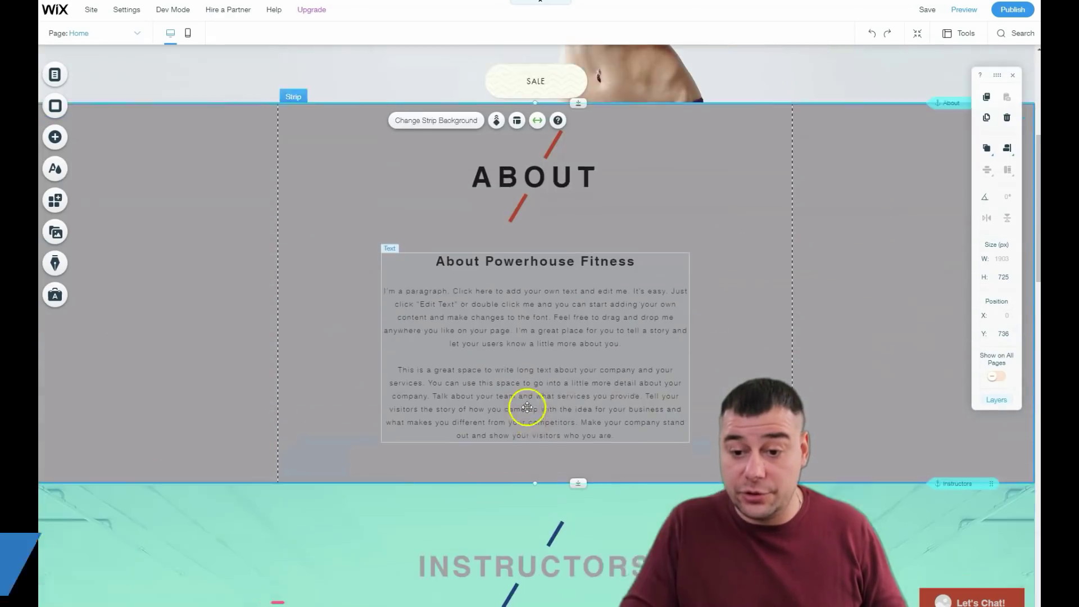
{"action": "scroll", "coordinate": [529, 383], "scroll_direction": "up", "scroll_amount": 3}
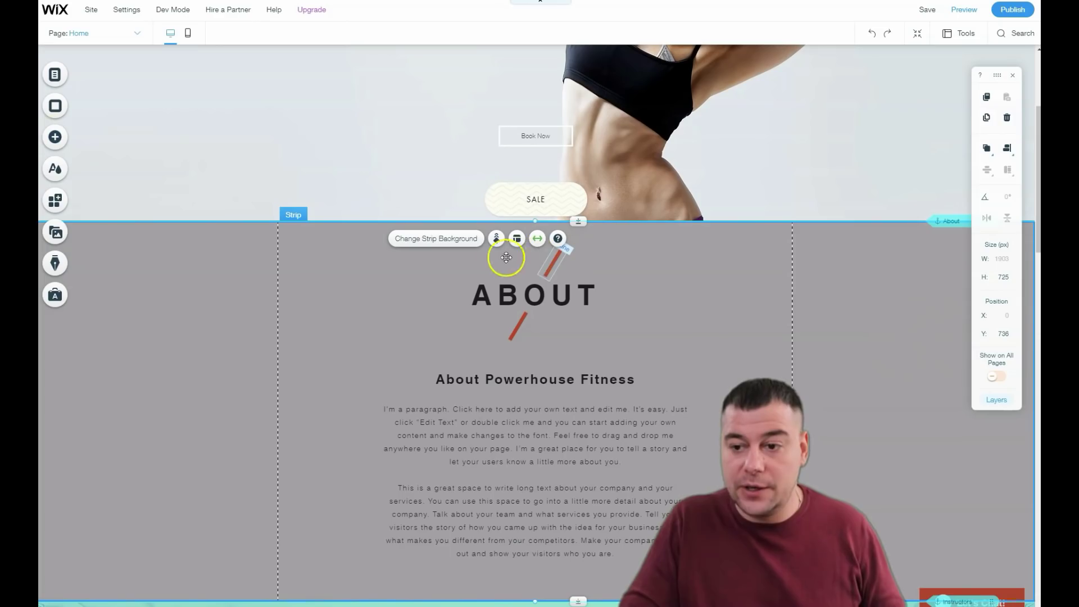
{"action": "left_click", "coordinate": [497, 239]}
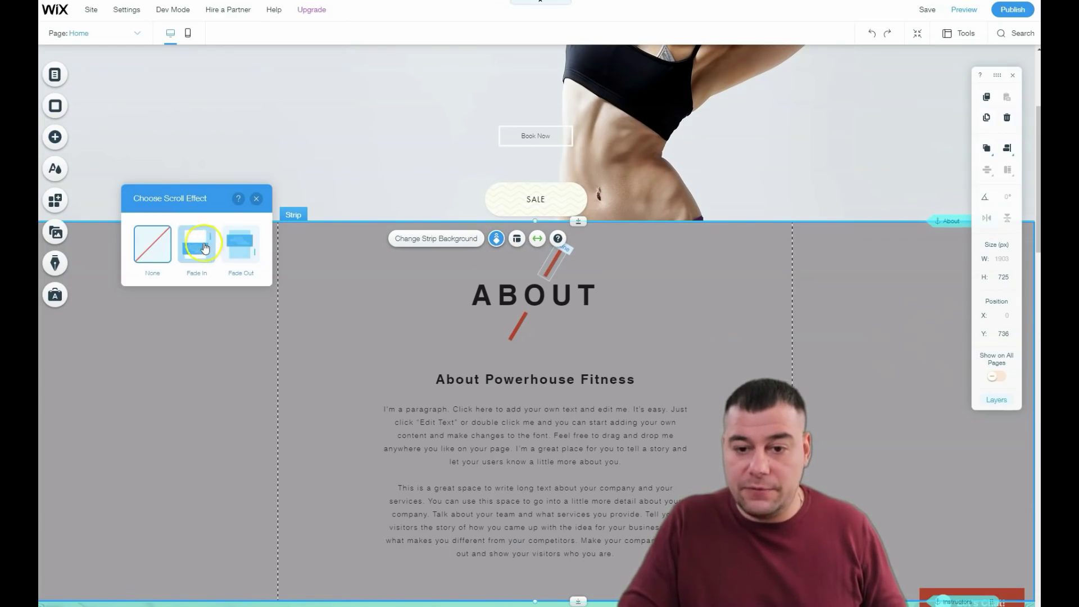
{"action": "left_click", "coordinate": [256, 198]}
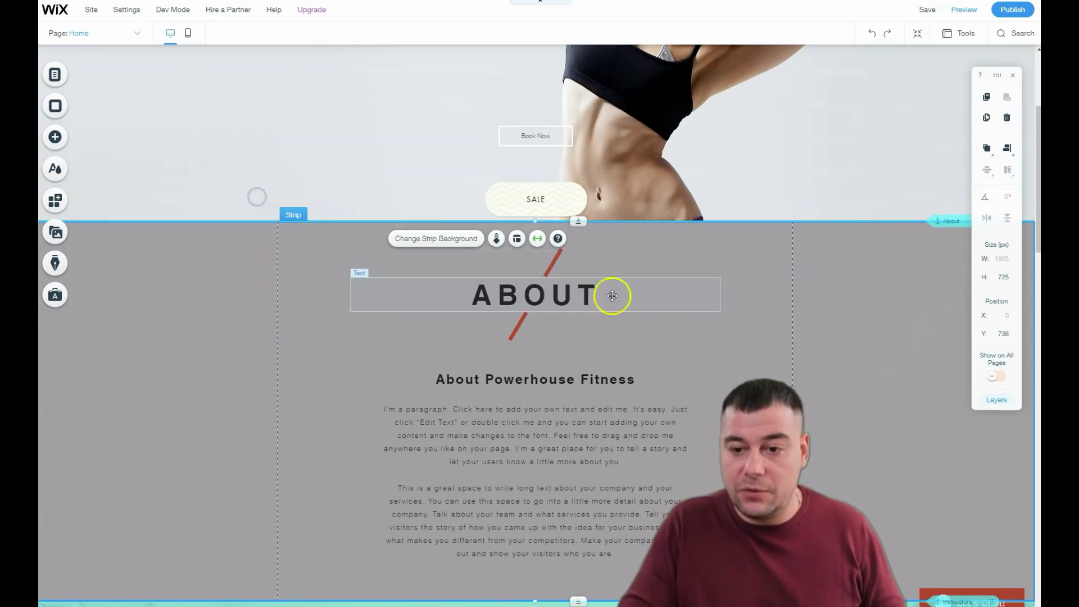
{"action": "scroll", "coordinate": [356, 251], "scroll_direction": "down", "scroll_amount": 4}
{"action": "scroll", "coordinate": [258, 262], "scroll_direction": "up", "scroll_amount": 3}
Step: Set the About strip's background color to the light gray site color #D2CDD2
{"action": "left_click", "coordinate": [195, 266]}
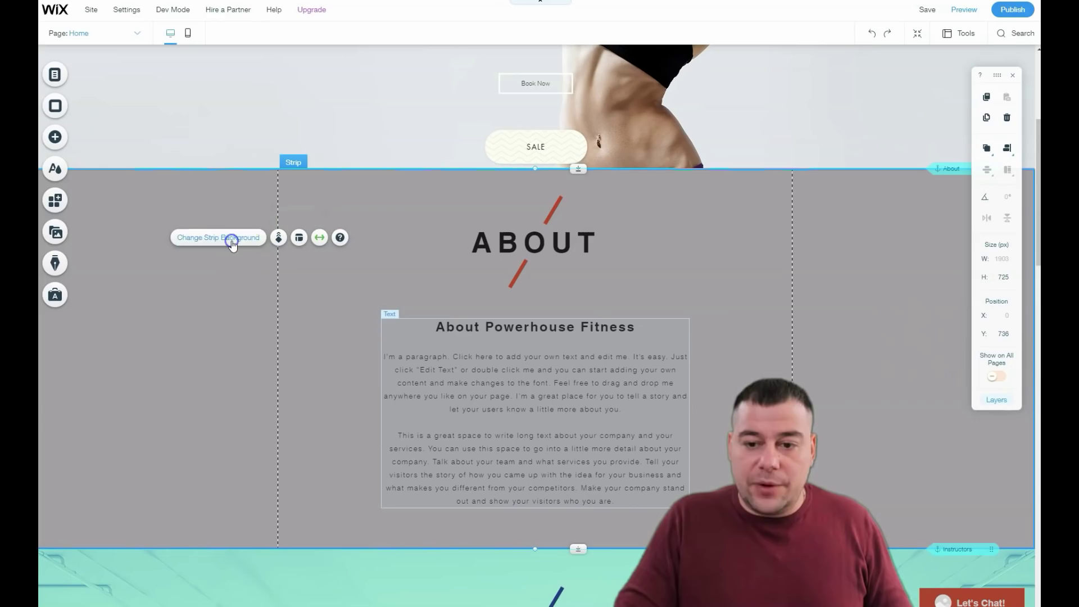
{"action": "left_click", "coordinate": [232, 242]}
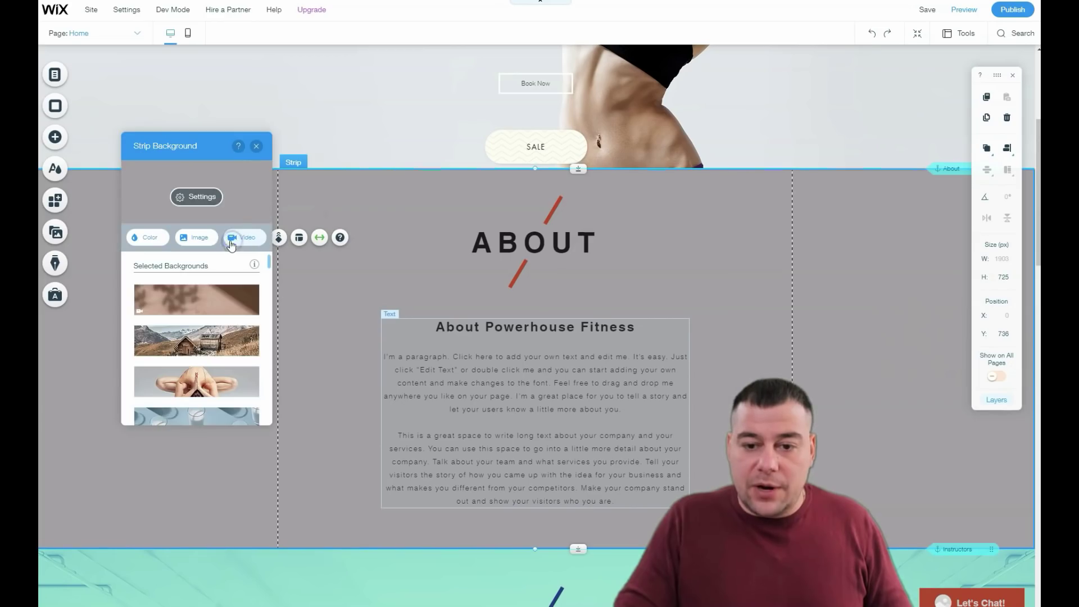
{"action": "left_click", "coordinate": [144, 242]}
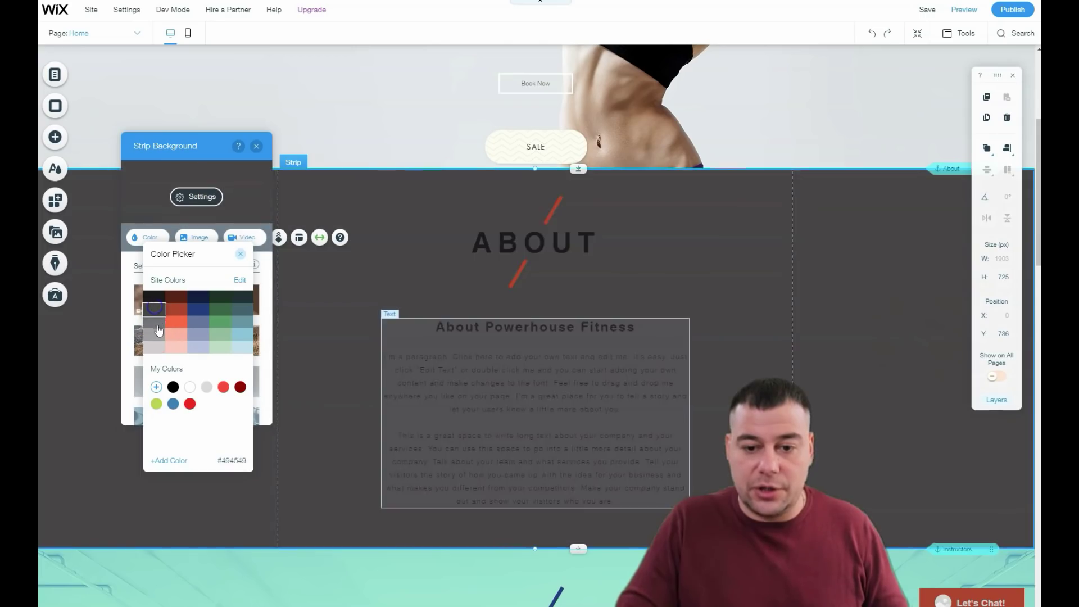
{"action": "left_click", "coordinate": [156, 338]}
{"action": "left_click", "coordinate": [223, 337]}
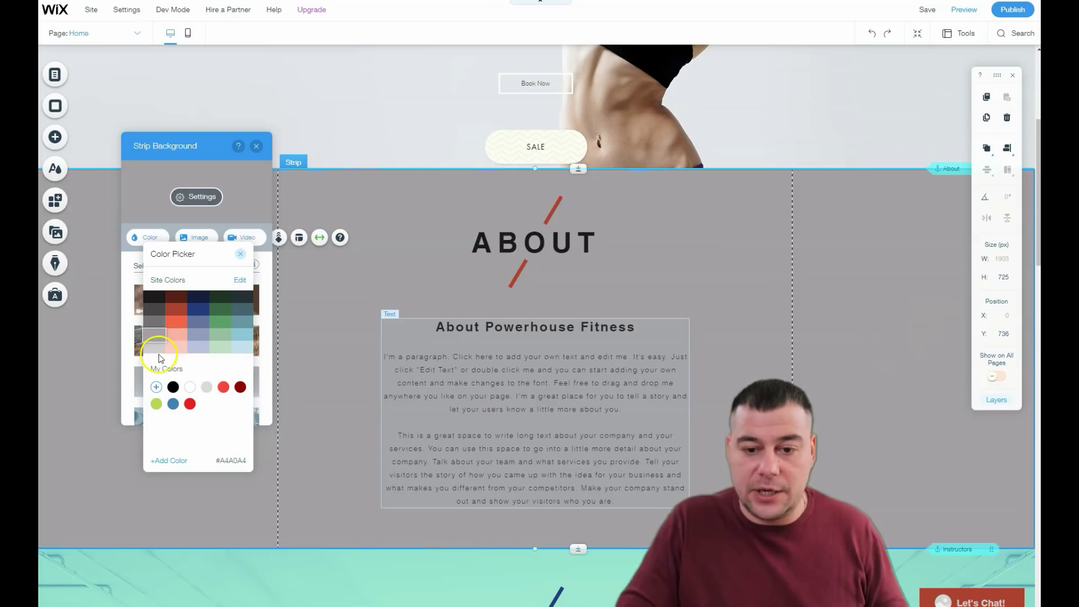
{"action": "left_click", "coordinate": [156, 350]}
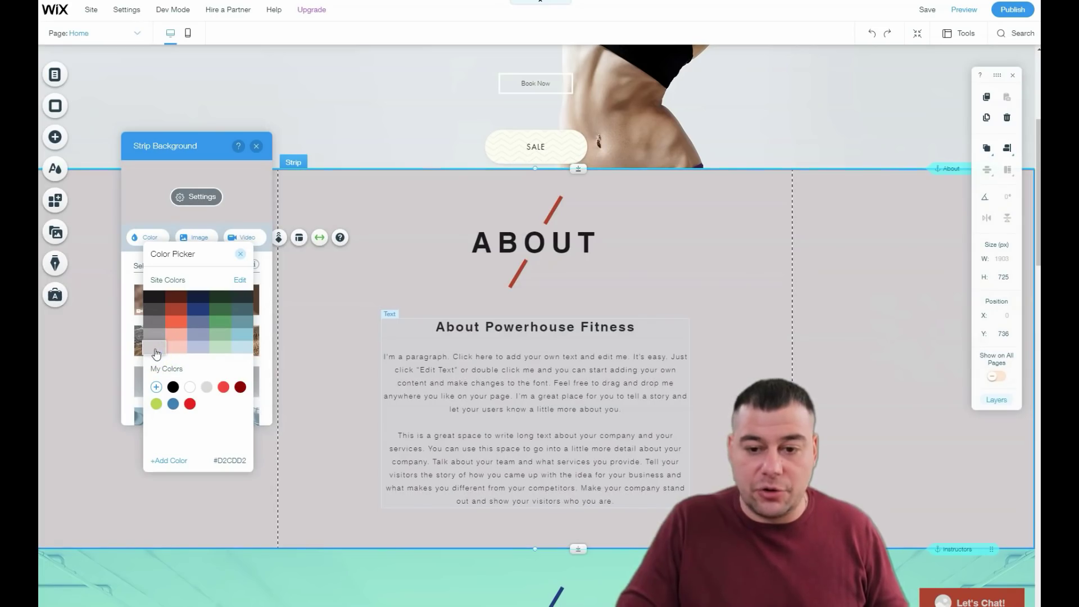
Step: Try the lighter custom color #E0DEE0 on the About strip, cancel it, and close the strip background settings
{"action": "left_click", "coordinate": [156, 387]}
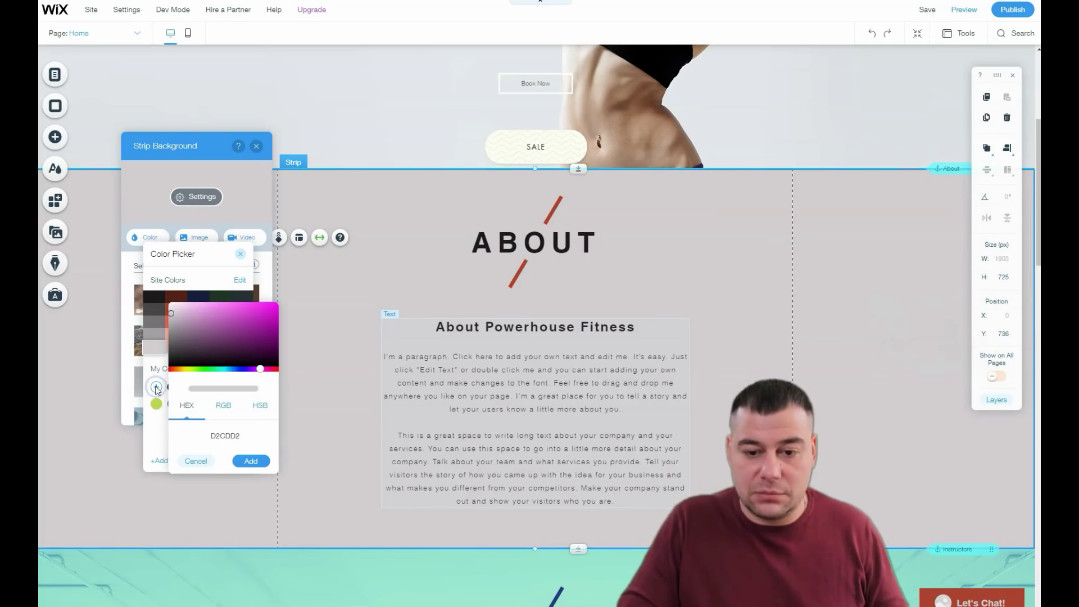
{"action": "left_click_drag", "start_coordinate": [175, 320], "coordinate": [171, 309]}
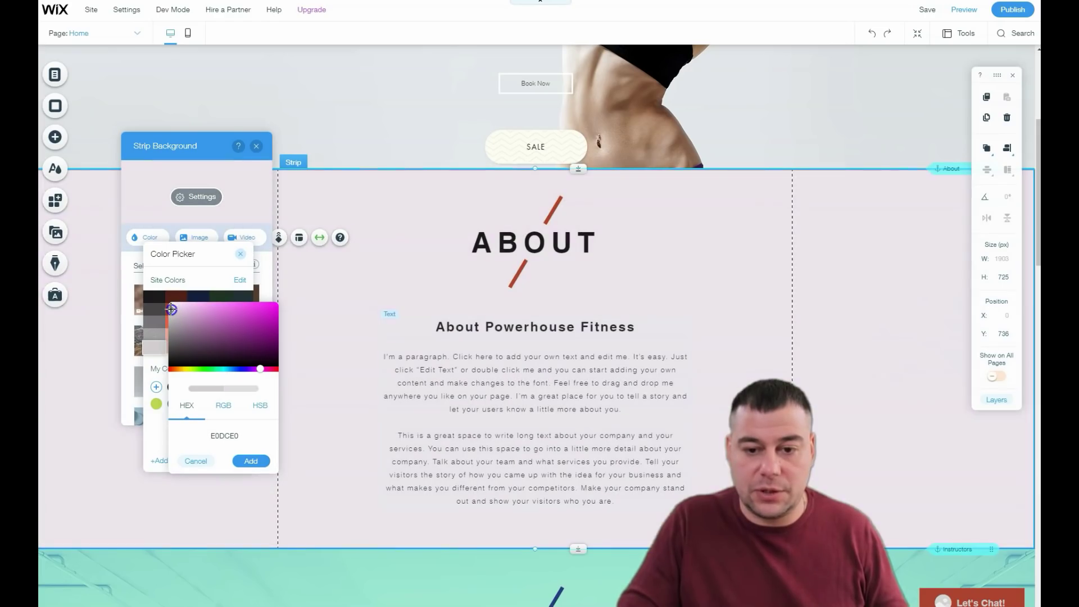
{"action": "left_click", "coordinate": [256, 503]}
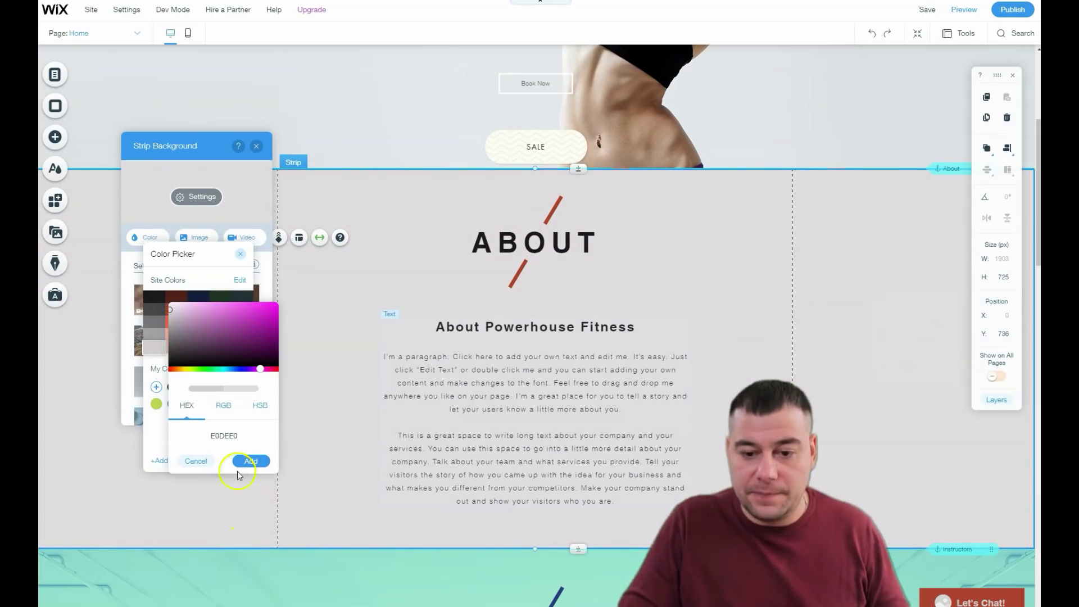
{"action": "left_click", "coordinate": [196, 461]}
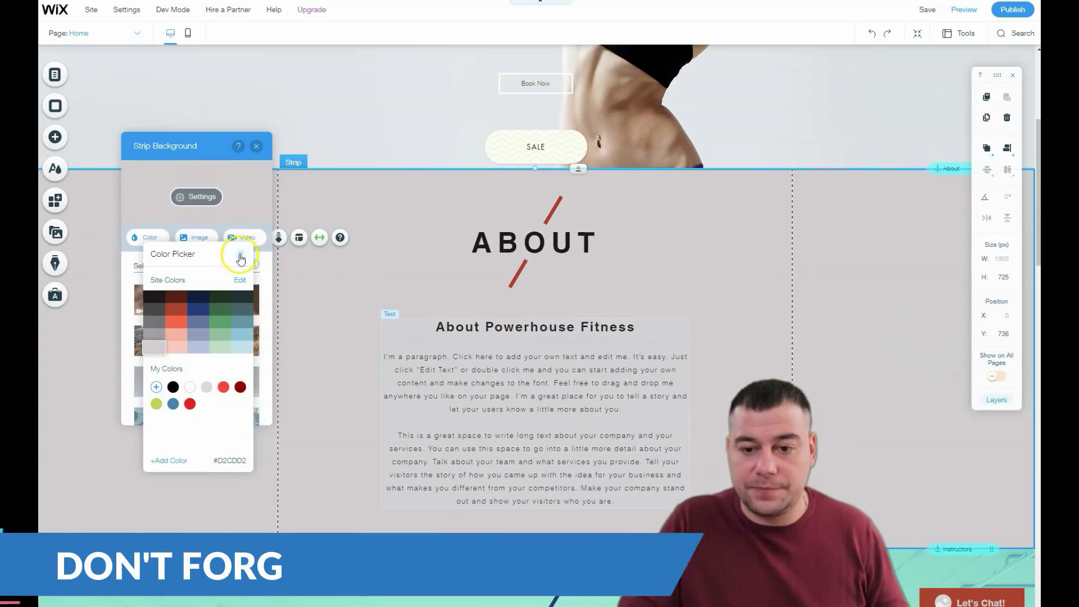
{"action": "left_click", "coordinate": [240, 253]}
{"action": "left_click", "coordinate": [257, 145]}
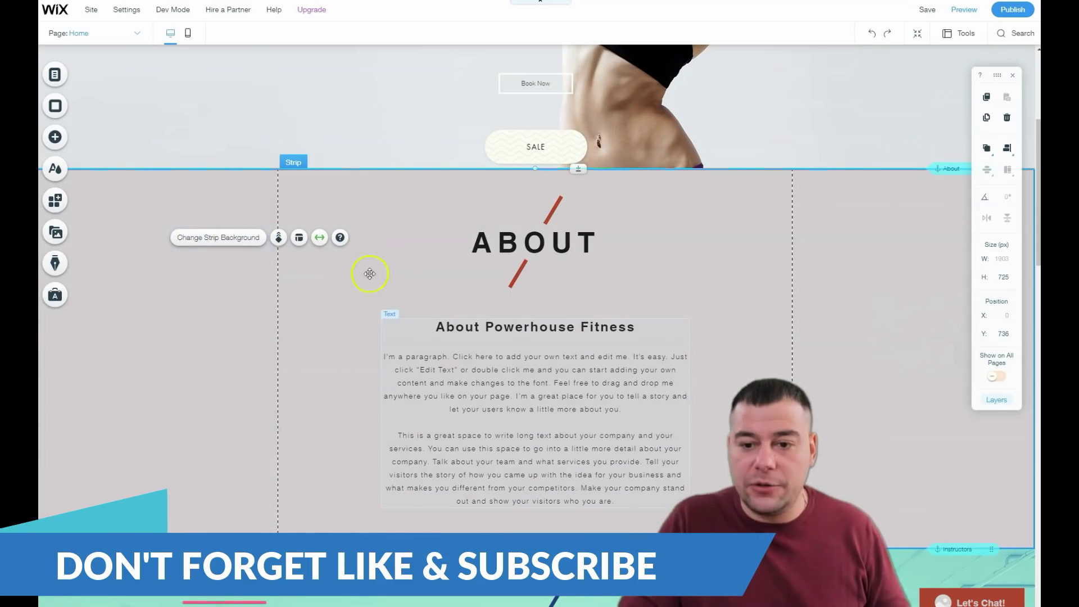
Step: Delete the SALE button beneath the Book Now button in the hero strip
{"action": "scroll", "coordinate": [371, 281], "scroll_direction": "down", "scroll_amount": 1}
{"action": "scroll", "coordinate": [393, 301], "scroll_direction": "down", "scroll_amount": 5}
{"action": "scroll", "coordinate": [400, 302], "scroll_direction": "up", "scroll_amount": 10}
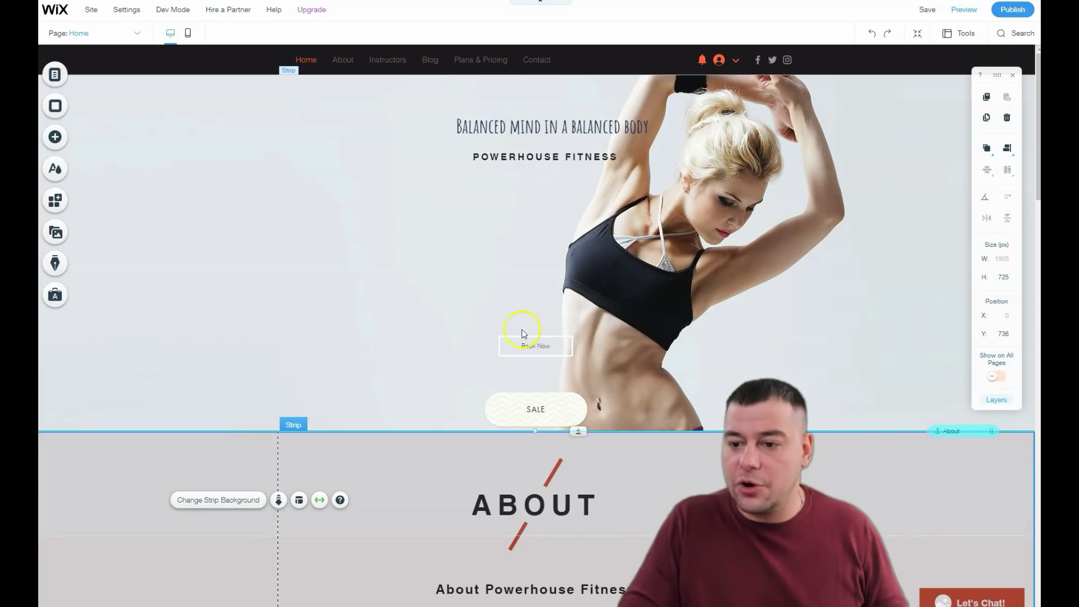
{"action": "left_click", "coordinate": [535, 408]}
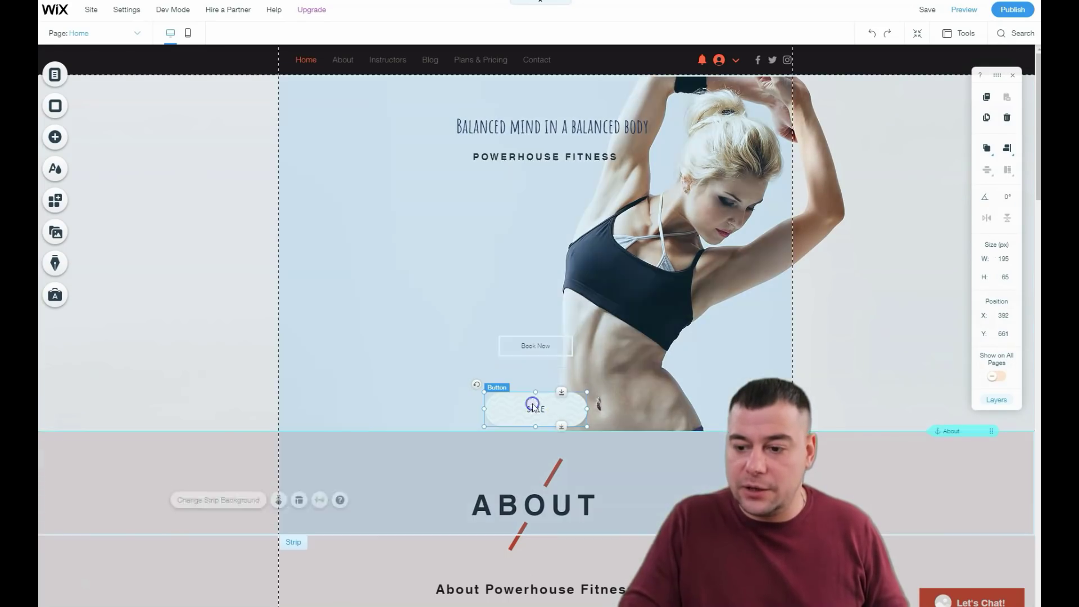
{"action": "right_click", "coordinate": [532, 404]}
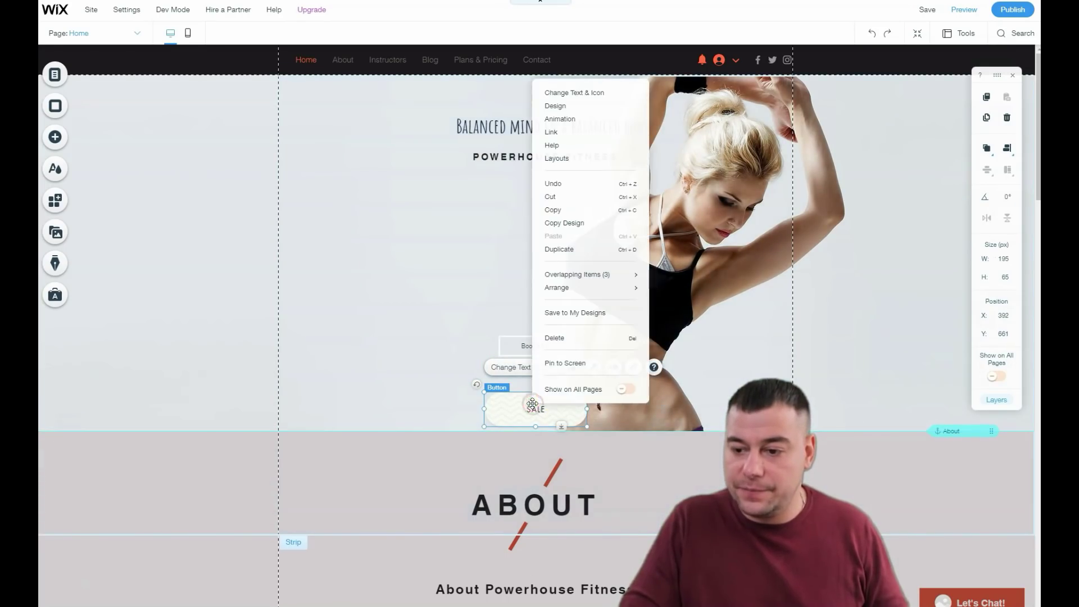
{"action": "left_click", "coordinate": [557, 338]}
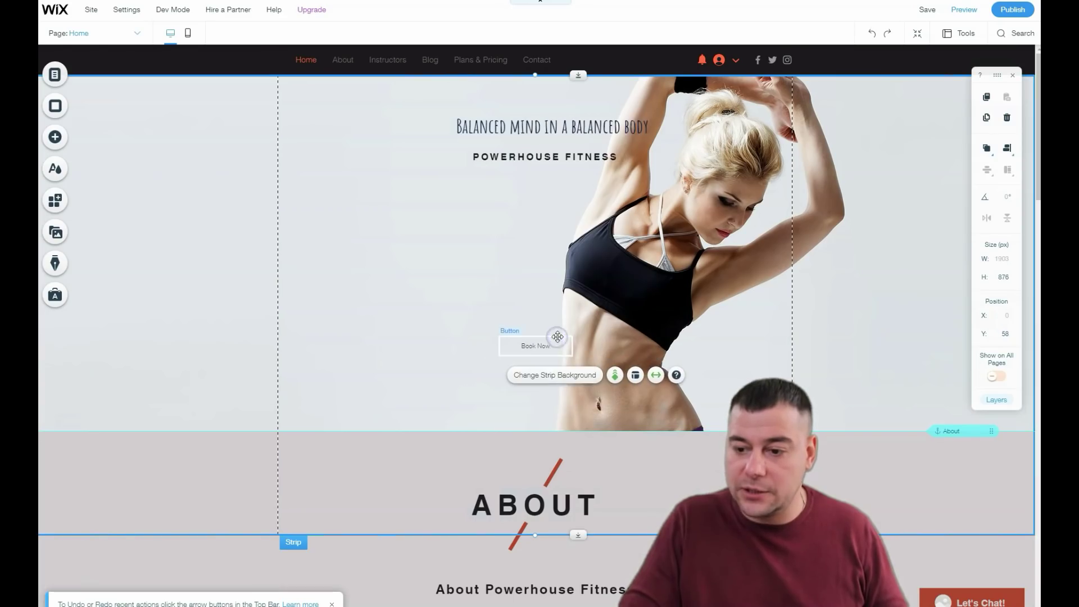
Step: Make the hero strip taller, about 969 px, and move the About strip down to about Y 1028 to reveal more of the image
{"action": "scroll", "coordinate": [569, 365], "scroll_direction": "down", "scroll_amount": 1}
{"action": "scroll", "coordinate": [659, 319], "scroll_direction": "up", "scroll_amount": 1}
{"action": "scroll", "coordinate": [532, 298], "scroll_direction": "down", "scroll_amount": 10}
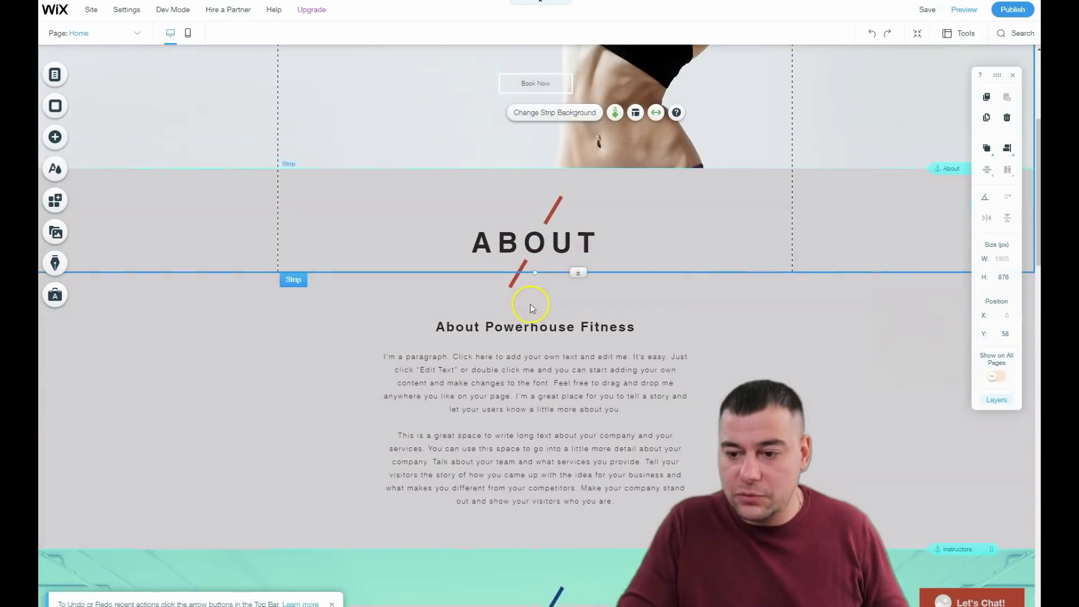
{"action": "scroll", "coordinate": [537, 318], "scroll_direction": "up", "scroll_amount": 3}
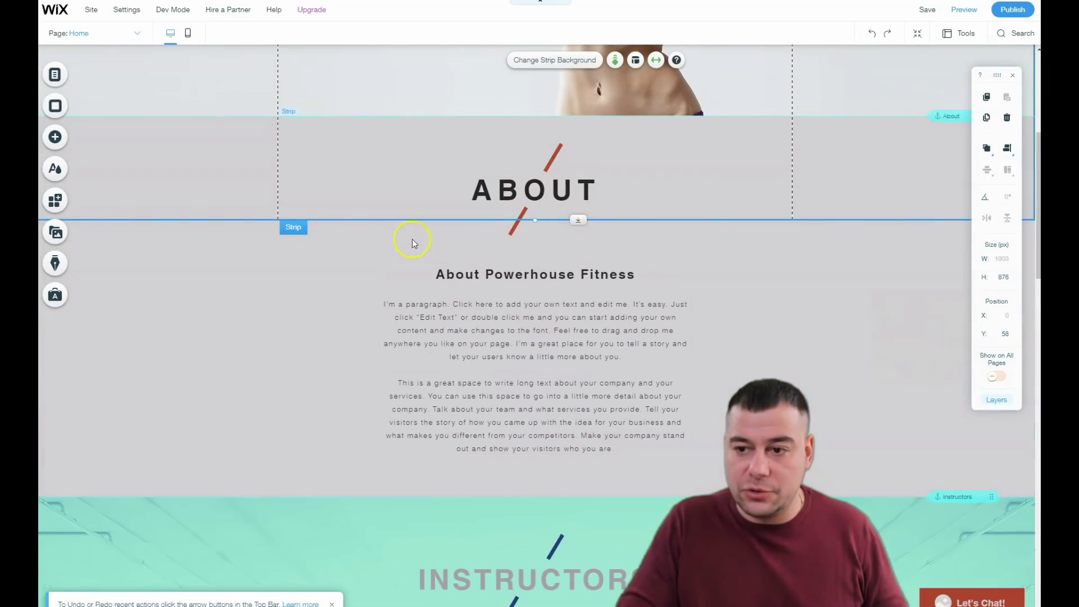
{"action": "left_click_drag", "start_coordinate": [582, 217], "coordinate": [587, 267]}
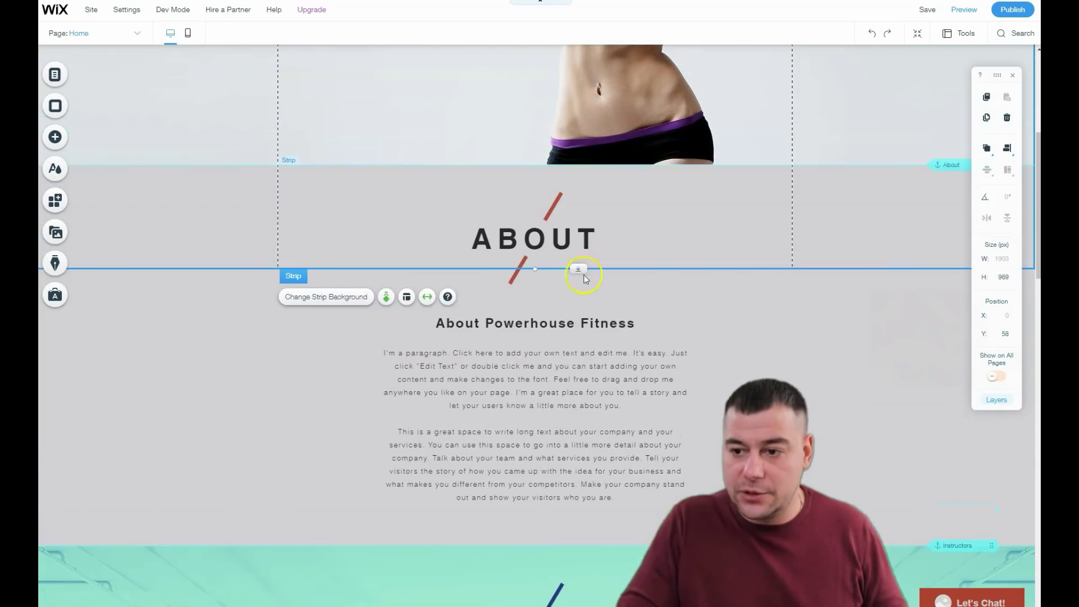
{"action": "left_click", "coordinate": [570, 166]}
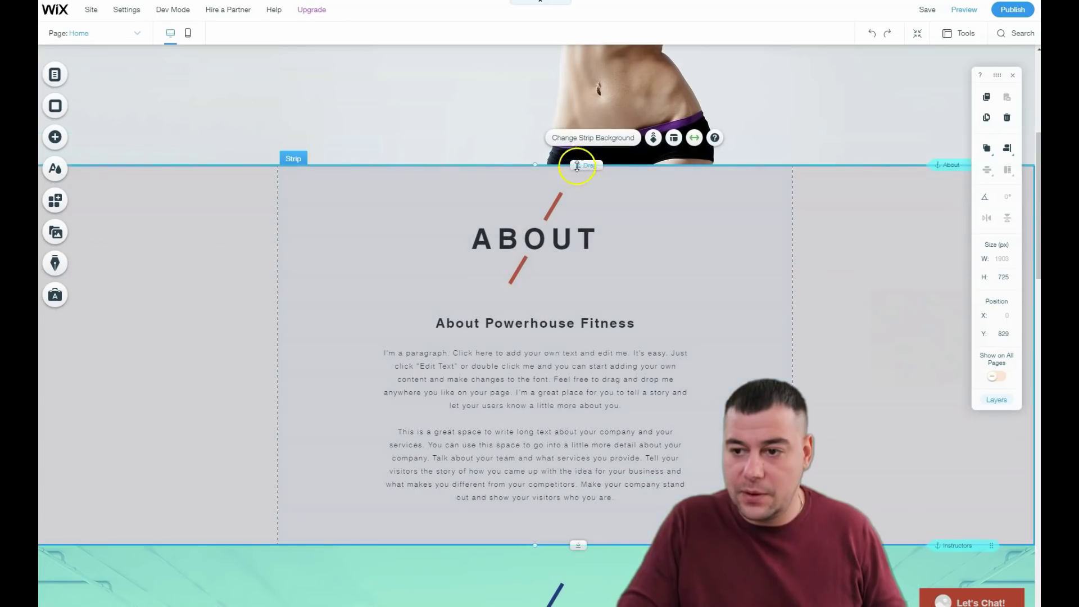
{"action": "scroll", "coordinate": [577, 255], "scroll_direction": "up", "scroll_amount": 1}
{"action": "mouse_move", "coordinate": [577, 255]}
{"action": "left_mouse_down"}
{"action": "mouse_move", "coordinate": [575, 313]}
{"action": "mouse_move", "coordinate": [576, 269]}
{"action": "left_mouse_up"}
{"action": "scroll", "coordinate": [567, 219], "scroll_direction": "up", "scroll_amount": 6}
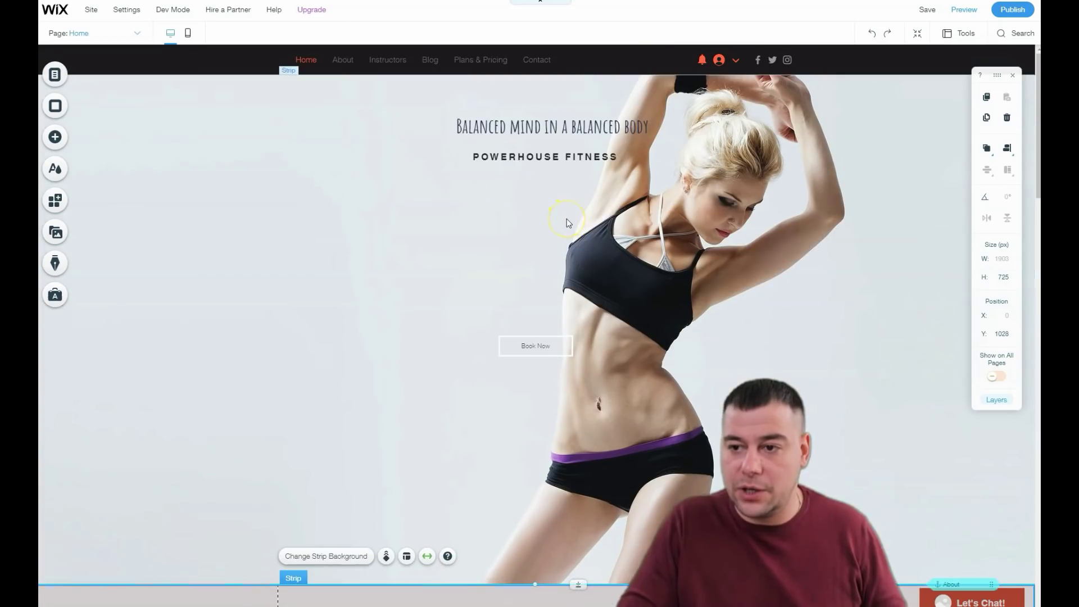
{"action": "scroll", "coordinate": [567, 222], "scroll_direction": "down", "scroll_amount": 1}
{"action": "scroll", "coordinate": [233, 48], "scroll_direction": "up", "scroll_amount": 1}
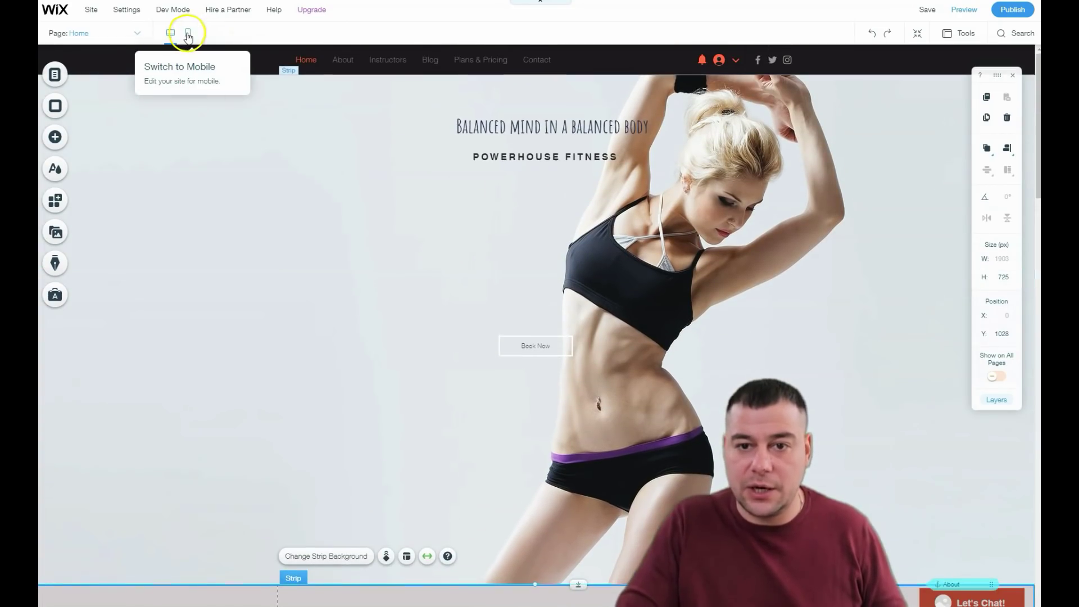
Step: Check the home page's layout in the mobile editor, and return to the desktop editor
{"action": "left_click", "coordinate": [243, 58]}
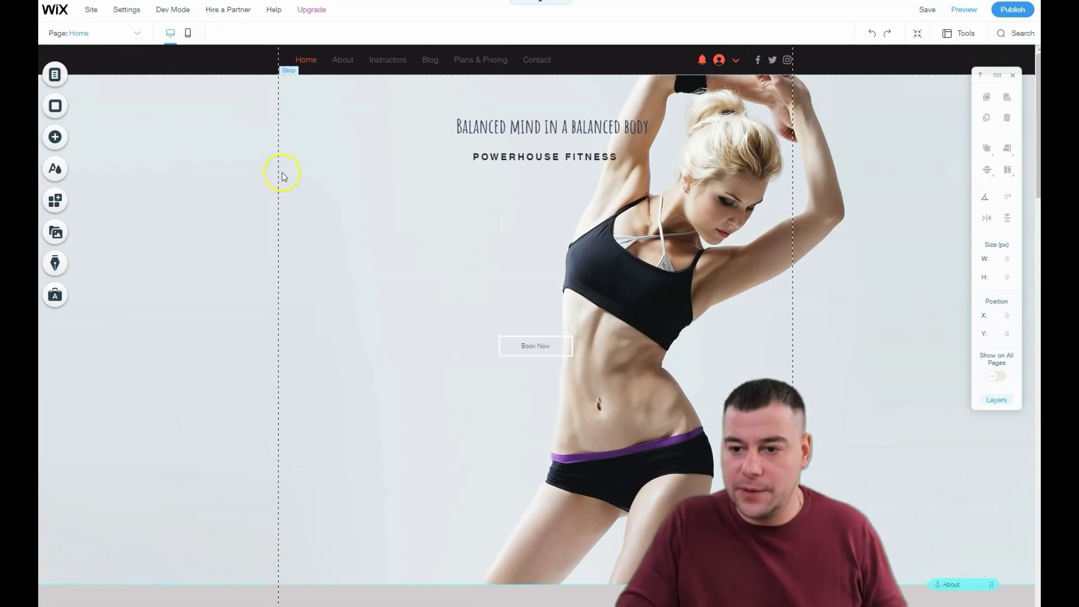
{"action": "left_click_drag", "start_coordinate": [315, 197], "coordinate": [313, 188]}
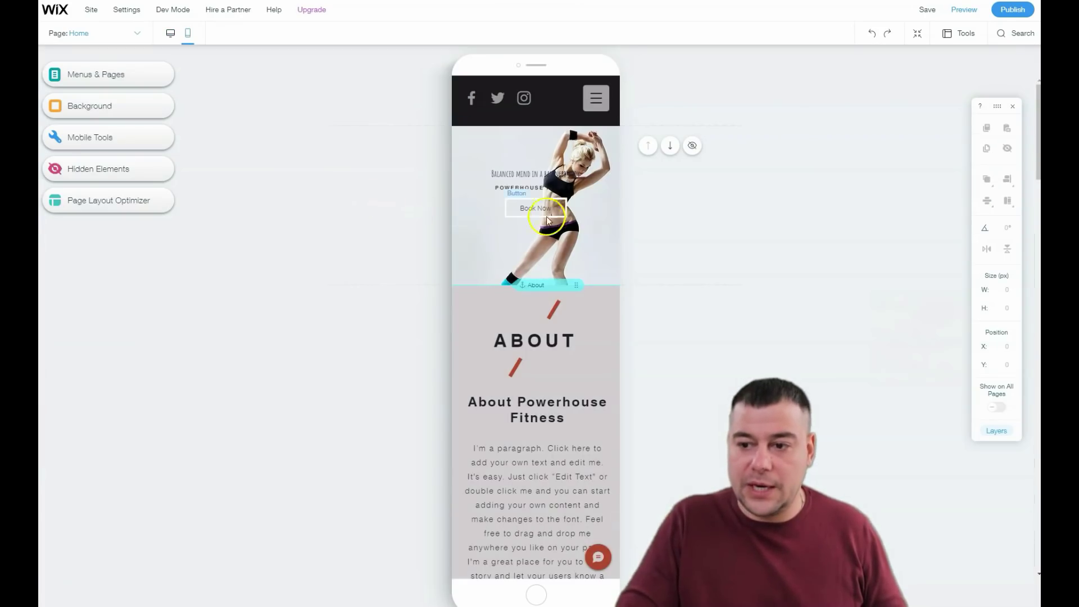
{"action": "scroll", "coordinate": [548, 299], "scroll_direction": "down", "scroll_amount": 6}
{"action": "scroll", "coordinate": [549, 299], "scroll_direction": "up", "scroll_amount": 6}
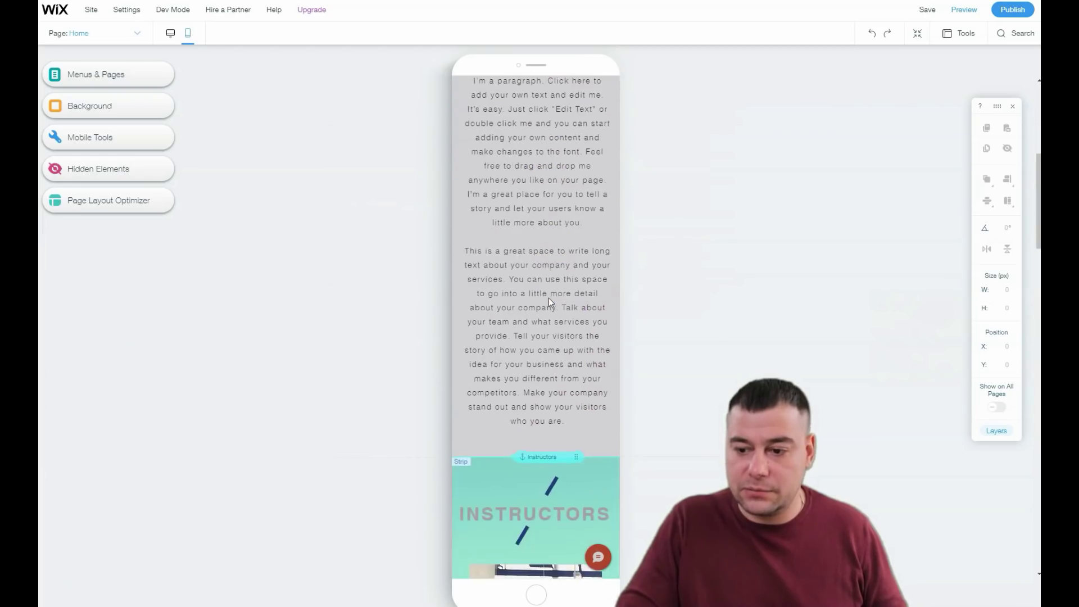
{"action": "left_click", "coordinate": [560, 107]}
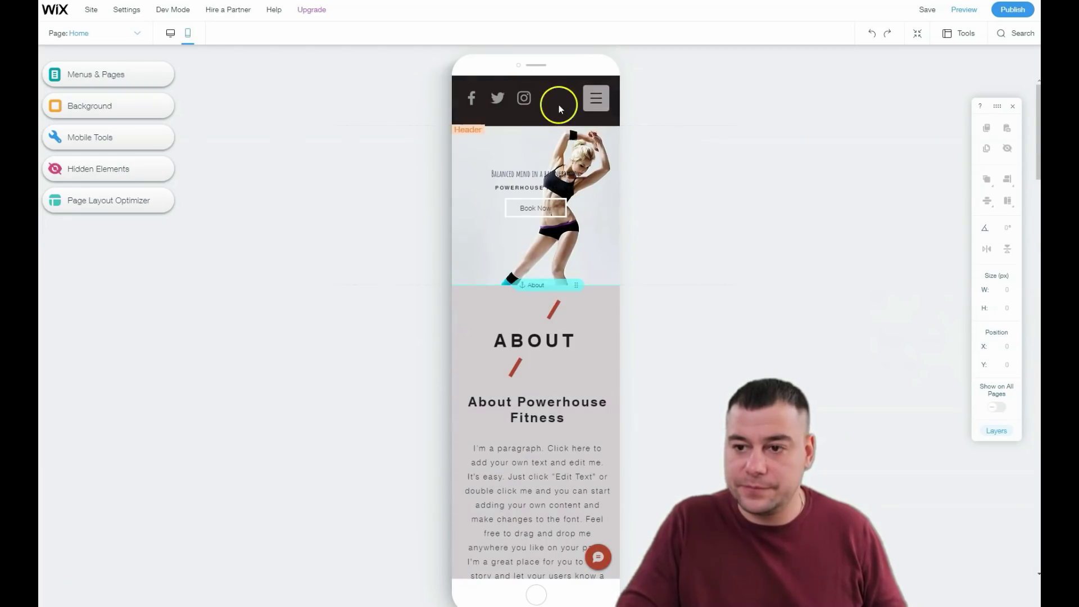
{"action": "left_click", "coordinate": [170, 33]}
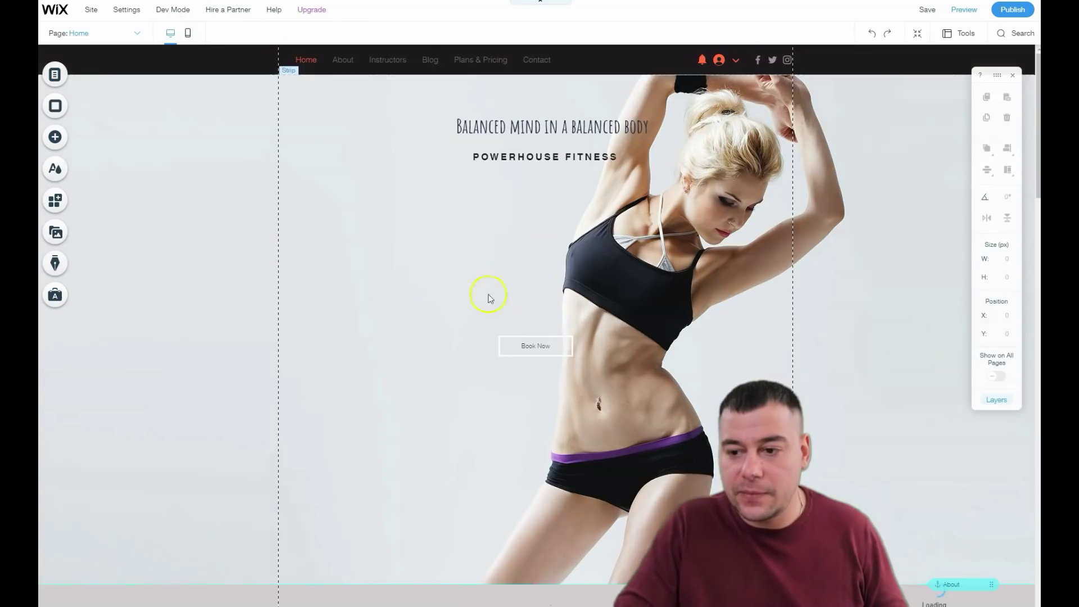
Step: Browse the Pro and Grid gallery designs among the elements that can be added to the page
{"action": "scroll", "coordinate": [472, 299], "scroll_direction": "down", "scroll_amount": 9}
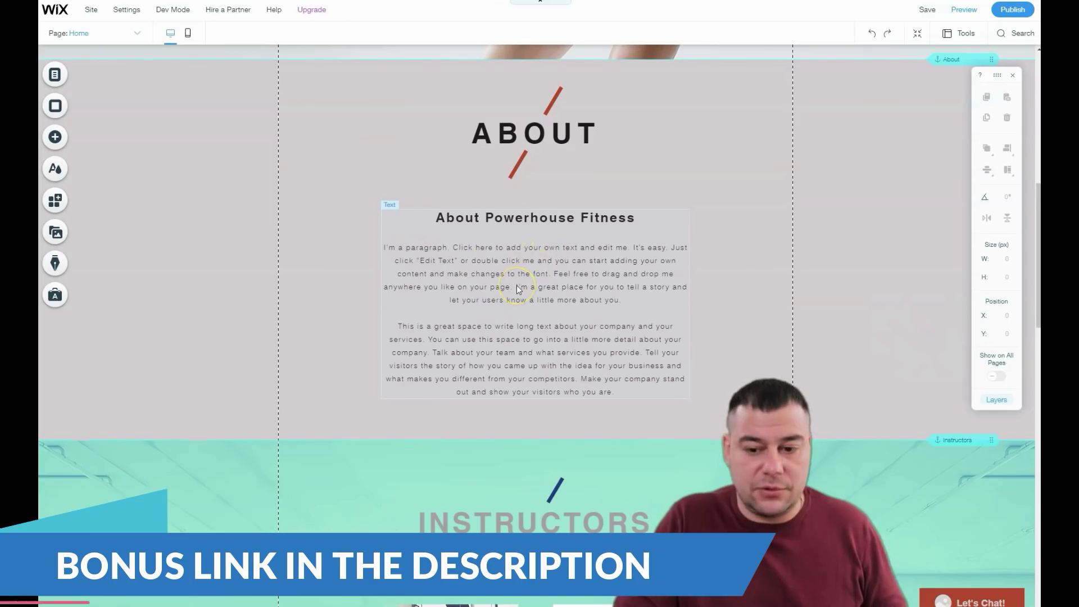
{"action": "scroll", "coordinate": [517, 286], "scroll_direction": "down", "scroll_amount": 4}
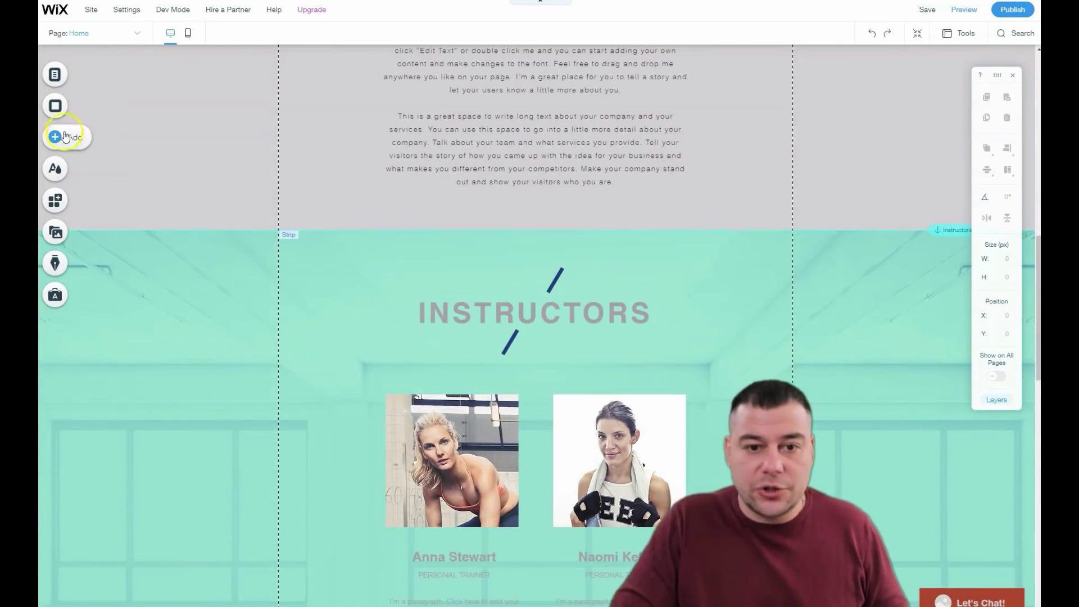
{"action": "left_click", "coordinate": [55, 138]}
{"action": "left_click", "coordinate": [96, 164]}
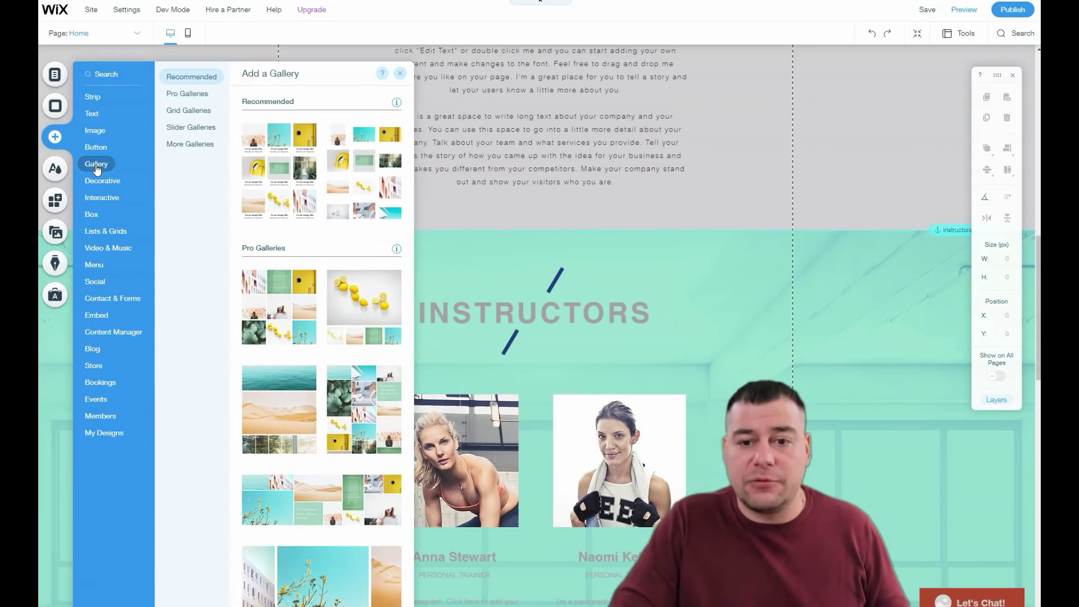
{"action": "left_click", "coordinate": [193, 92]}
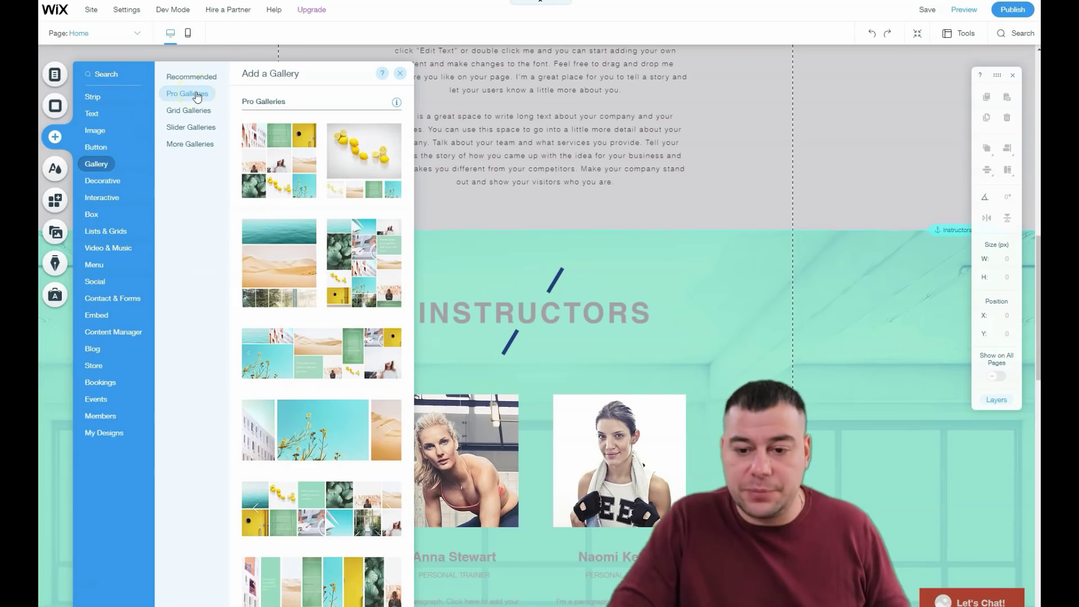
{"action": "left_click", "coordinate": [191, 96]}
{"action": "left_click", "coordinate": [189, 112]}
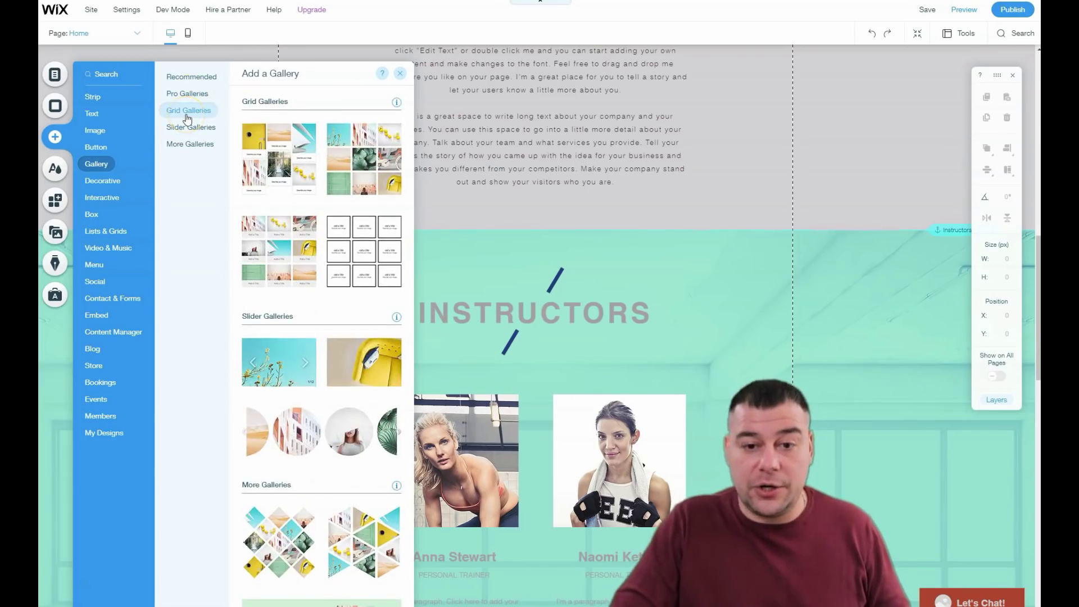
Step: Try a dark blue themed line between the INSTRUCTORS heading and the trainer photos, and delete it
{"action": "left_click", "coordinate": [94, 186]}
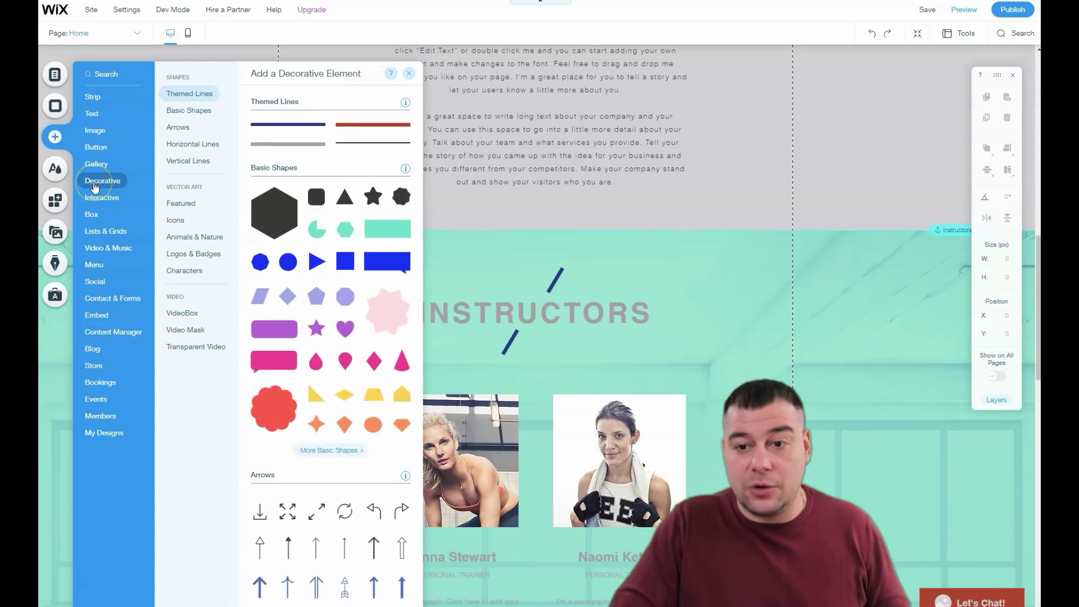
{"action": "left_click_drag", "start_coordinate": [562, 305], "coordinate": [529, 373]}
{"action": "scroll", "coordinate": [534, 417], "scroll_direction": "down", "scroll_amount": 4}
{"action": "scroll", "coordinate": [535, 366], "scroll_direction": "up", "scroll_amount": 3}
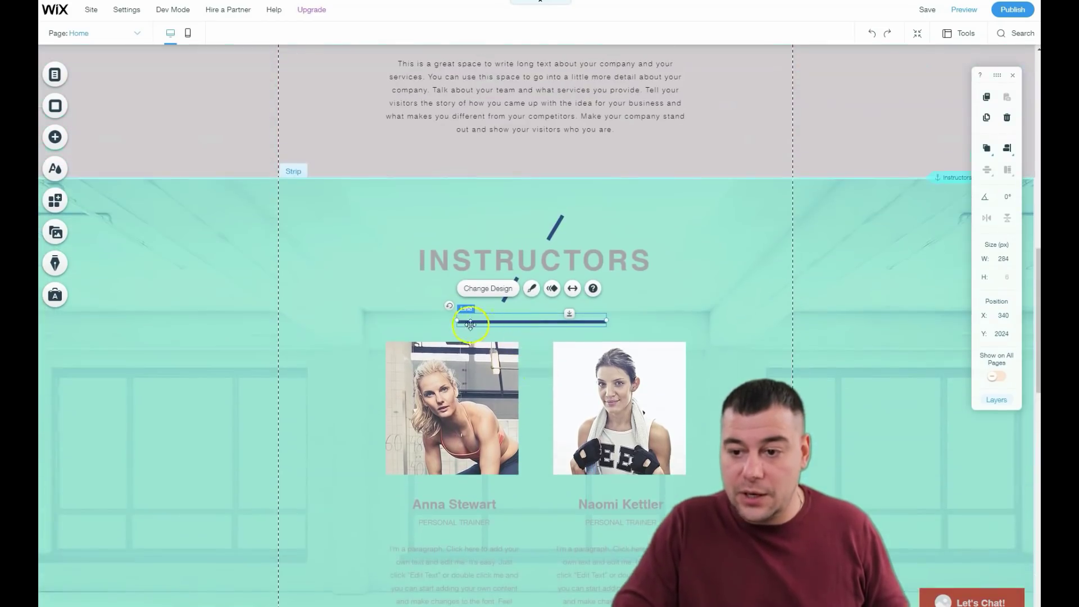
{"action": "right_click", "coordinate": [493, 322]}
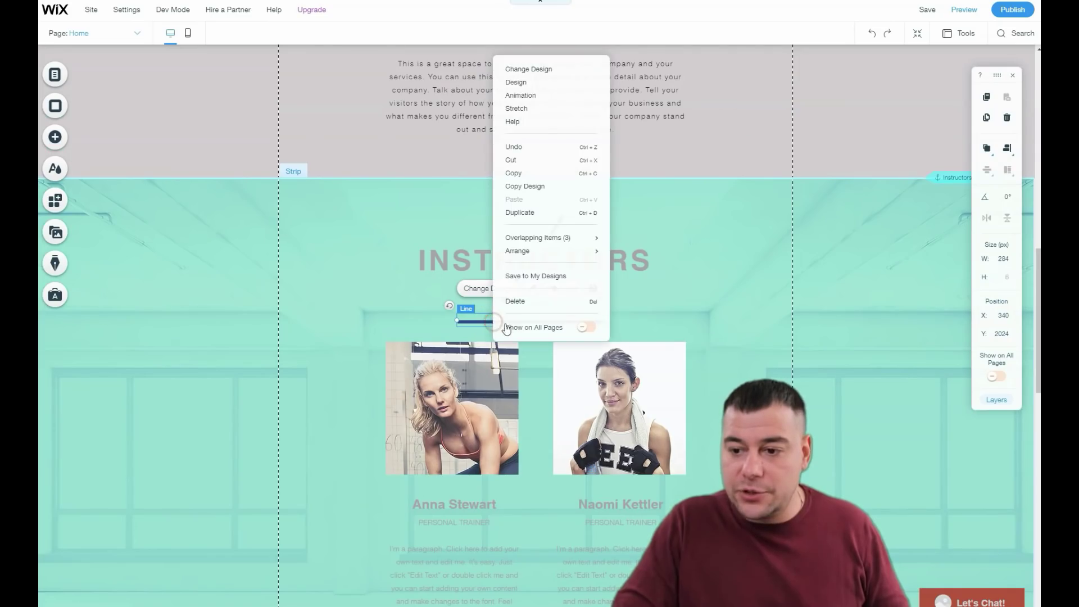
{"action": "left_click", "coordinate": [516, 300]}
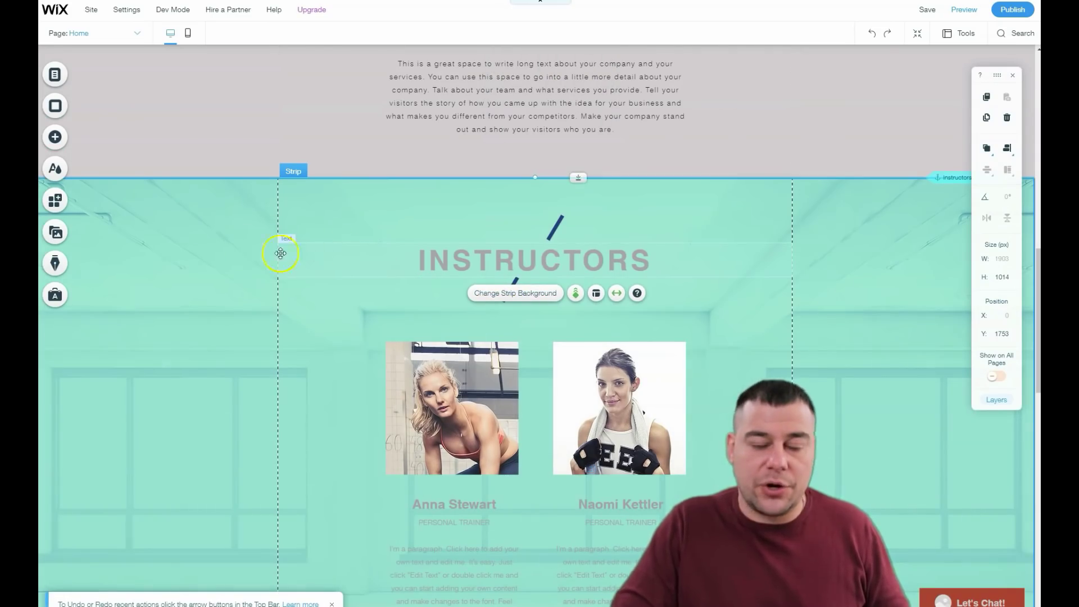
Step: Search the Wix media library for "sport" images to use as the Instructors strip's background
{"action": "scroll", "coordinate": [181, 336], "scroll_direction": "down", "scroll_amount": 2}
{"action": "scroll", "coordinate": [180, 336], "scroll_direction": "down", "scroll_amount": 1}
{"action": "left_click", "coordinate": [183, 214]}
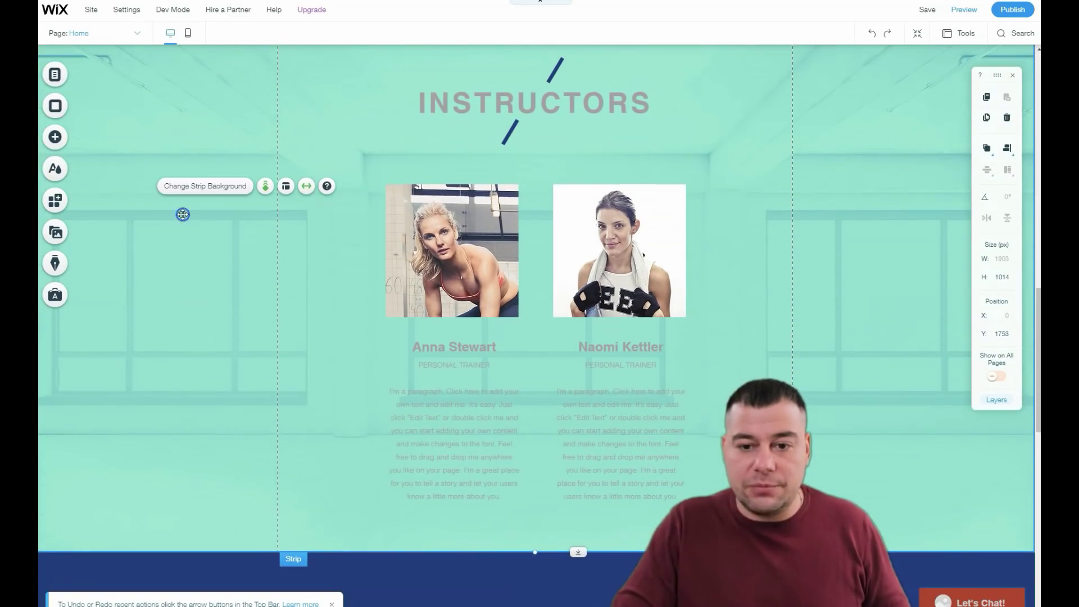
{"action": "left_click", "coordinate": [192, 186]}
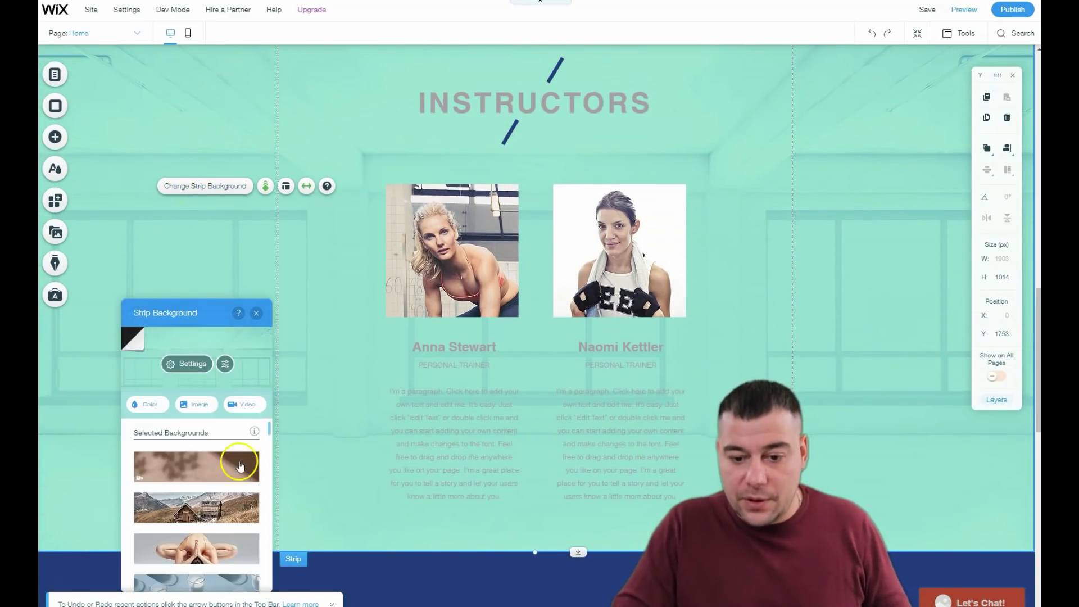
{"action": "left_click", "coordinate": [196, 412]}
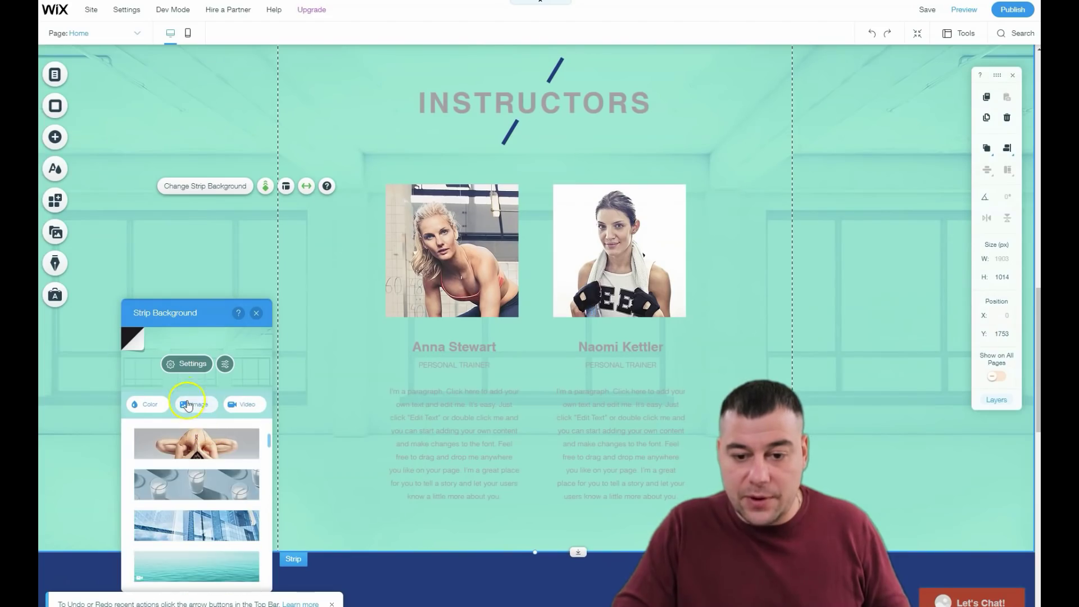
{"action": "left_click", "coordinate": [187, 405]}
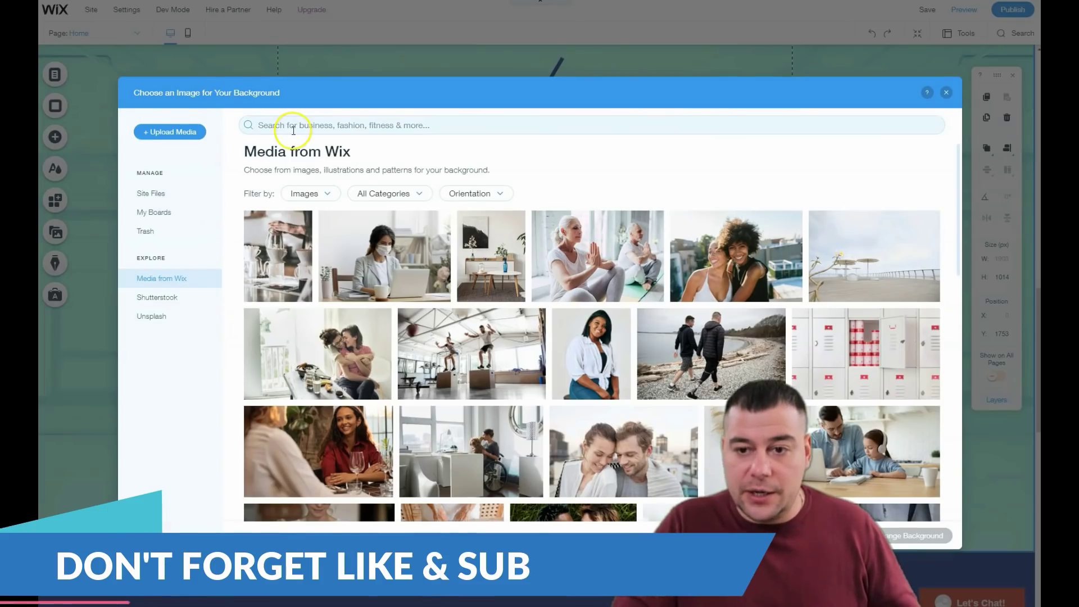
{"action": "left_click", "coordinate": [293, 127]}
{"action": "type", "text": "sp"}
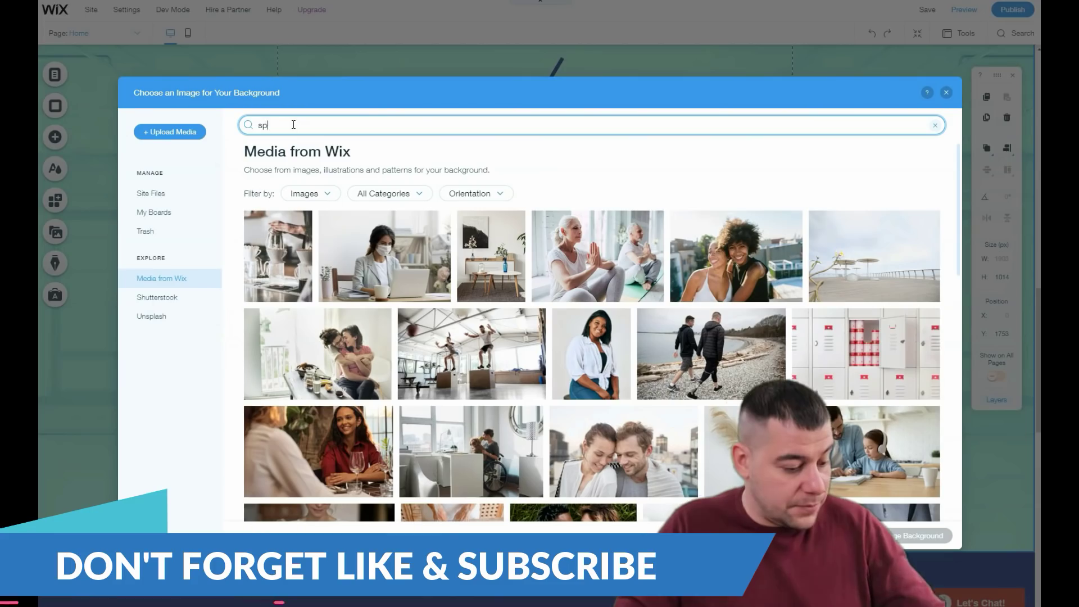
{"action": "type", "text": "ort"}
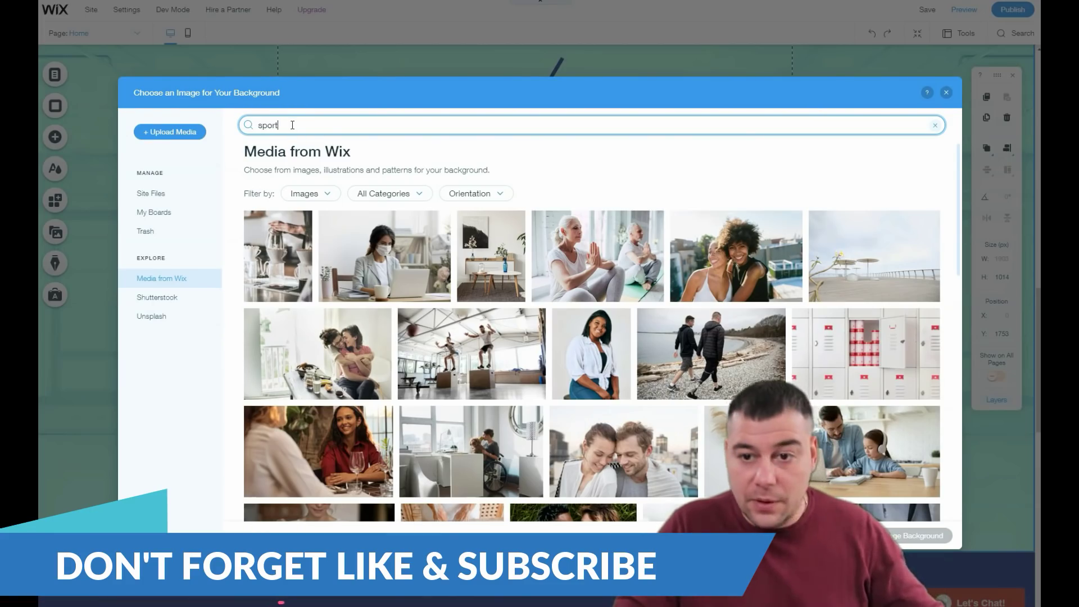
{"action": "key", "text": "Return"}
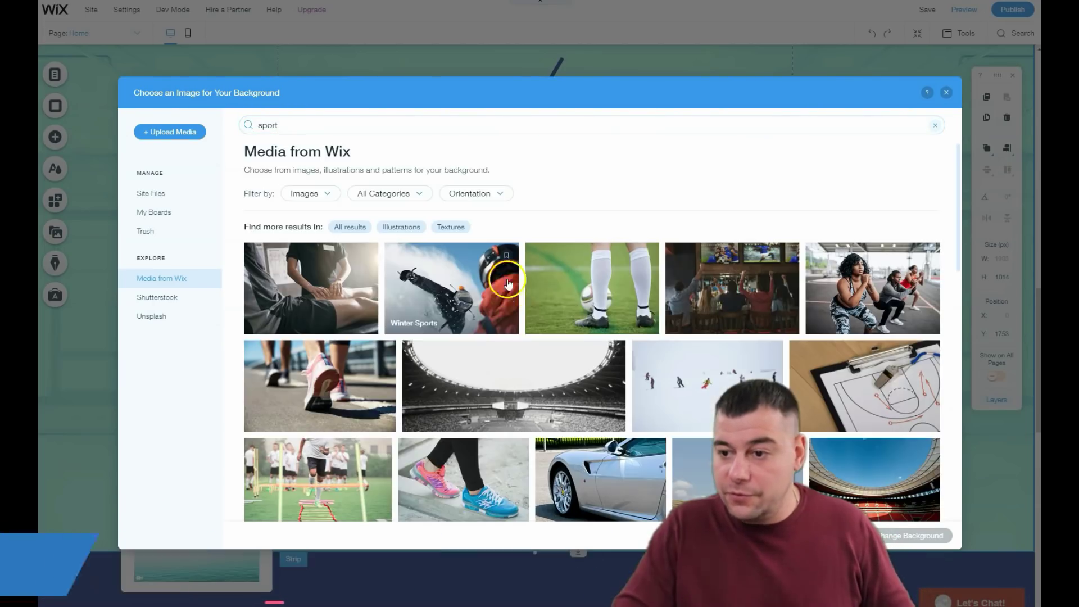
Step: Apply the photo of the woman running beside the stone steps as the Instructors strip's background
{"action": "scroll", "coordinate": [543, 362], "scroll_direction": "down", "scroll_amount": 3}
{"action": "scroll", "coordinate": [540, 361], "scroll_direction": "down", "scroll_amount": 8}
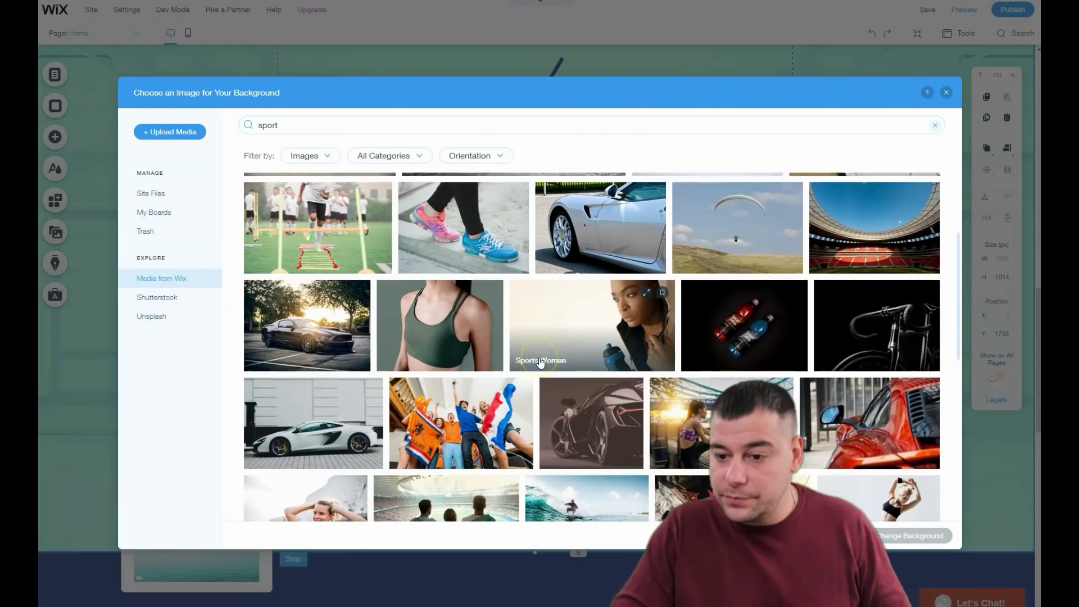
{"action": "scroll", "coordinate": [540, 361], "scroll_direction": "down", "scroll_amount": 6}
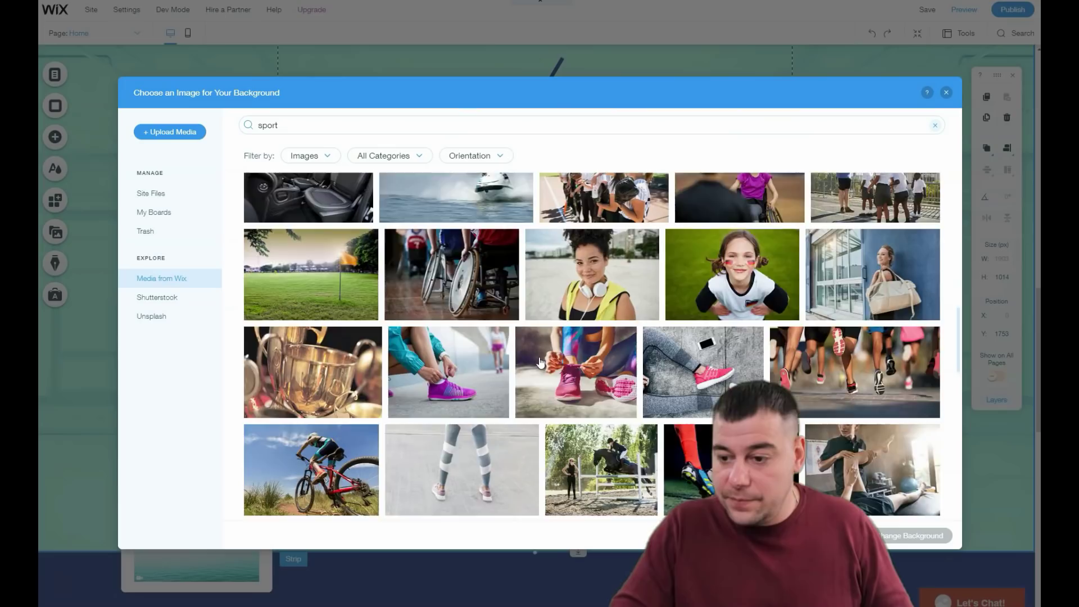
{"action": "scroll", "coordinate": [807, 321], "scroll_direction": "down", "scroll_amount": 2}
{"action": "left_click", "coordinate": [811, 321]}
{"action": "left_click", "coordinate": [897, 539]}
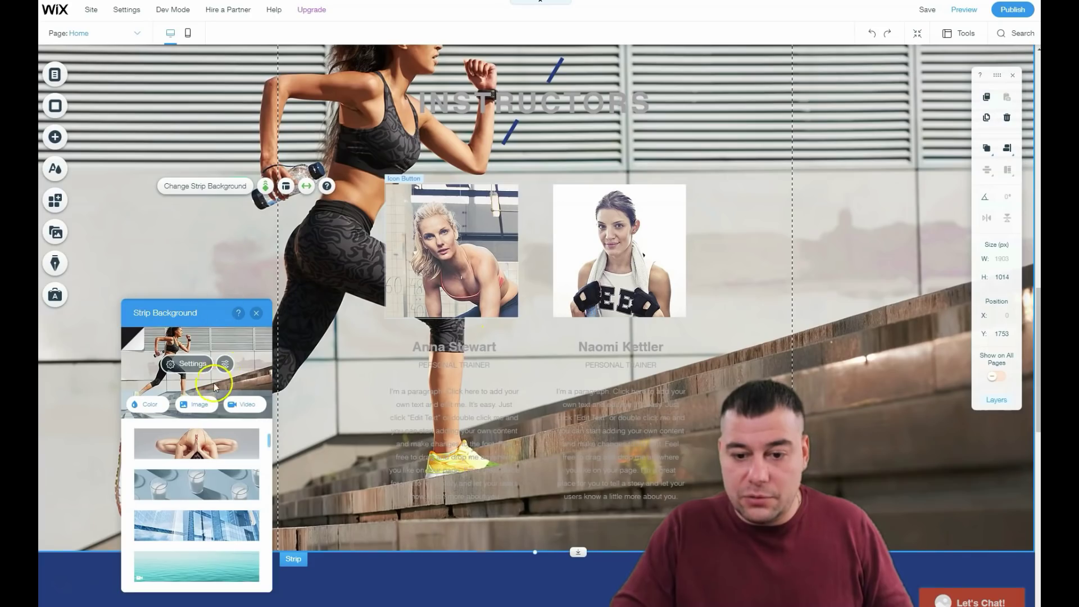
Step: Reduce the Instructors strip's background image opacity to 29%
{"action": "left_click", "coordinate": [193, 364]}
{"action": "left_click_drag", "start_coordinate": [221, 389], "coordinate": [161, 386]}
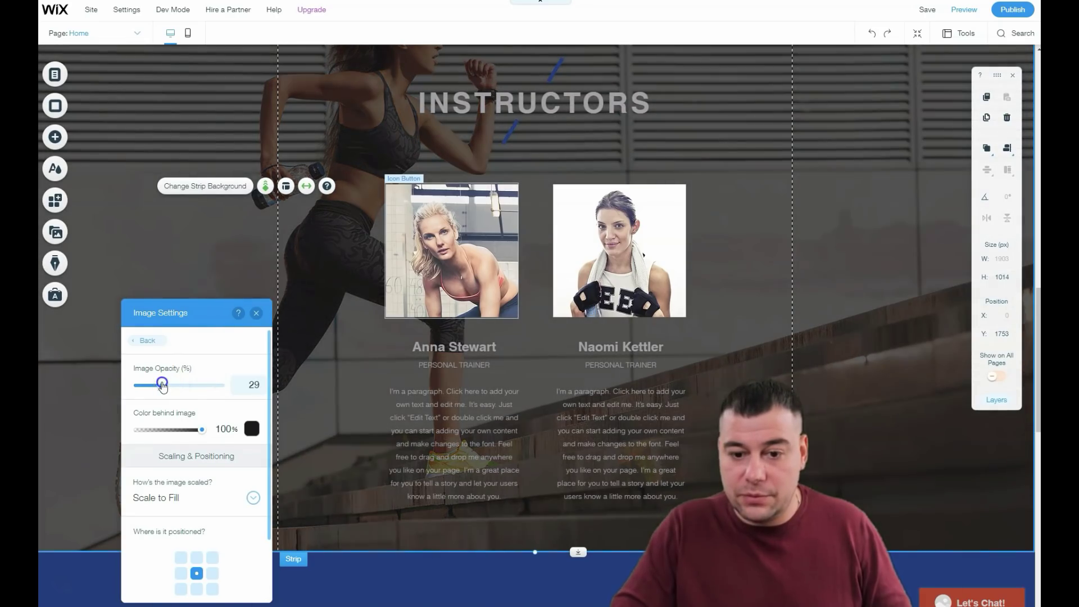
{"action": "left_click", "coordinate": [257, 314]}
Step: Set the "Wake up and Workout." strip's background to the grey site color #777377 and extend the strip slightly downward
{"action": "scroll", "coordinate": [378, 361], "scroll_direction": "down", "scroll_amount": 8}
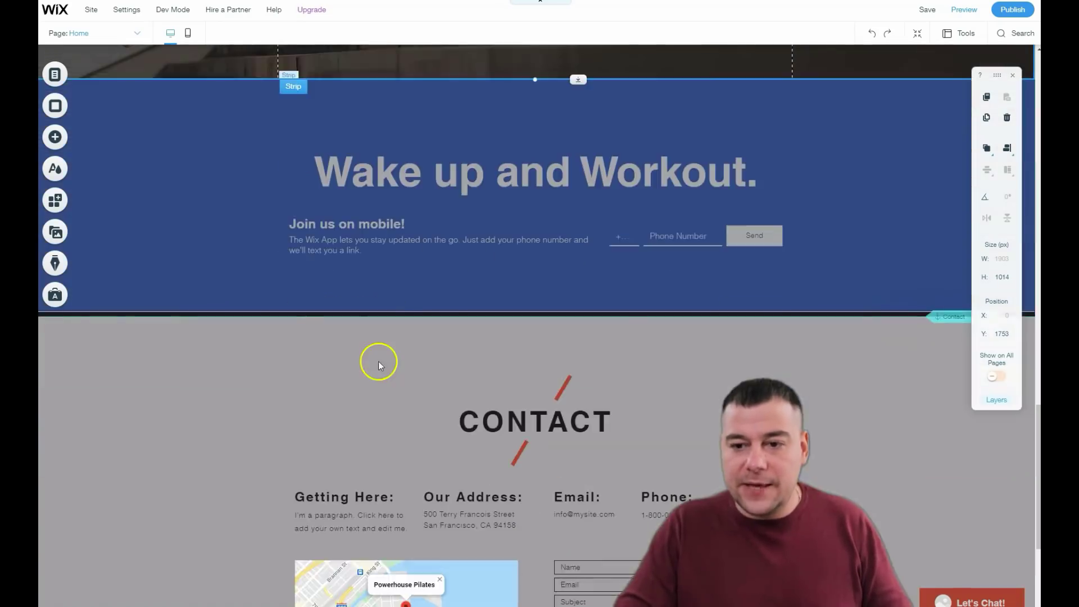
{"action": "scroll", "coordinate": [378, 363], "scroll_direction": "up", "scroll_amount": 2}
{"action": "left_click", "coordinate": [180, 282]}
{"action": "left_click", "coordinate": [179, 289]}
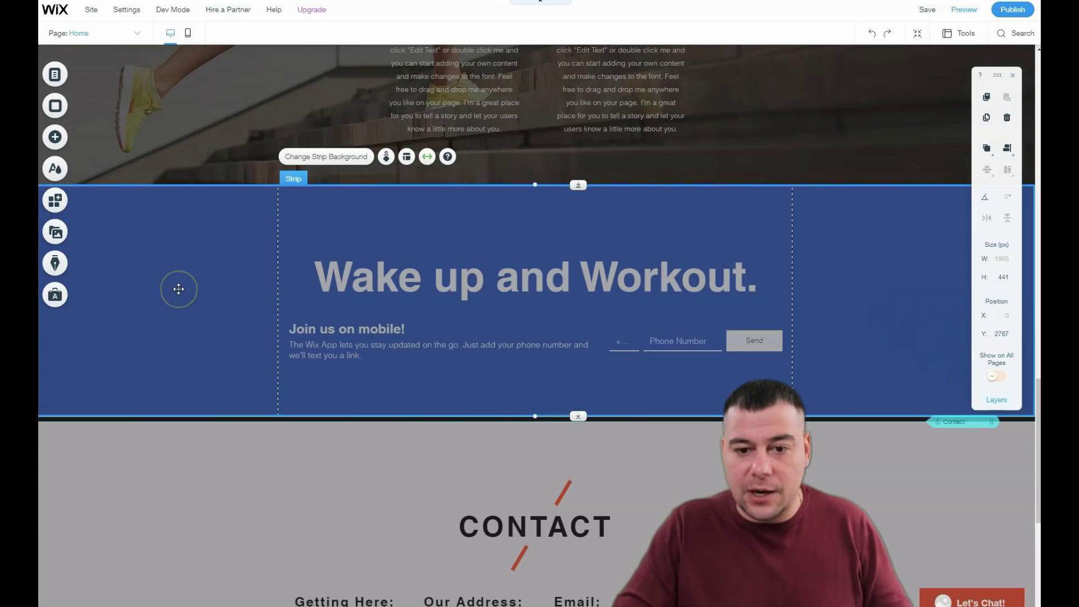
{"action": "right_click", "coordinate": [179, 289]}
{"action": "left_click", "coordinate": [141, 291]}
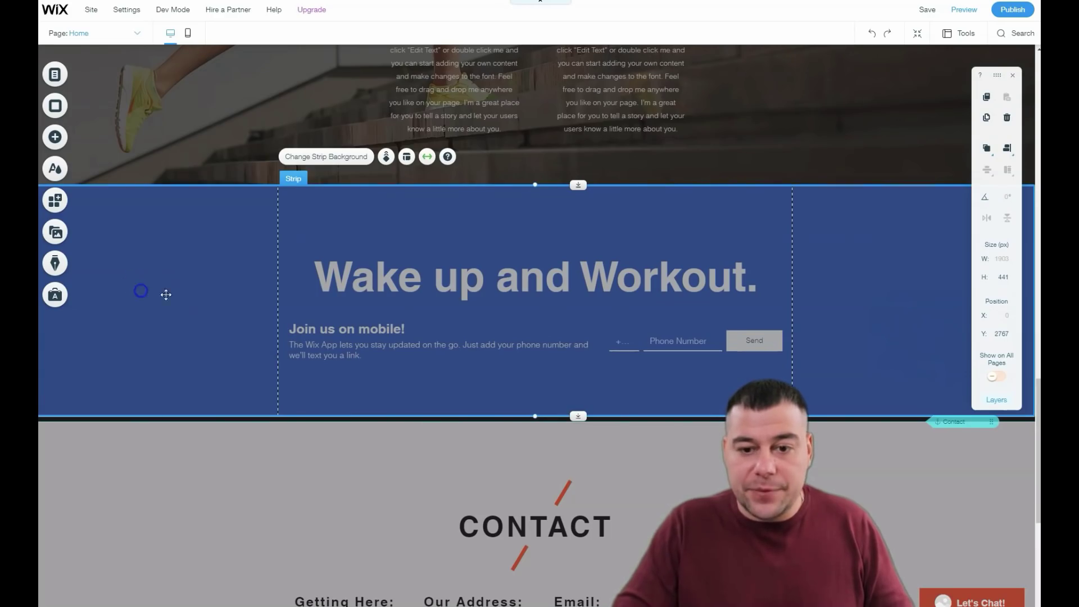
{"action": "left_click", "coordinate": [323, 156]}
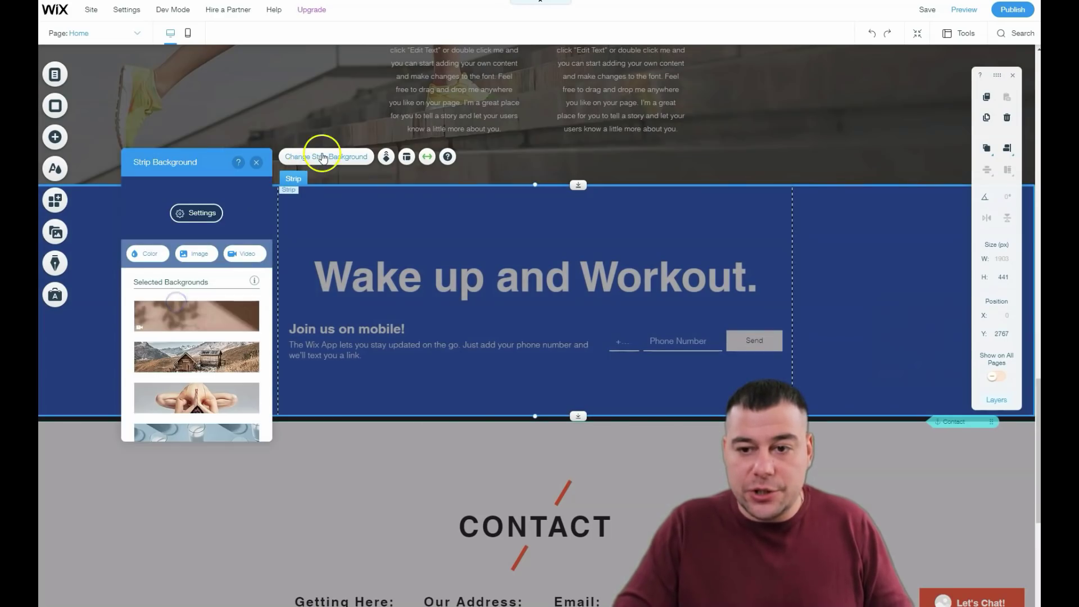
{"action": "left_click", "coordinate": [150, 256]}
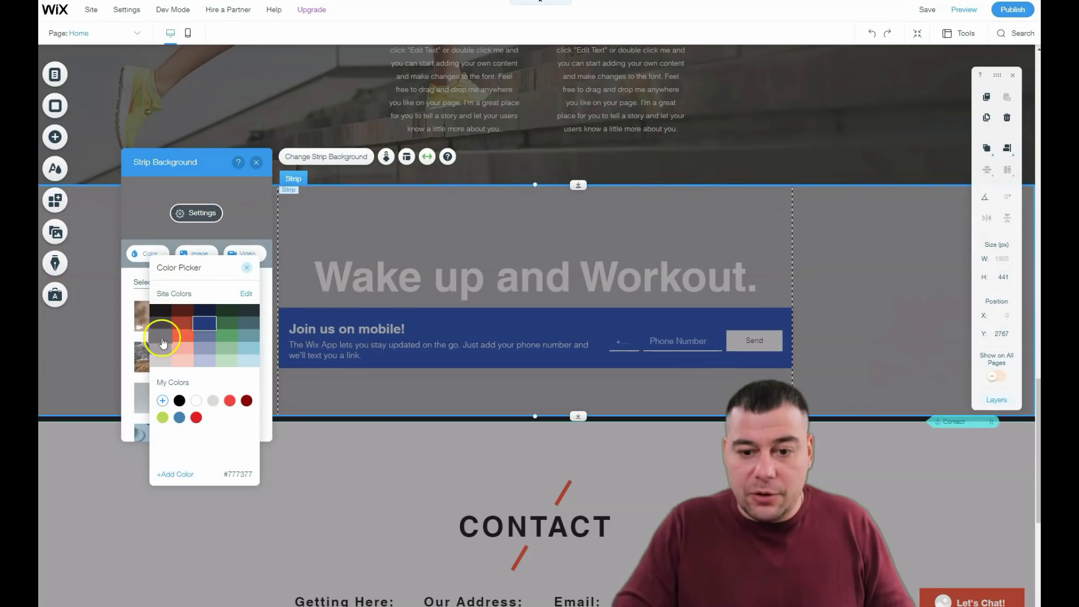
{"action": "left_click", "coordinate": [164, 352]}
{"action": "left_click", "coordinate": [167, 337]}
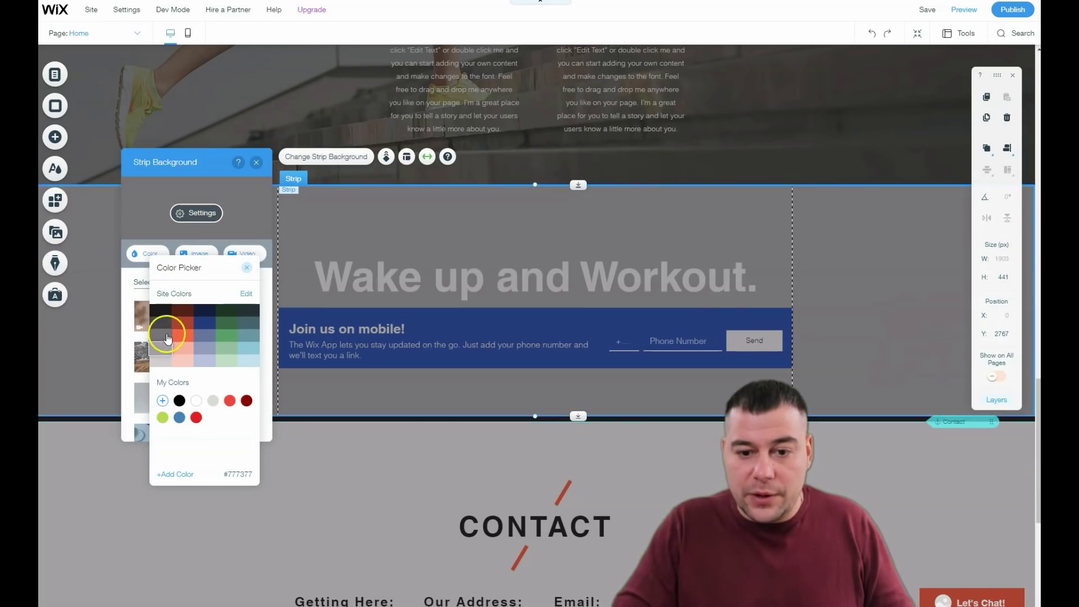
{"action": "left_click", "coordinate": [391, 453]}
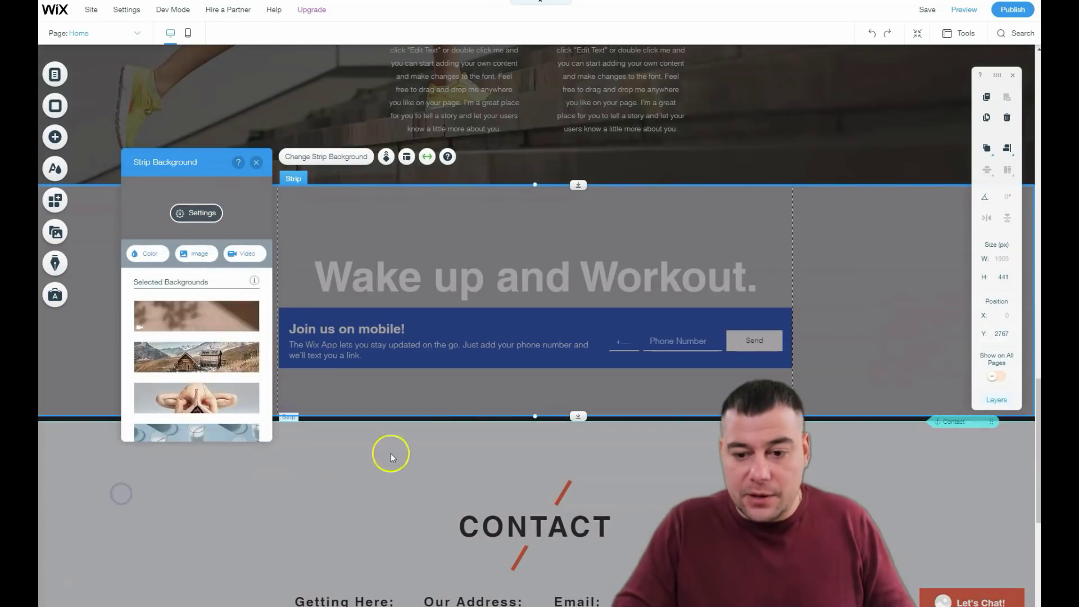
{"action": "mouse_move", "coordinate": [578, 416]}
{"action": "left_mouse_down"}
{"action": "mouse_move", "coordinate": [595, 441]}
{"action": "mouse_move", "coordinate": [566, 424]}
{"action": "left_mouse_up"}
{"action": "left_click", "coordinate": [588, 435]}
Step: Try near-black and light pink as the Contact strip's background color, and set it to white
{"action": "left_click", "coordinate": [188, 442]}
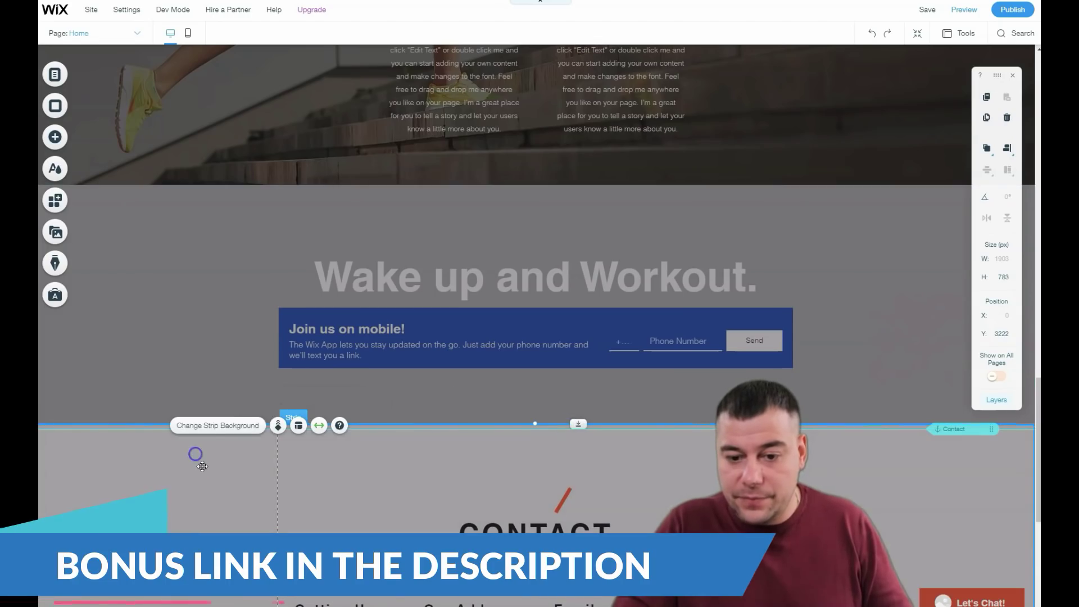
{"action": "left_click", "coordinate": [222, 423]}
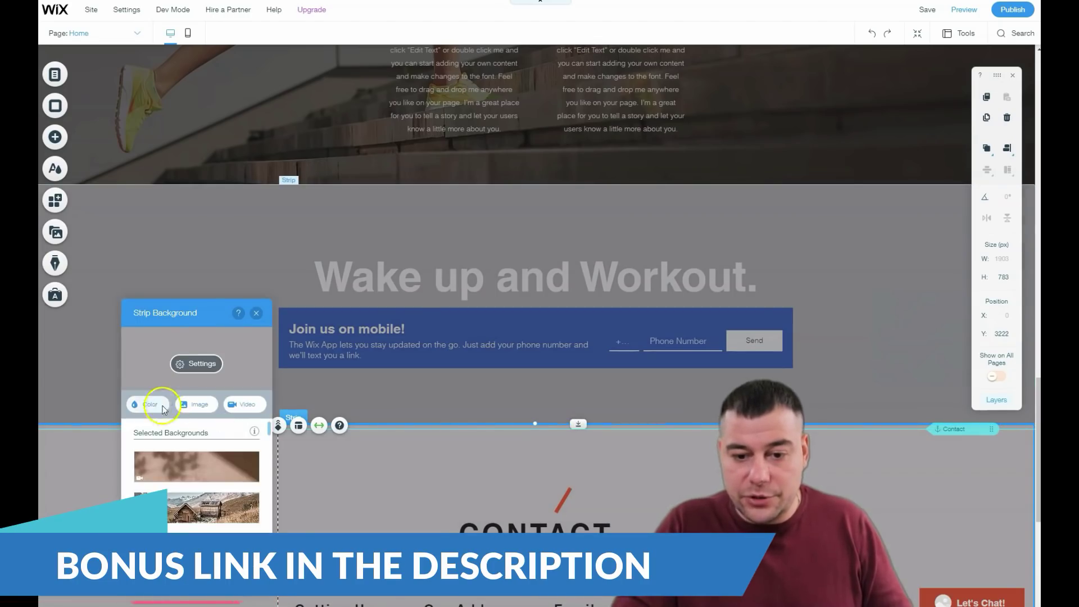
{"action": "left_click", "coordinate": [152, 406]}
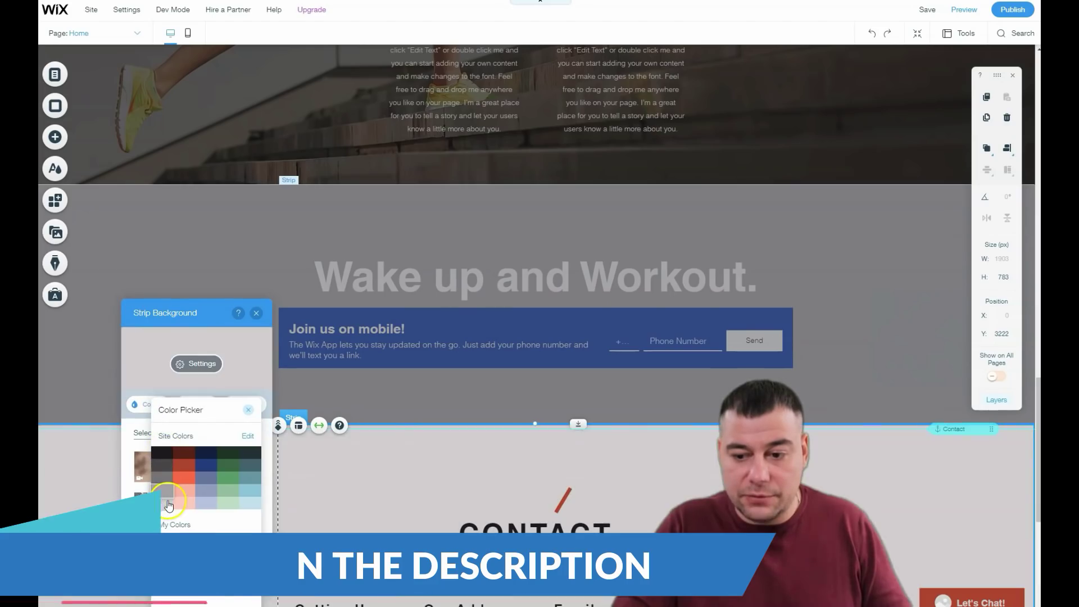
{"action": "left_click", "coordinate": [162, 455]}
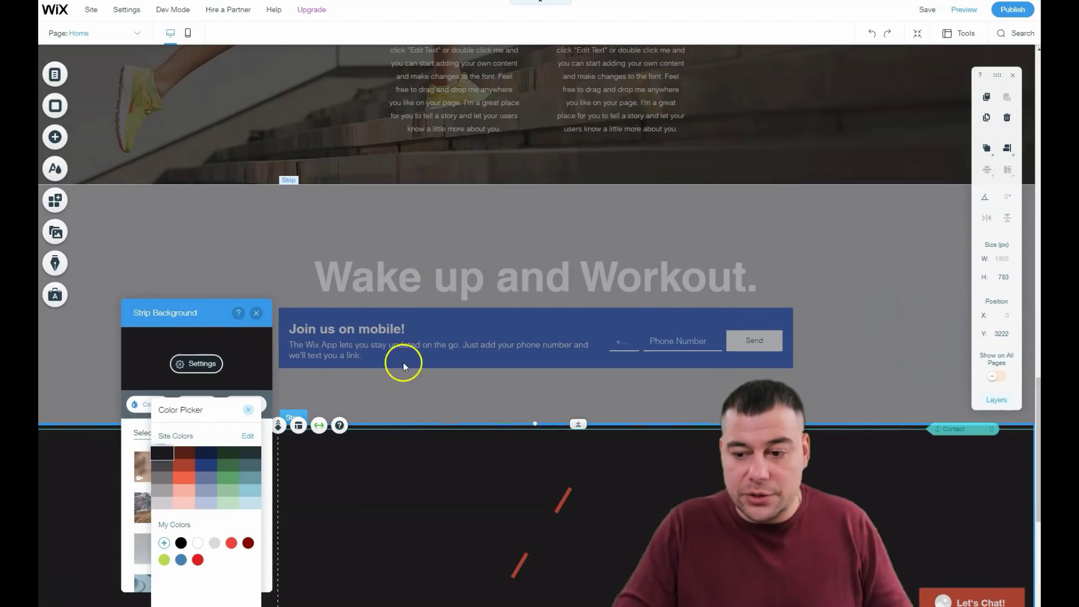
{"action": "left_click", "coordinate": [184, 503]}
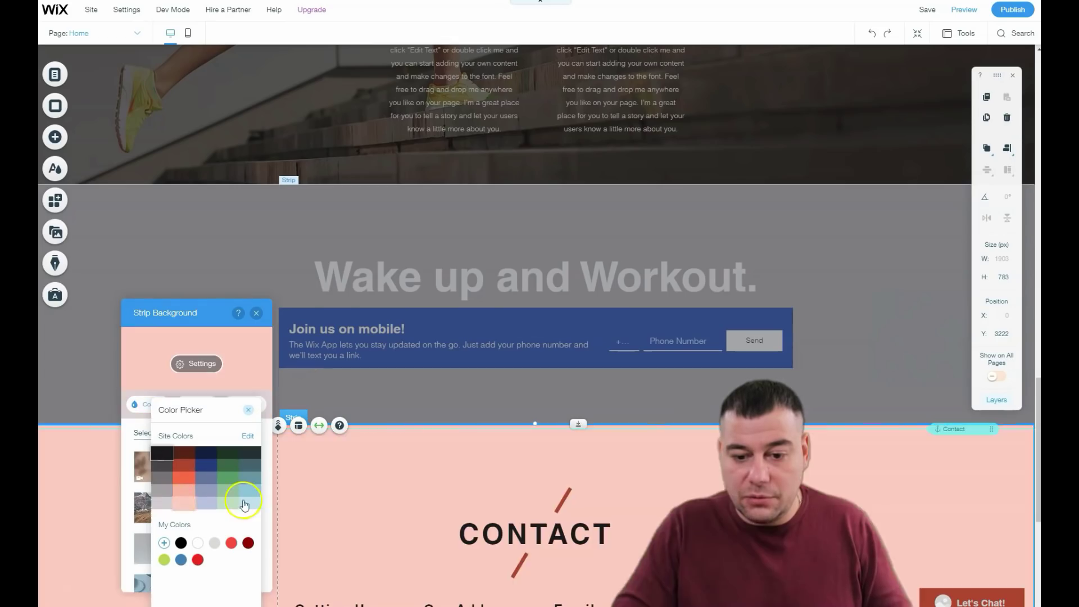
{"action": "left_click", "coordinate": [198, 543]}
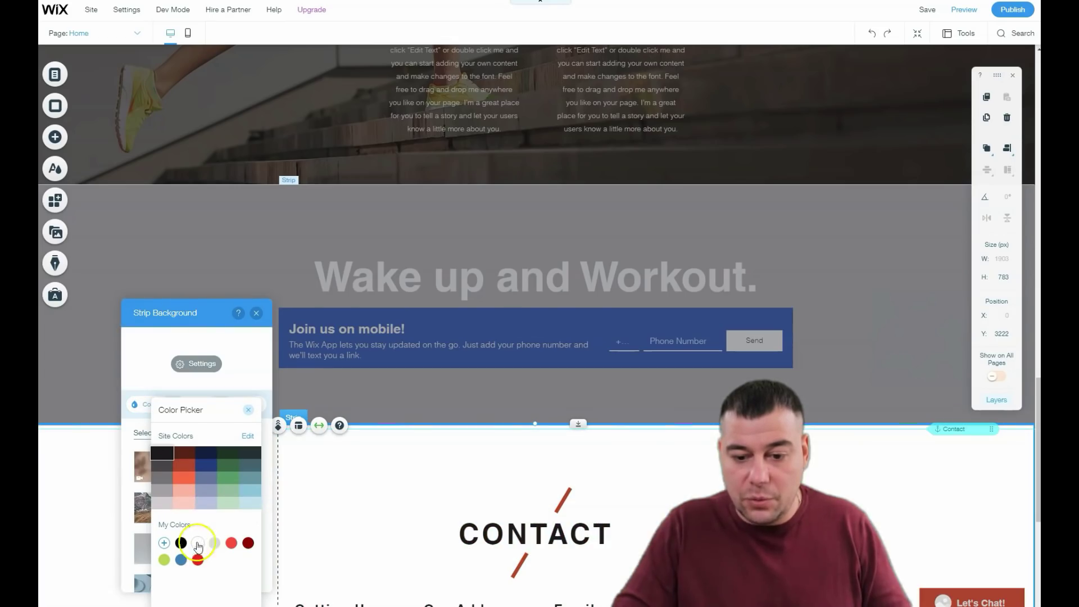
{"action": "left_click", "coordinate": [302, 329]}
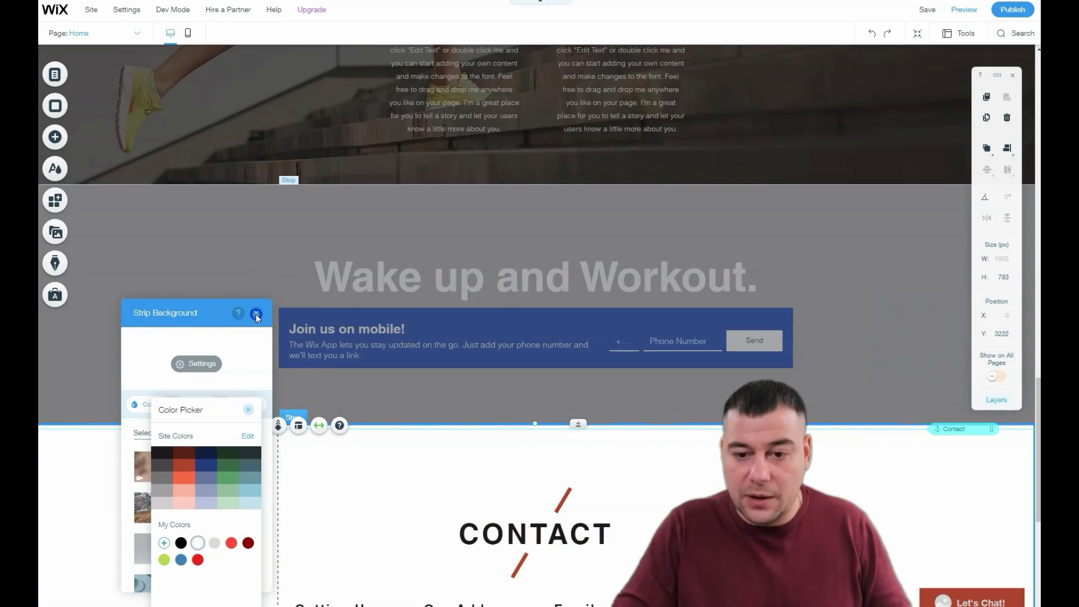
{"action": "left_click", "coordinate": [527, 265]}
{"action": "left_click", "coordinate": [259, 314]}
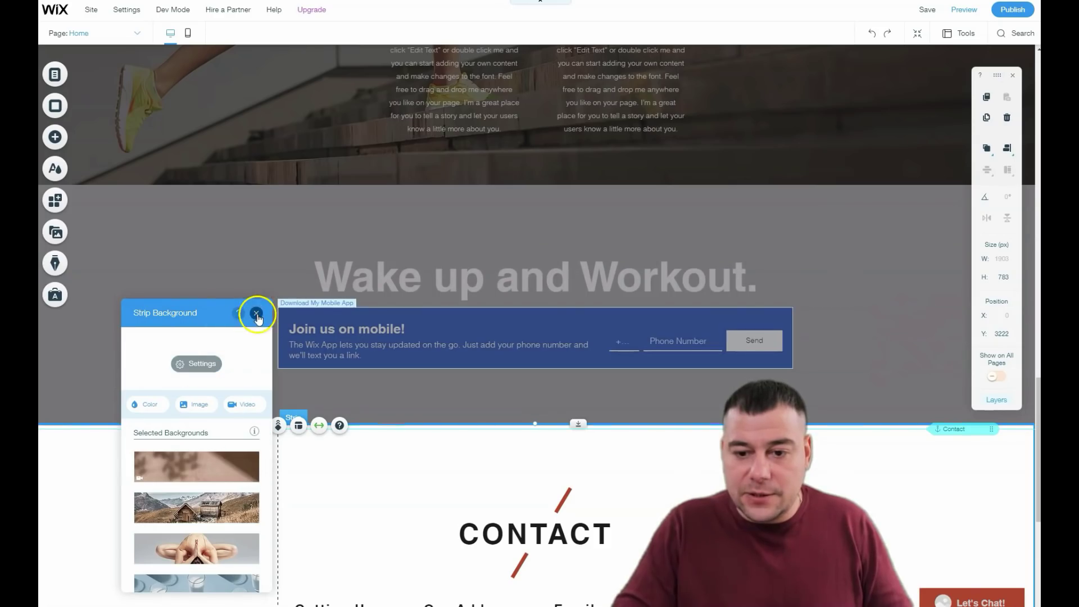
Step: Apply the featured color theme of near-black, blue and light blue to the site, and check it down the home page
{"action": "scroll", "coordinate": [528, 277], "scroll_direction": "down", "scroll_amount": 7}
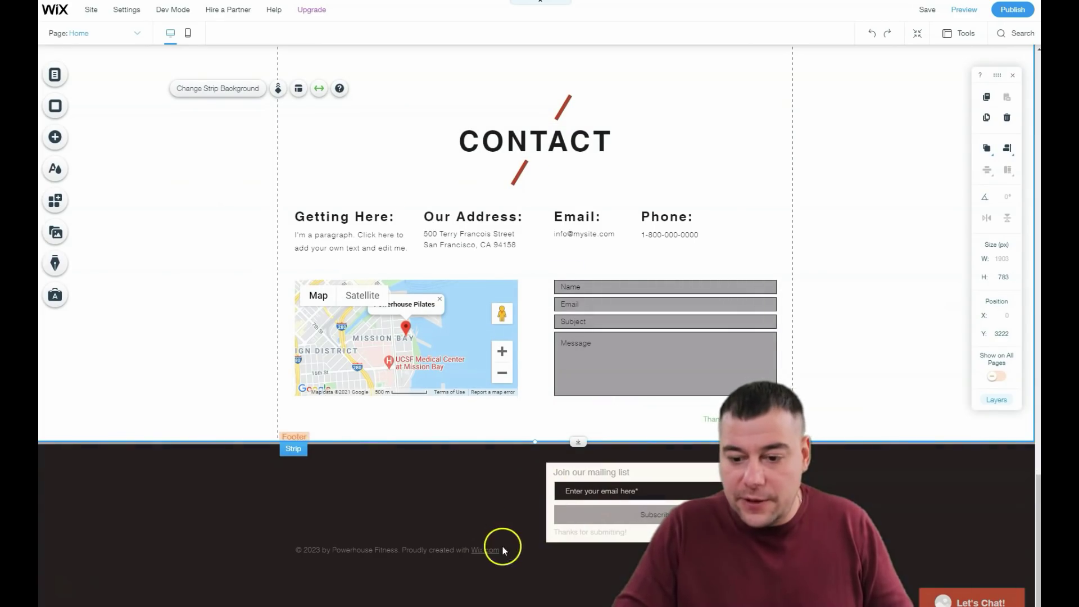
{"action": "scroll", "coordinate": [361, 470], "scroll_direction": "up", "scroll_amount": 15}
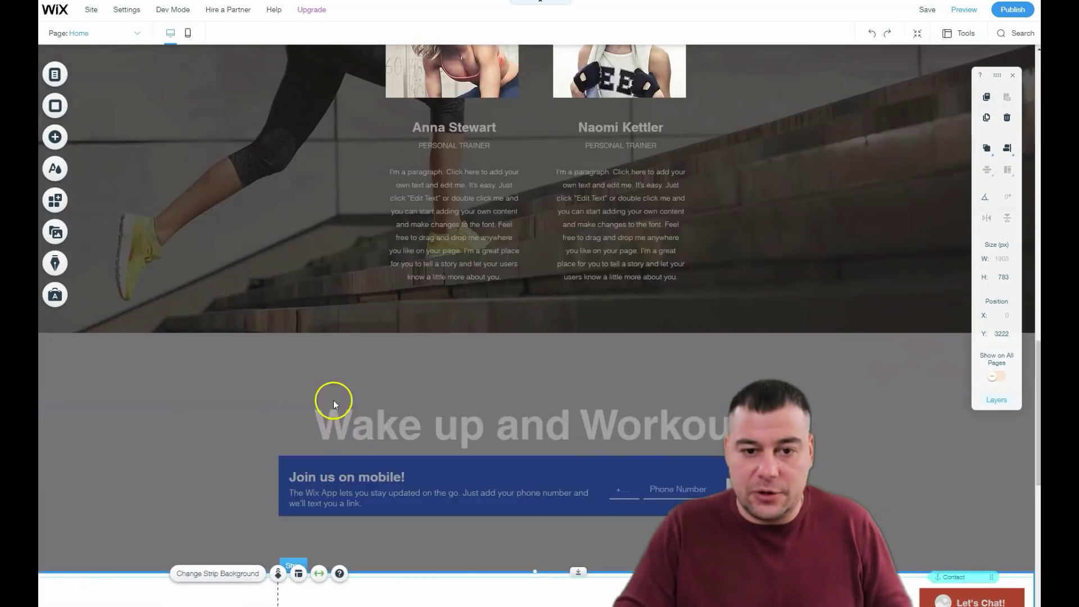
{"action": "scroll", "coordinate": [345, 357], "scroll_direction": "up", "scroll_amount": 7}
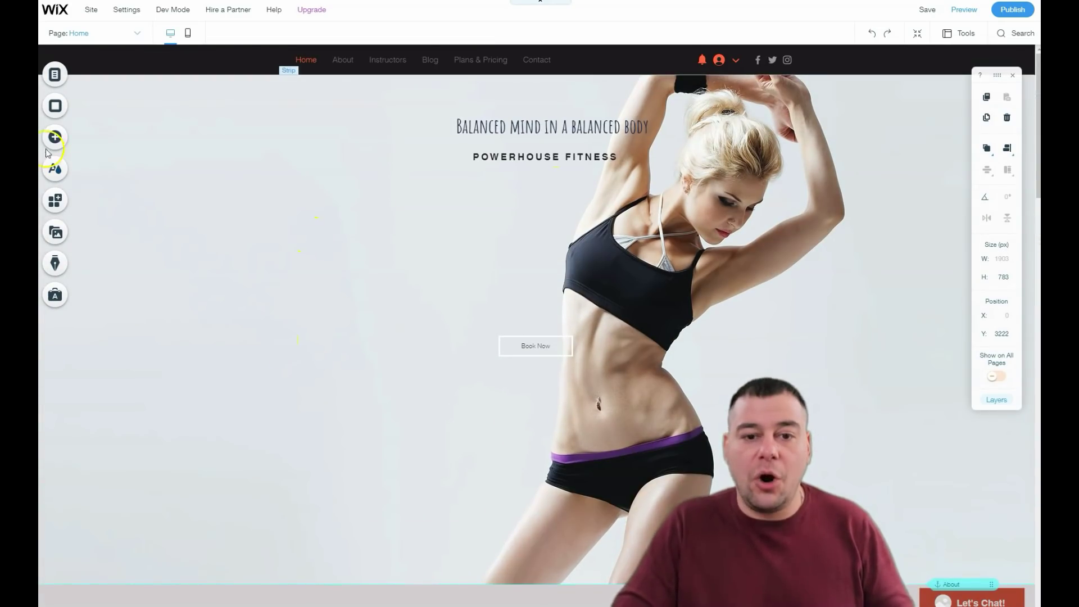
{"action": "left_click", "coordinate": [55, 170]}
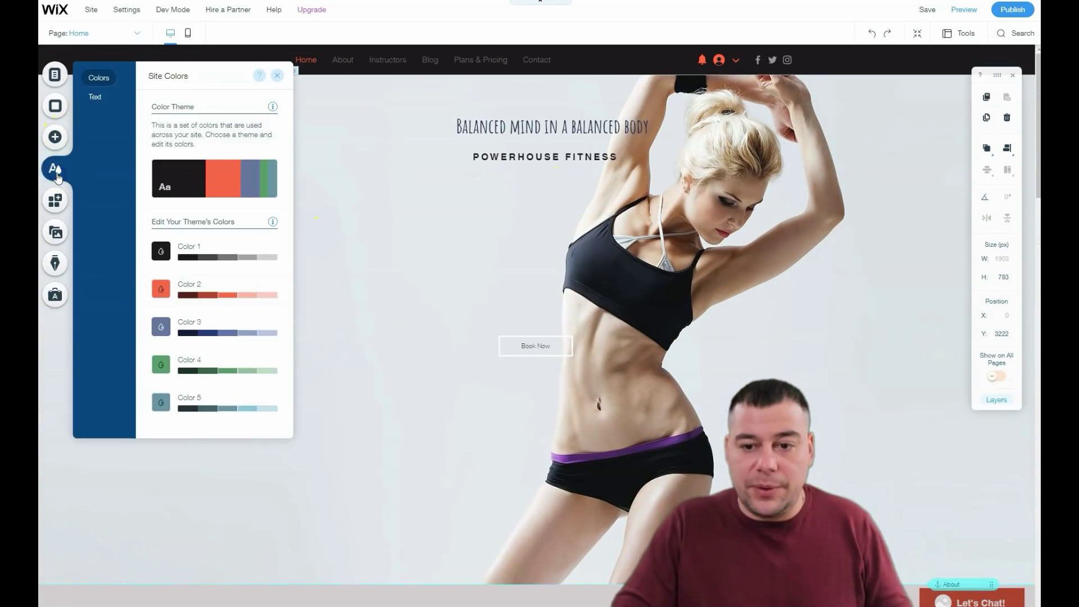
{"action": "left_click", "coordinate": [208, 181]}
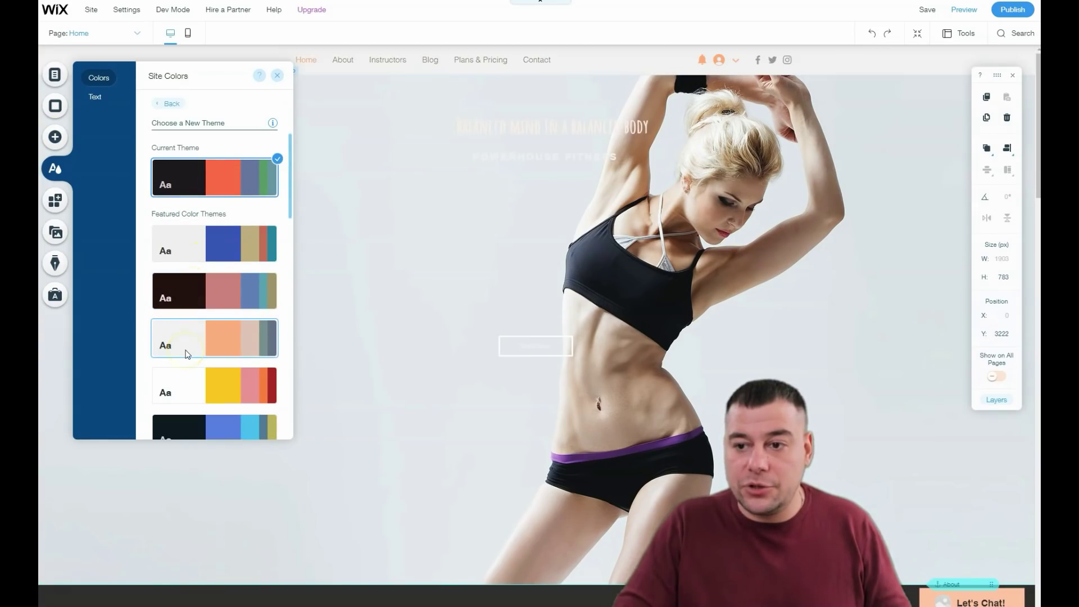
{"action": "left_click", "coordinate": [186, 425]}
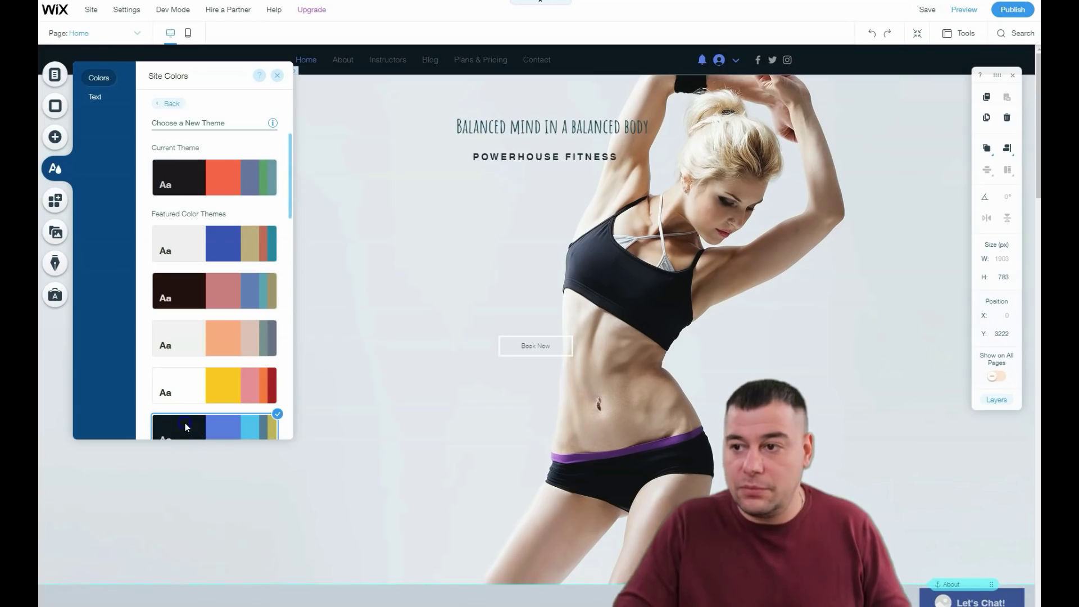
{"action": "left_click", "coordinate": [283, 78]}
{"action": "scroll", "coordinate": [539, 270], "scroll_direction": "down", "scroll_amount": 8}
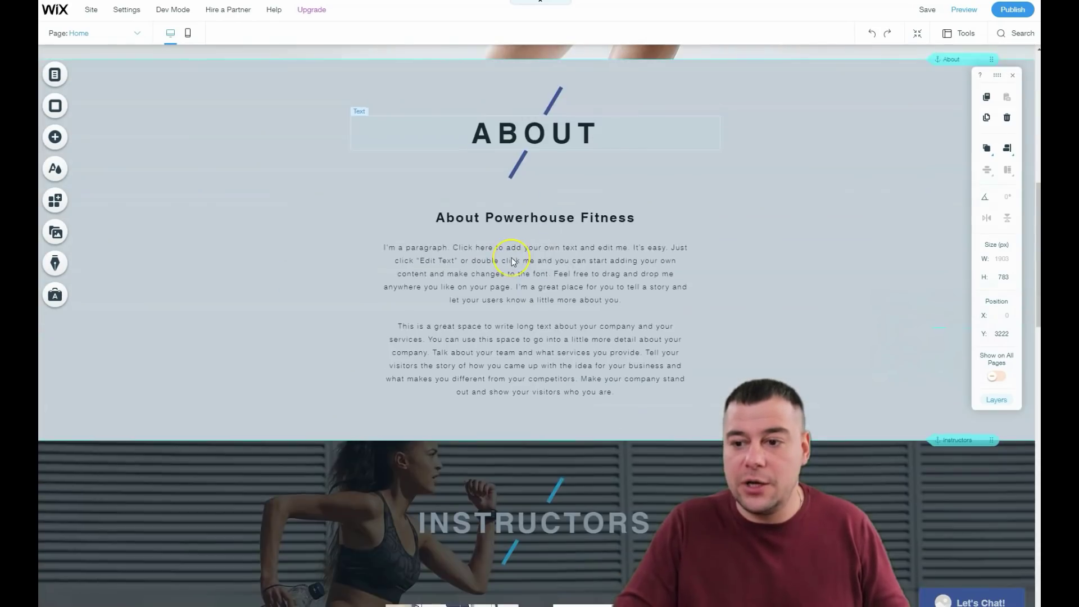
{"action": "scroll", "coordinate": [511, 261], "scroll_direction": "down", "scroll_amount": 15}
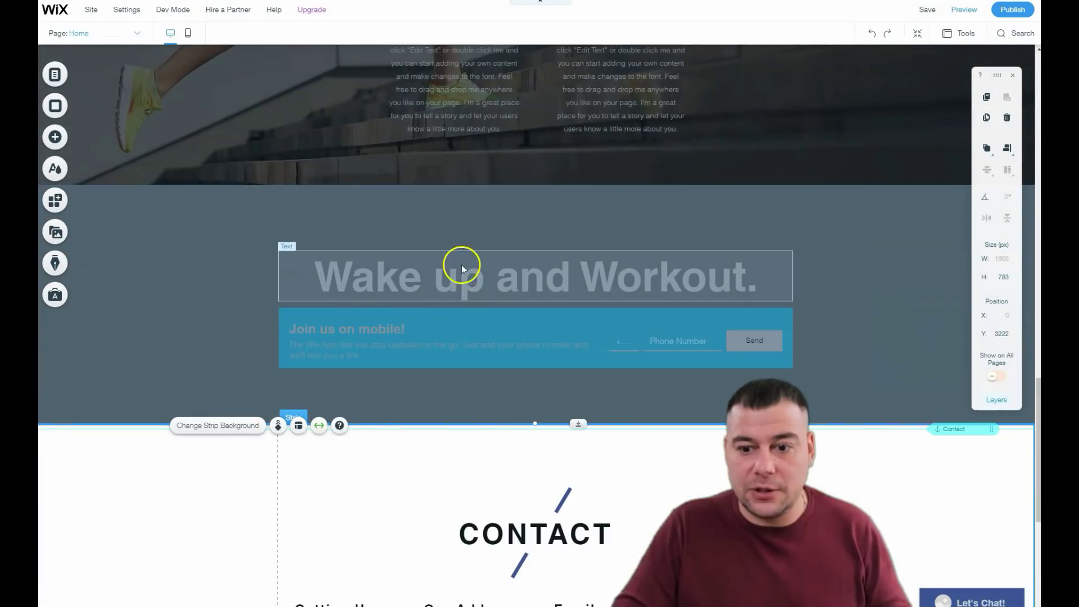
{"action": "scroll", "coordinate": [461, 265], "scroll_direction": "down", "scroll_amount": 7}
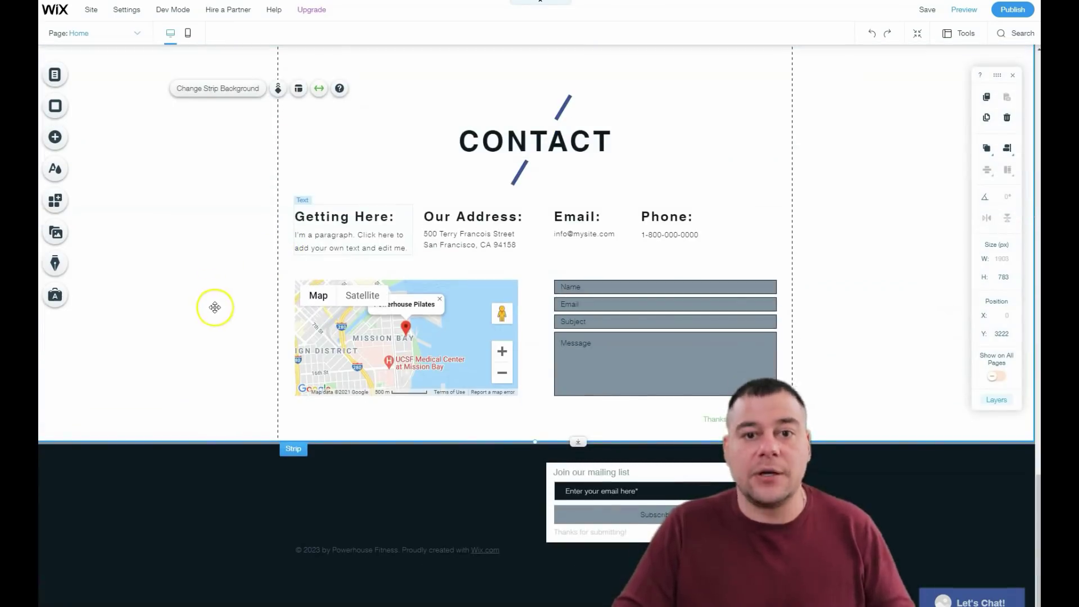
Step: Review the home page in the new color theme from the Contact strip back up to the header
{"action": "scroll", "coordinate": [208, 263], "scroll_direction": "up", "scroll_amount": 20}
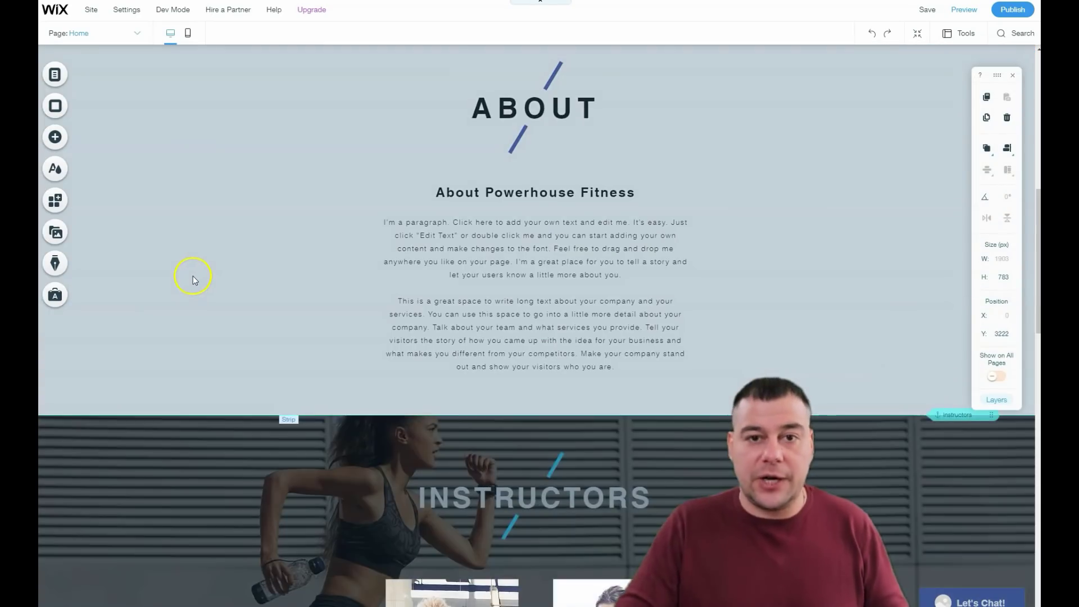
{"action": "scroll", "coordinate": [194, 276], "scroll_direction": "up", "scroll_amount": 5}
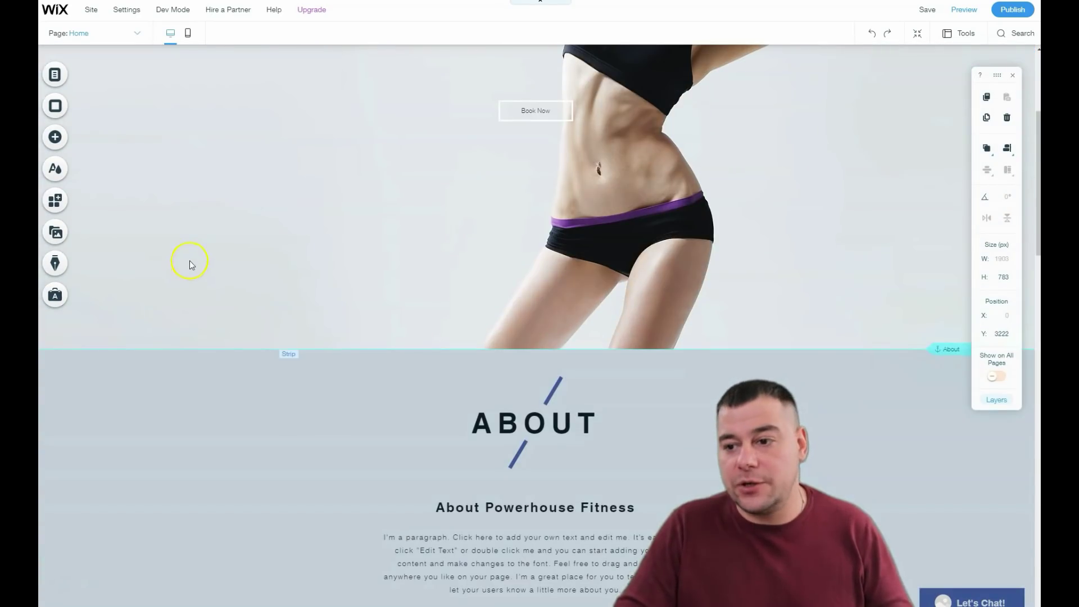
{"action": "scroll", "coordinate": [190, 261], "scroll_direction": "up", "scroll_amount": 4}
{"action": "left_click", "coordinate": [212, 248]}
{"action": "left_click", "coordinate": [181, 250]}
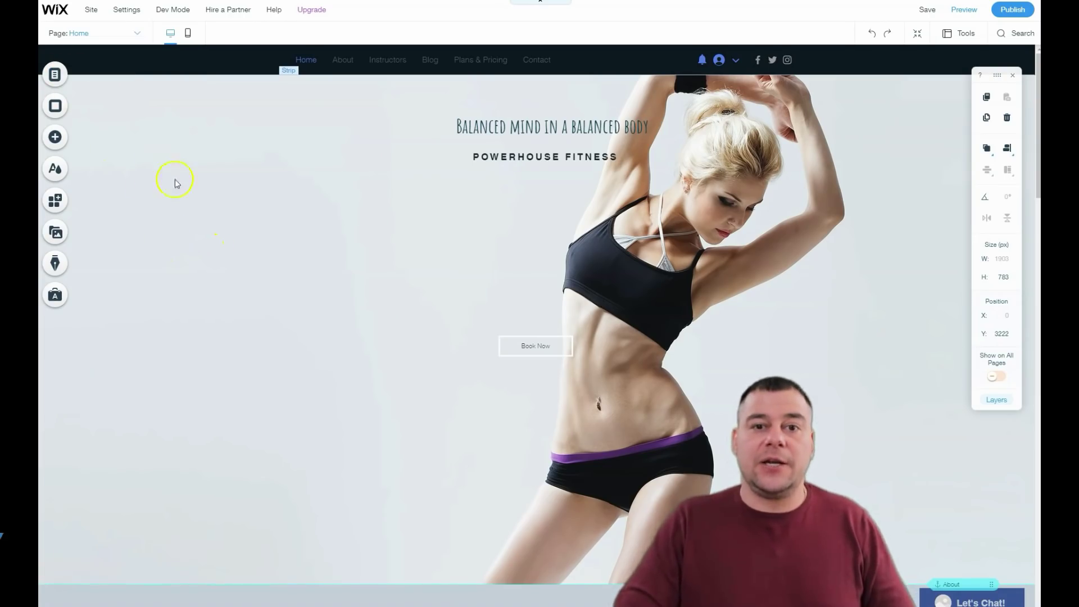
{"action": "left_click", "coordinate": [227, 218]}
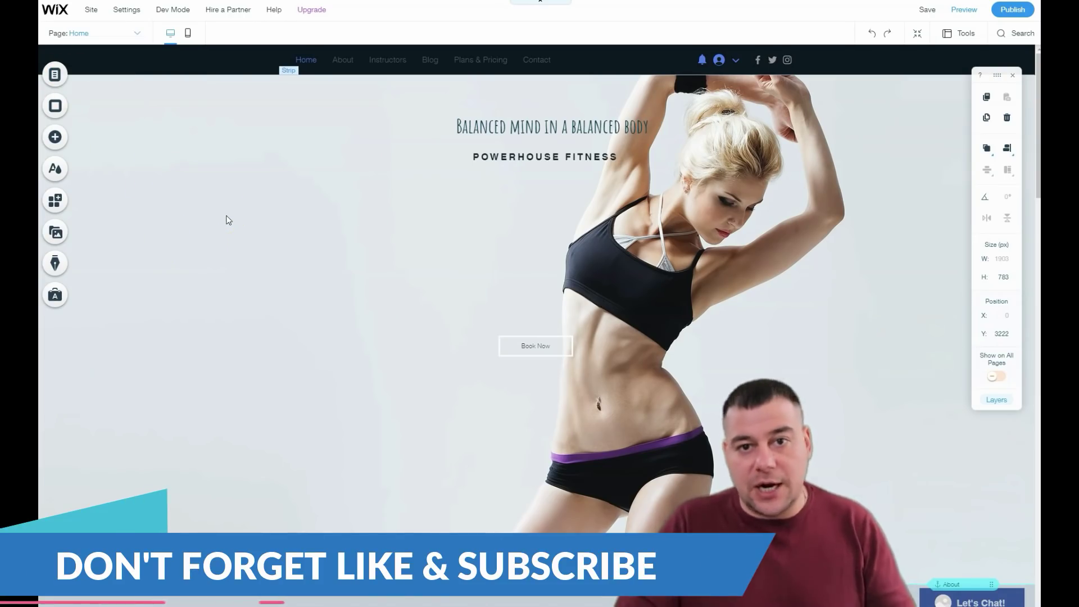
Step: Browse the Wix App Market home from the trending apps down to the social apps, and check the site menu's page list
{"action": "left_click", "coordinate": [55, 201]}
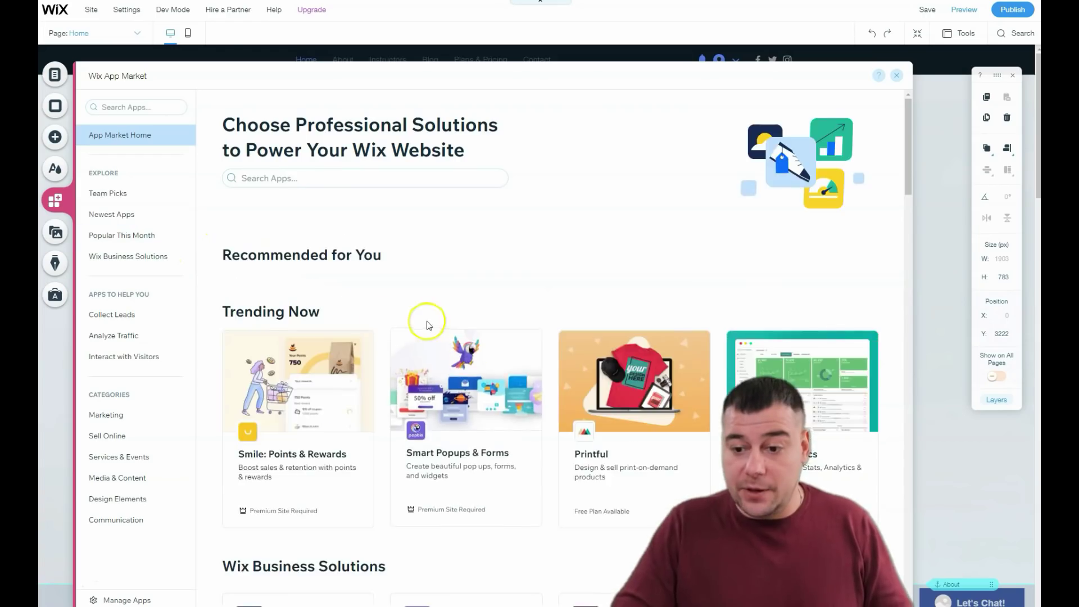
{"action": "scroll", "coordinate": [426, 321], "scroll_direction": "down", "scroll_amount": 10}
{"action": "scroll", "coordinate": [427, 320], "scroll_direction": "down", "scroll_amount": 5}
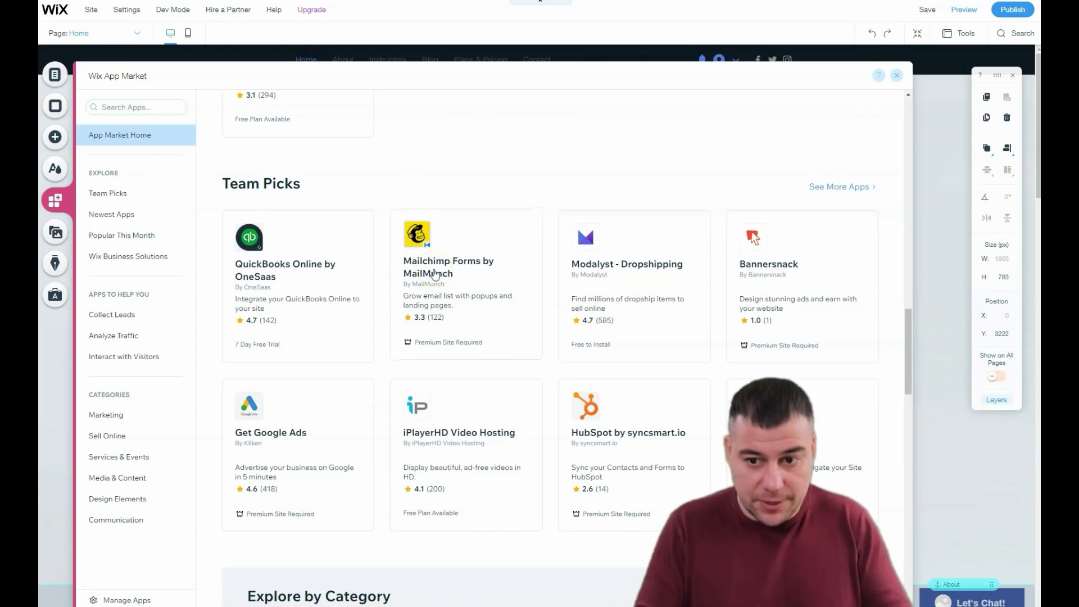
{"action": "scroll", "coordinate": [434, 273], "scroll_direction": "down", "scroll_amount": 4}
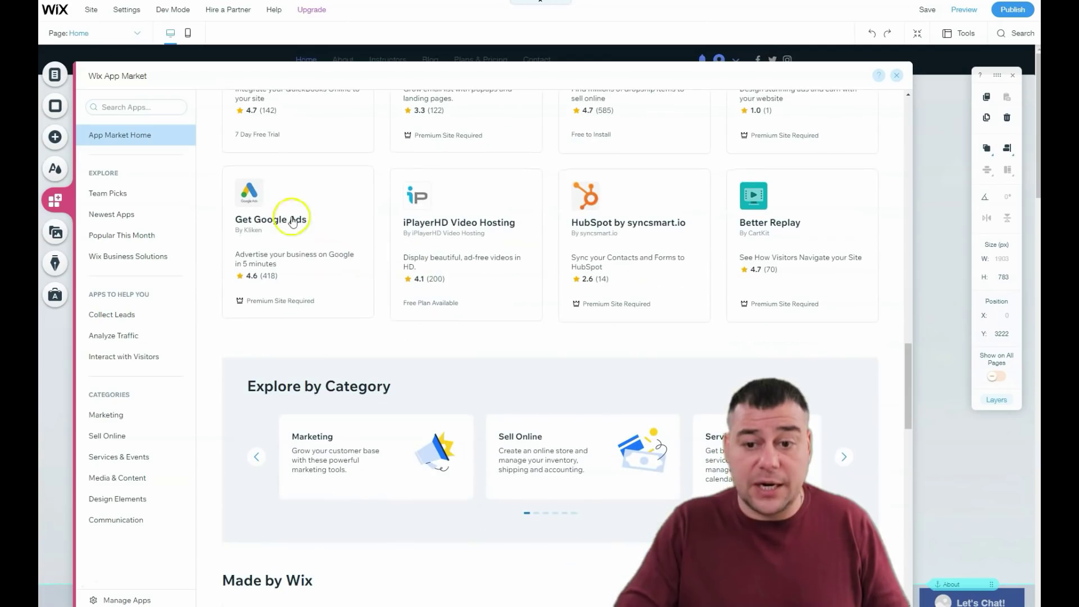
{"action": "scroll", "coordinate": [338, 234], "scroll_direction": "down", "scroll_amount": 15}
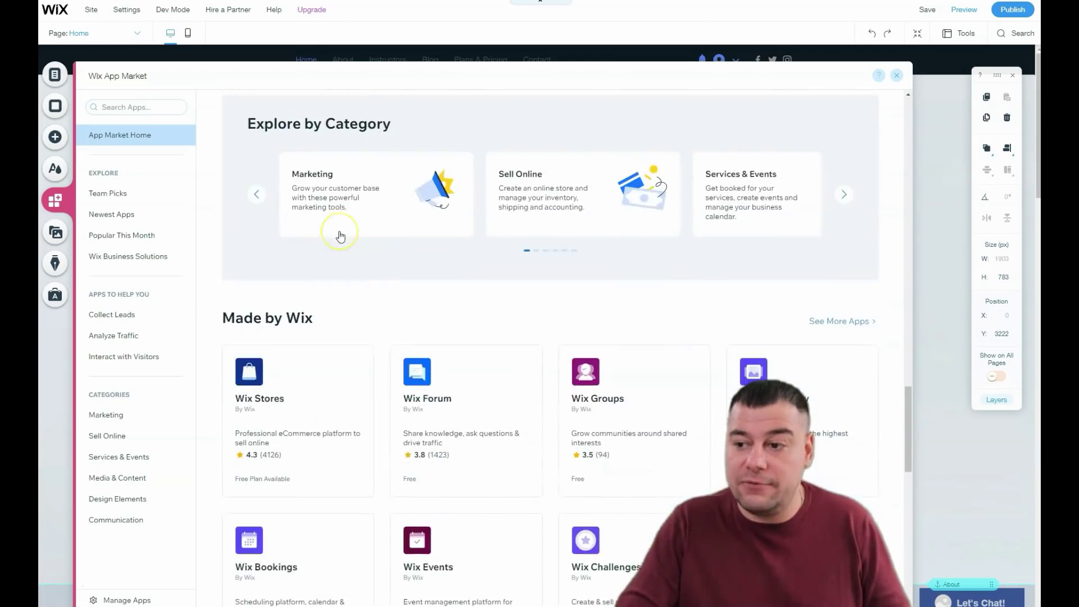
{"action": "scroll", "coordinate": [340, 237], "scroll_direction": "down", "scroll_amount": 4}
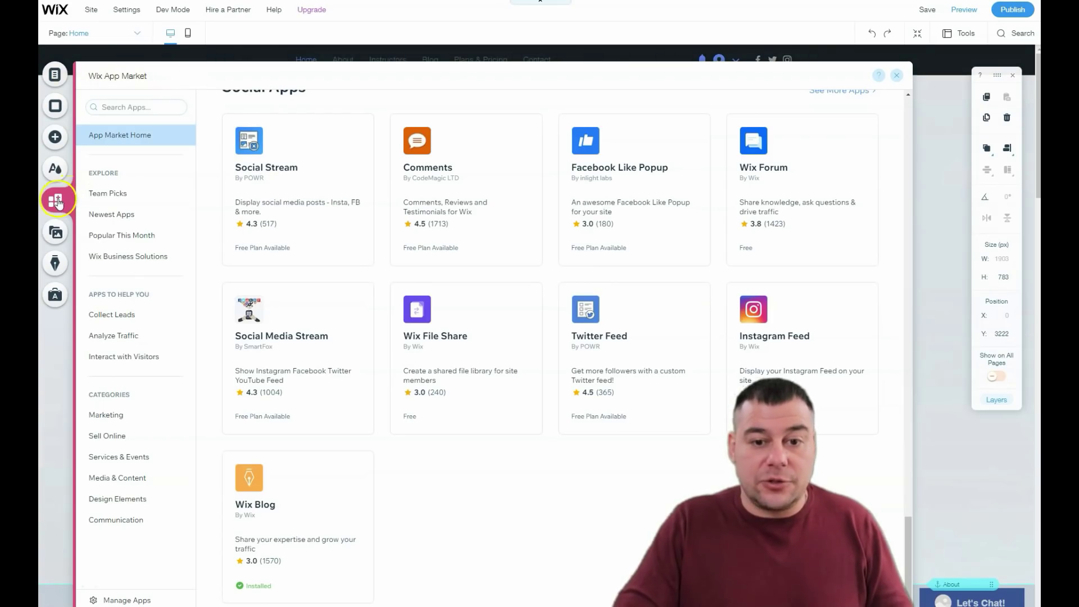
{"action": "left_click", "coordinate": [56, 79]}
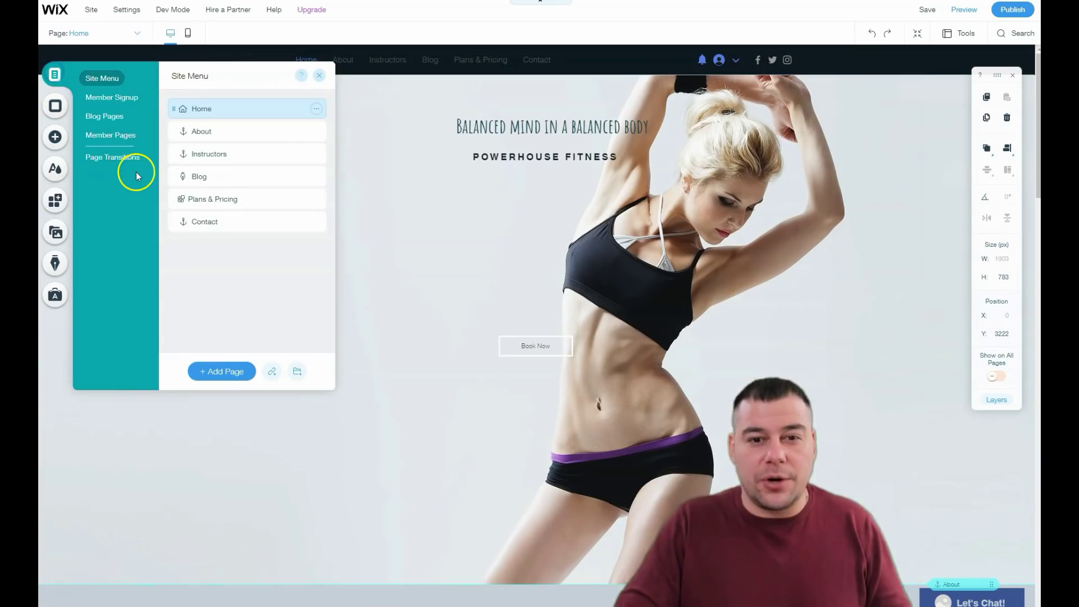
{"action": "left_click", "coordinate": [319, 76]}
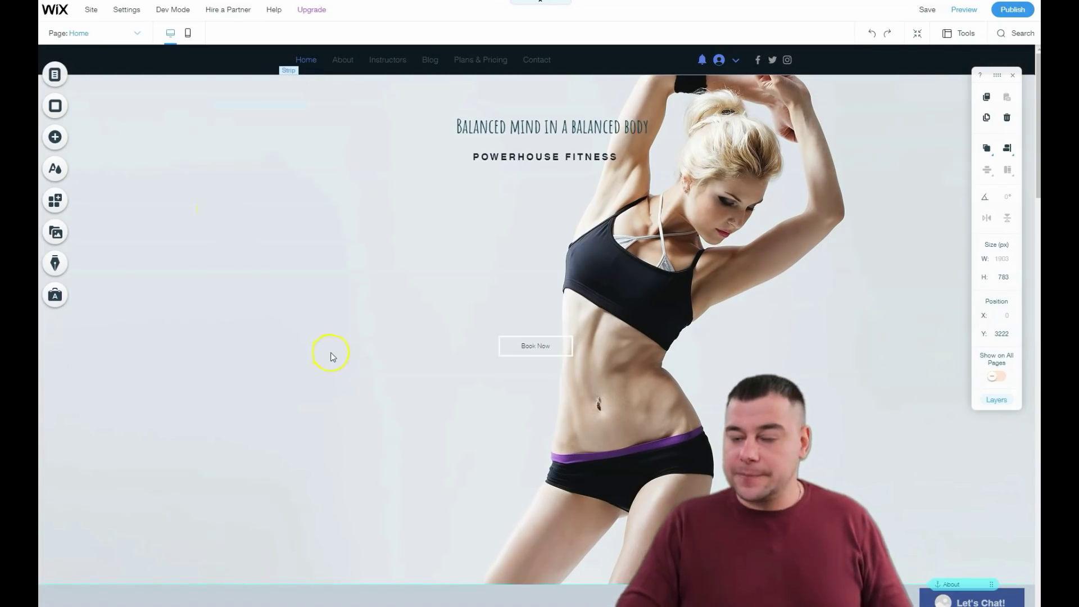